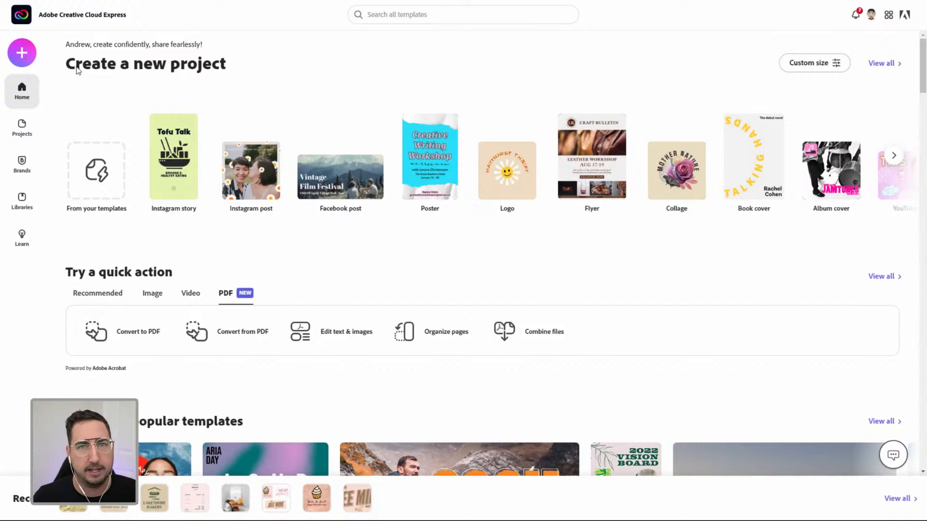
# - Create a new custom-size graphic from the Letter print preset and dismiss the template suggestions
pyautogui.click(27, 63)
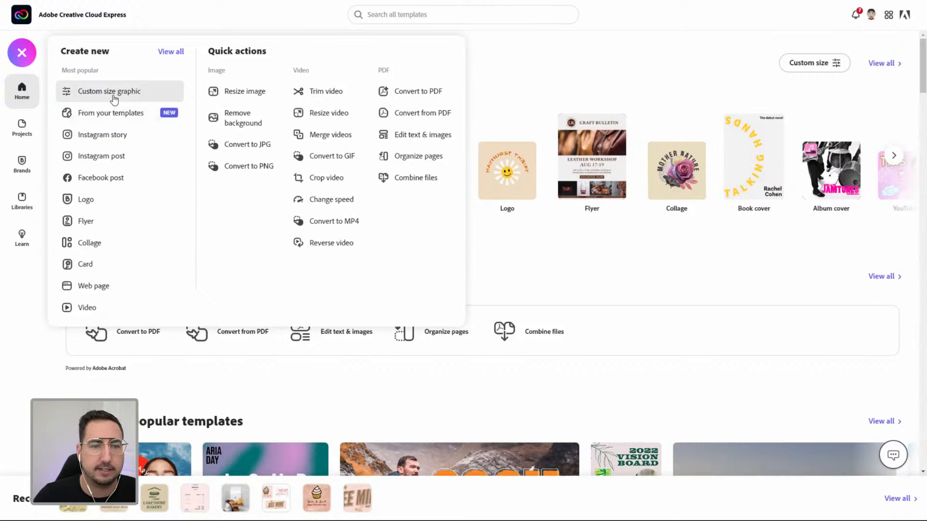
pyautogui.click(114, 97)
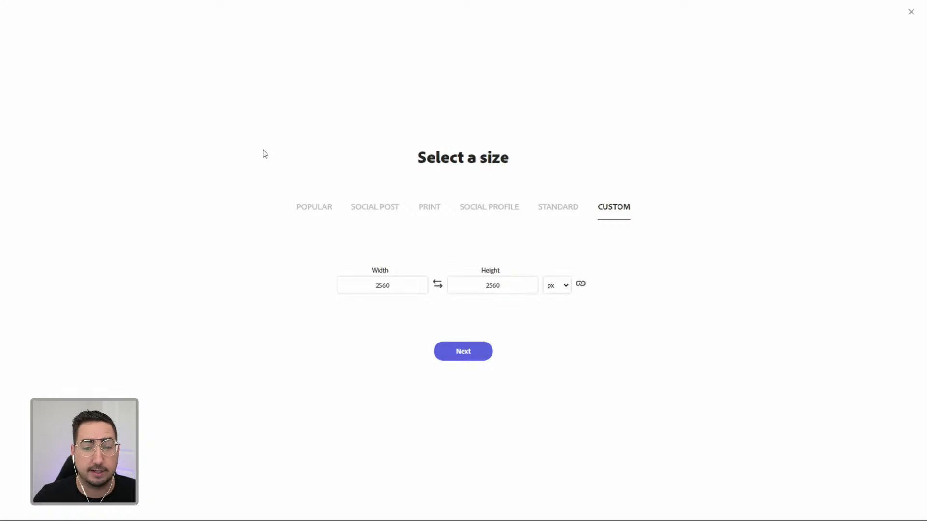
pyautogui.click(419, 209)
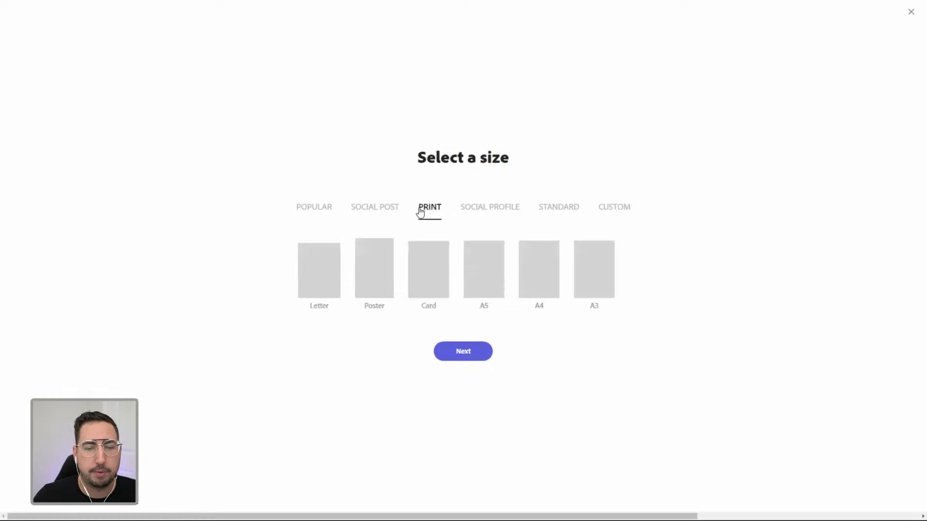
pyautogui.click(326, 288)
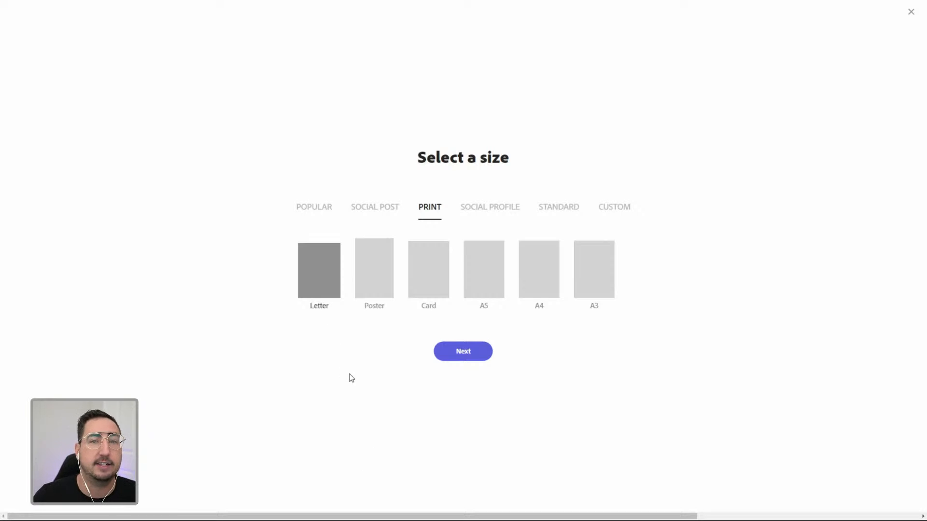
pyautogui.click(470, 358)
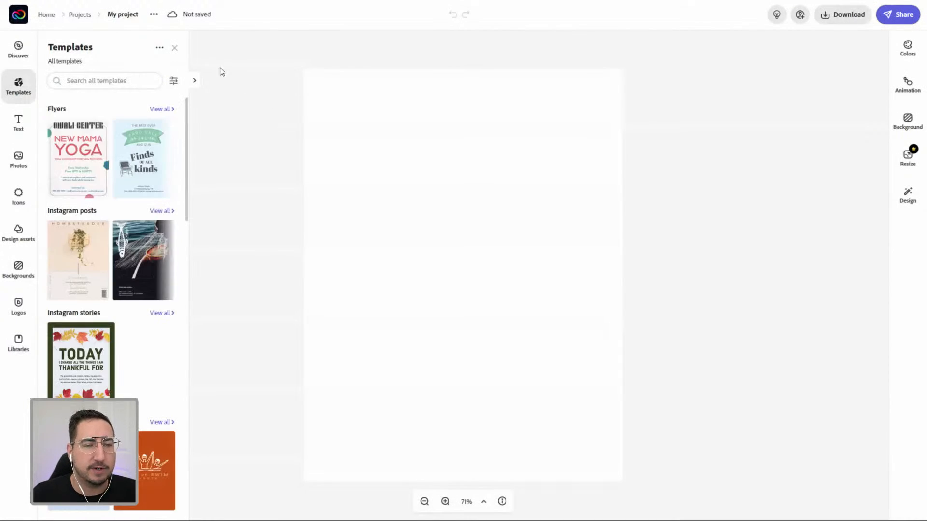
pyautogui.click(176, 48)
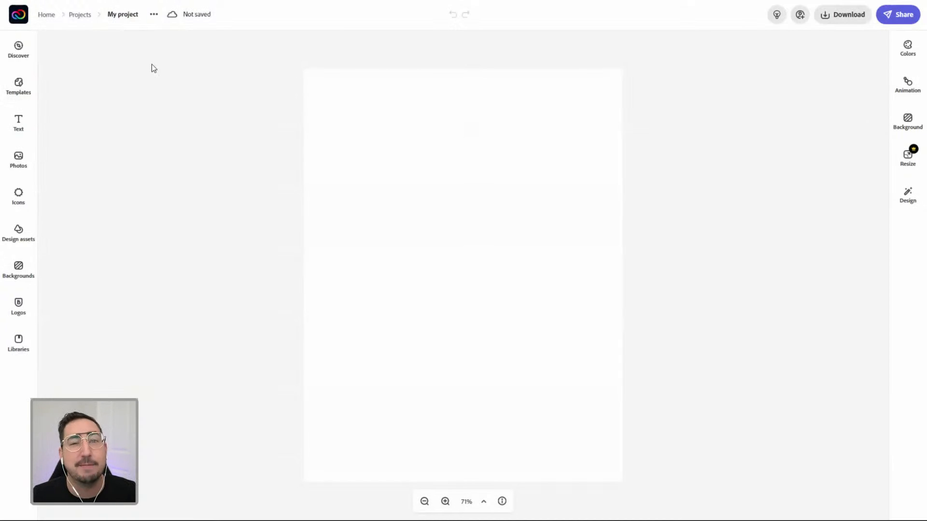
# - Rename the project as "Catering Inoive"
pyautogui.click(122, 15)
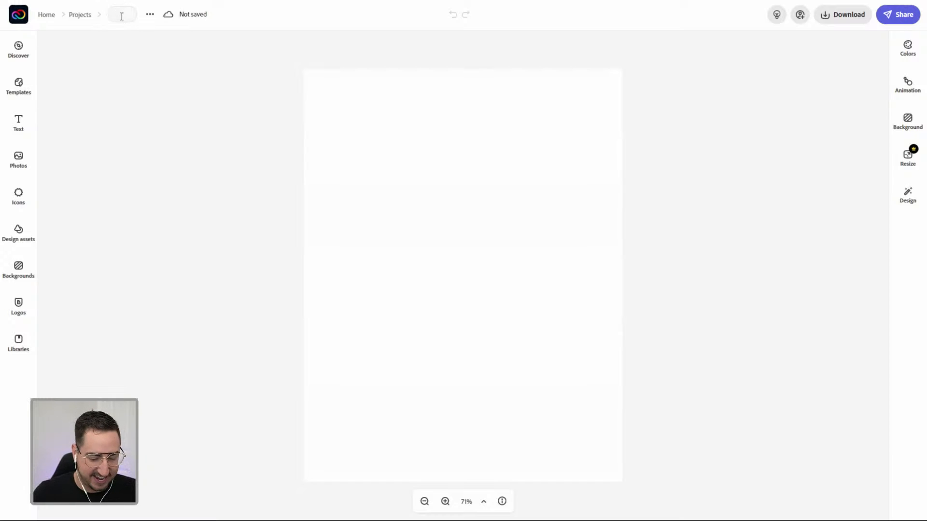
pyautogui.write('Cat')
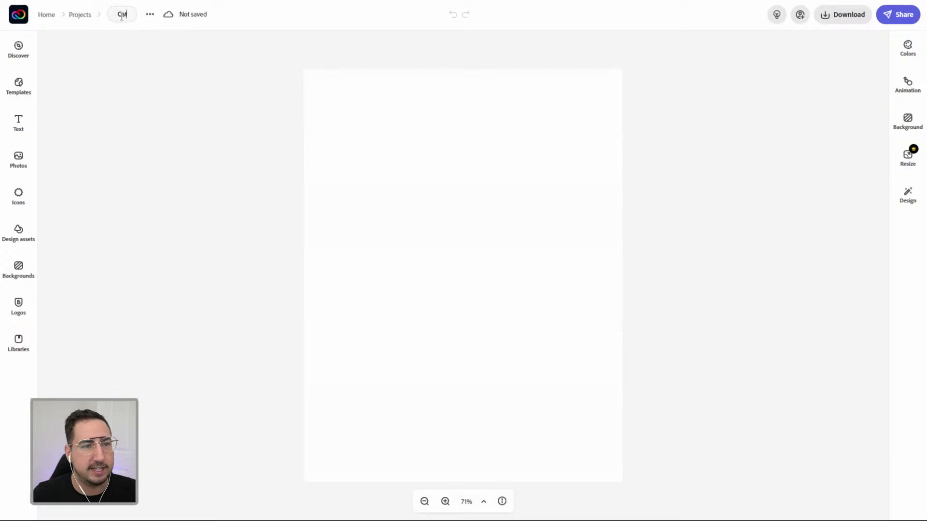
pyautogui.write('ering Me')
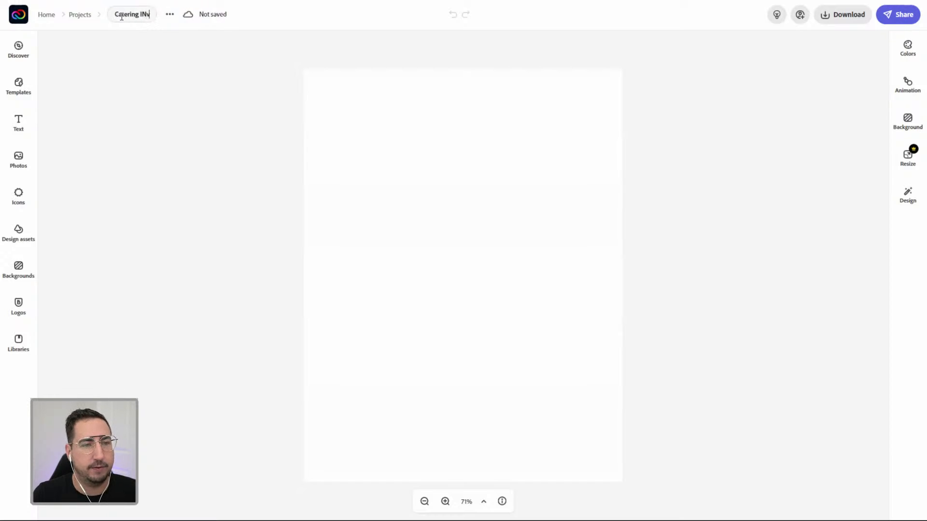
pyautogui.press('BackSpace')
pyautogui.press('BackSpace')
pyautogui.write('Inoive')
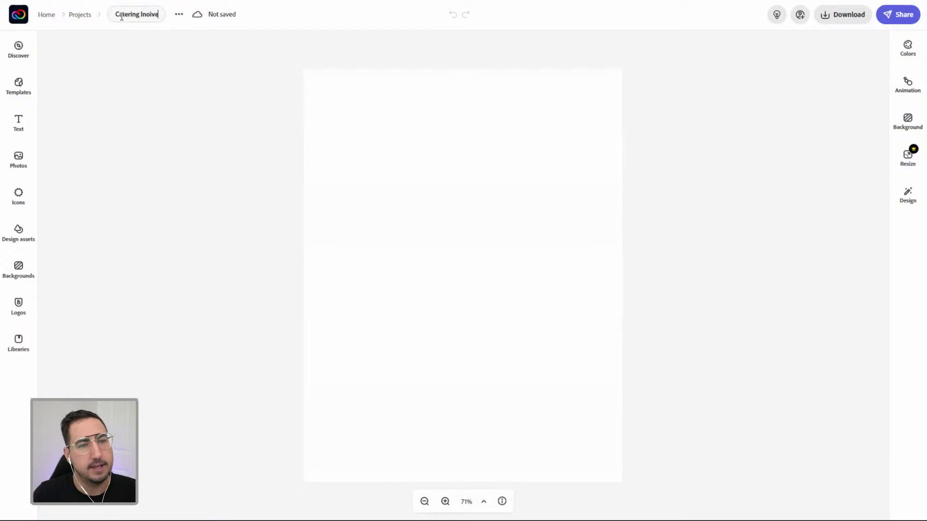
pyautogui.click(566, 172)
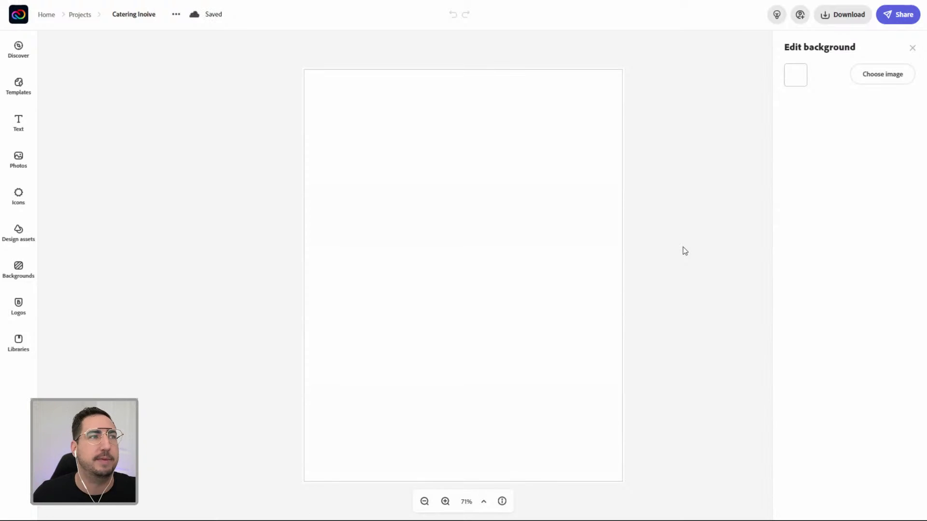
pyautogui.click(233, 191)
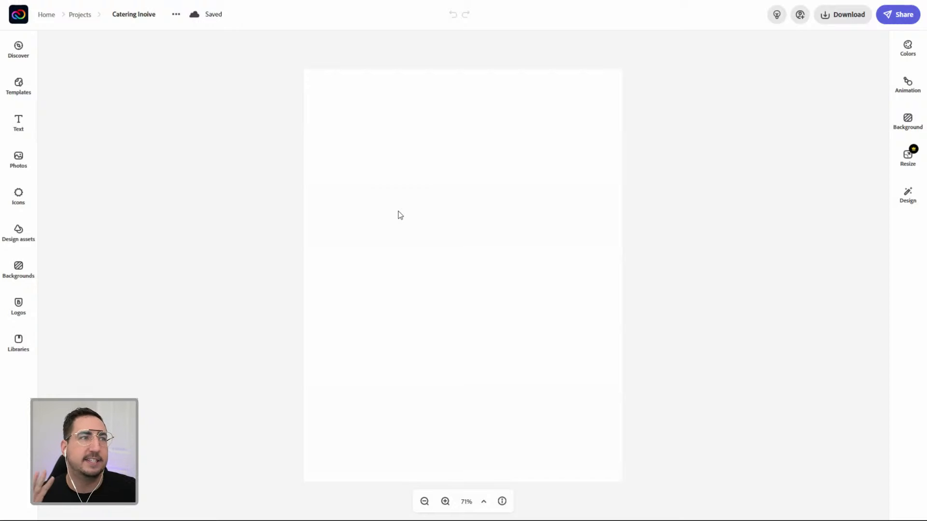
# - Set the page background to the coral orange from the current palette, #FF9666
pyautogui.click(399, 215)
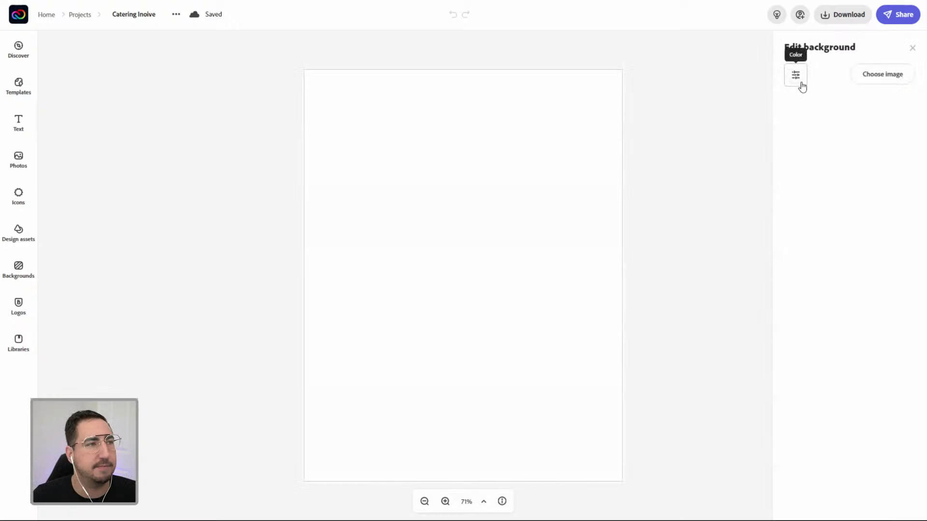
pyautogui.click(796, 76)
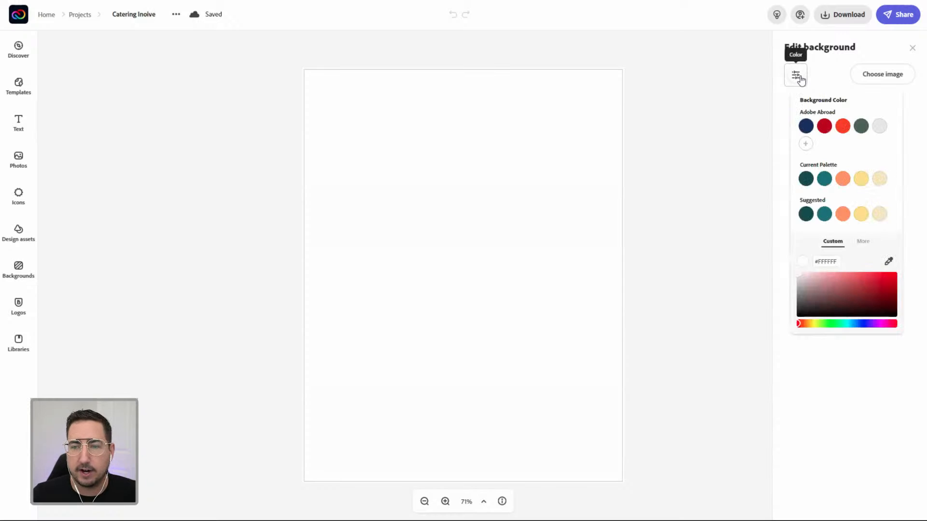
pyautogui.click(843, 179)
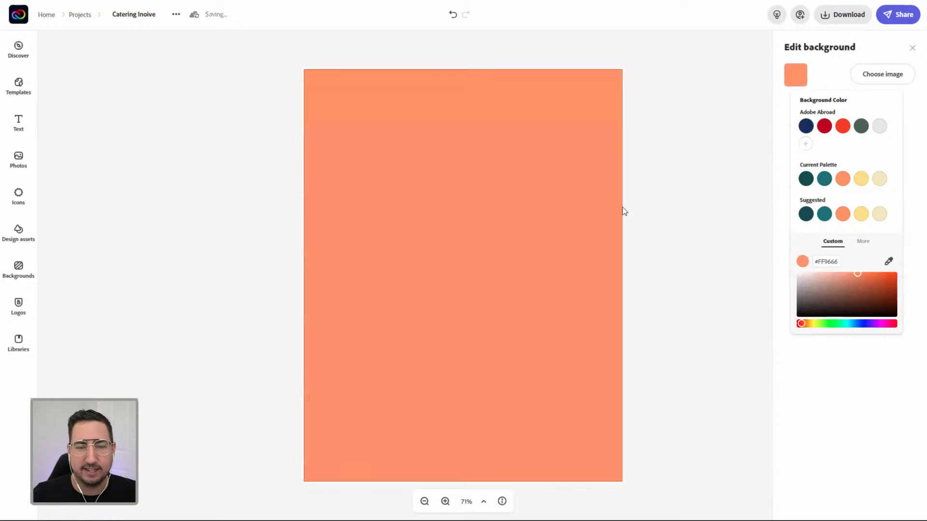
pyautogui.click(648, 207)
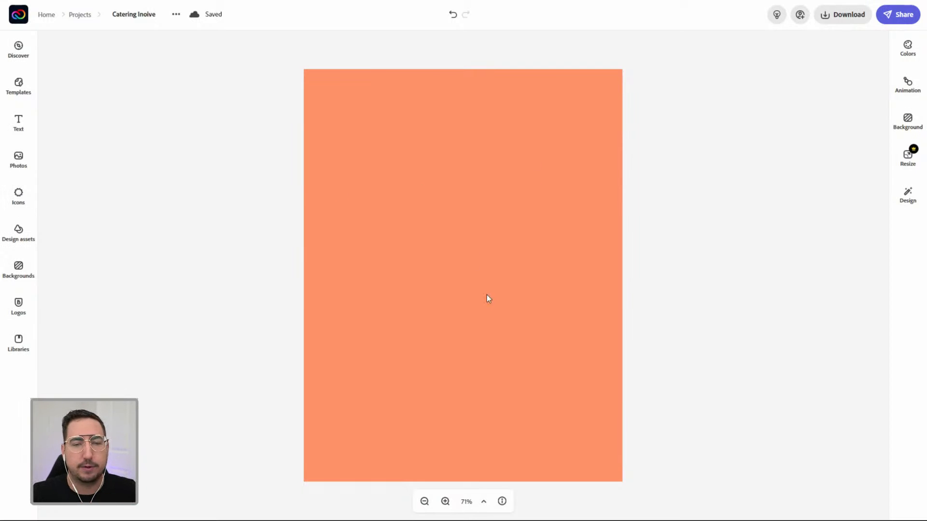
# - Search the icons for "rectangle" and add the solid square shape to the page
pyautogui.click(29, 196)
pyautogui.write('flower')
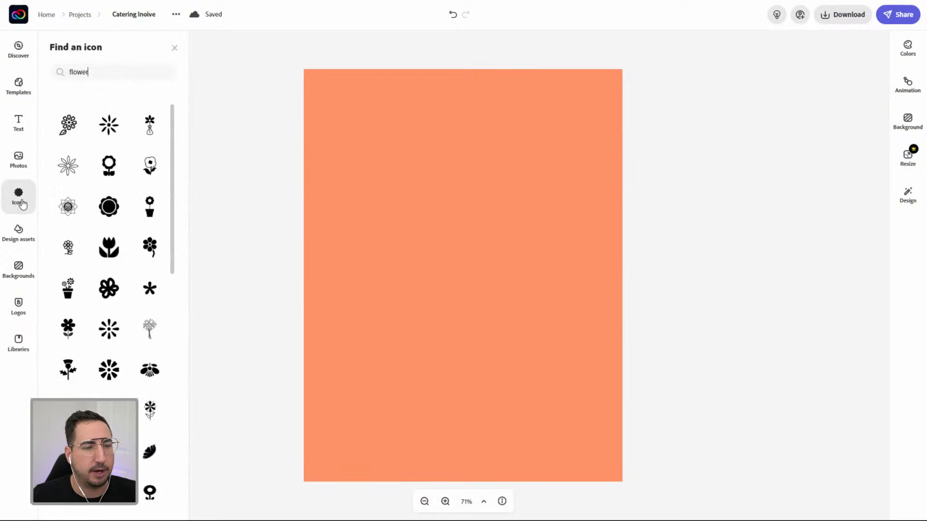
pyautogui.doubleClick(90, 74)
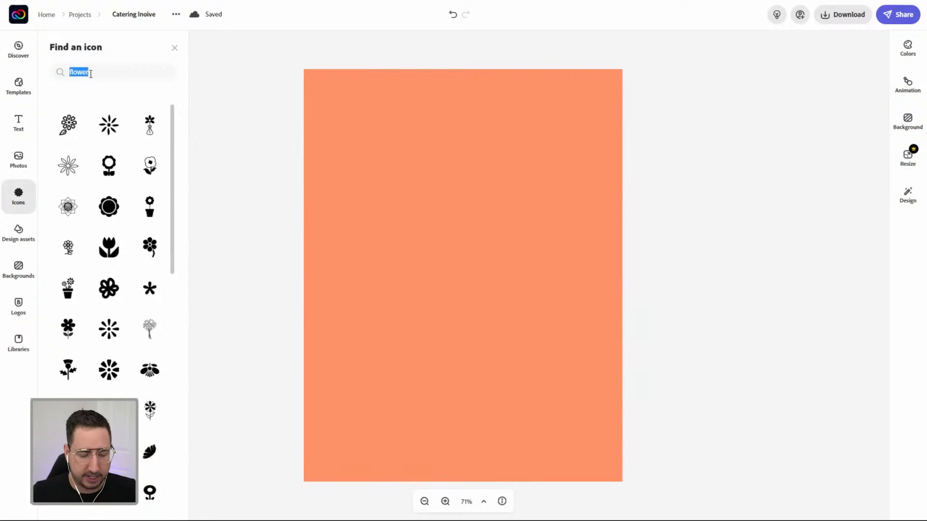
pyautogui.write('rec')
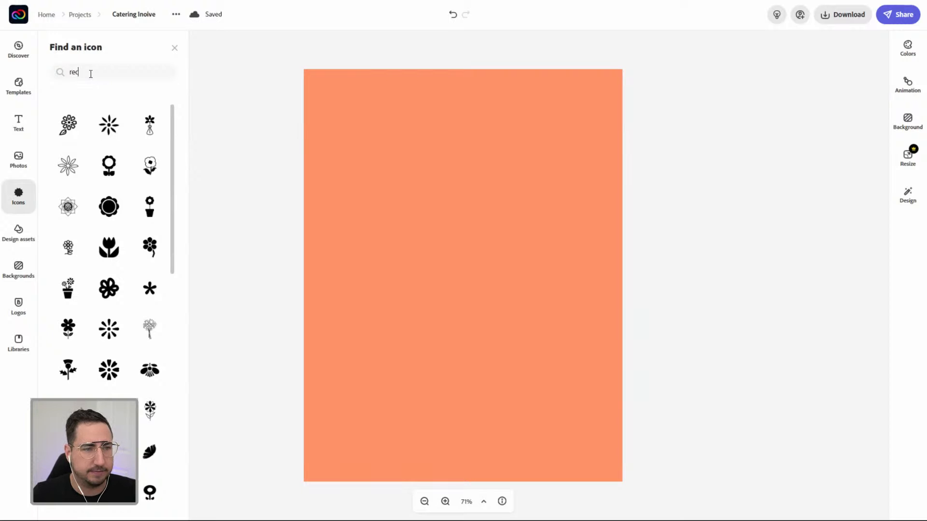
pyautogui.write('tangle')
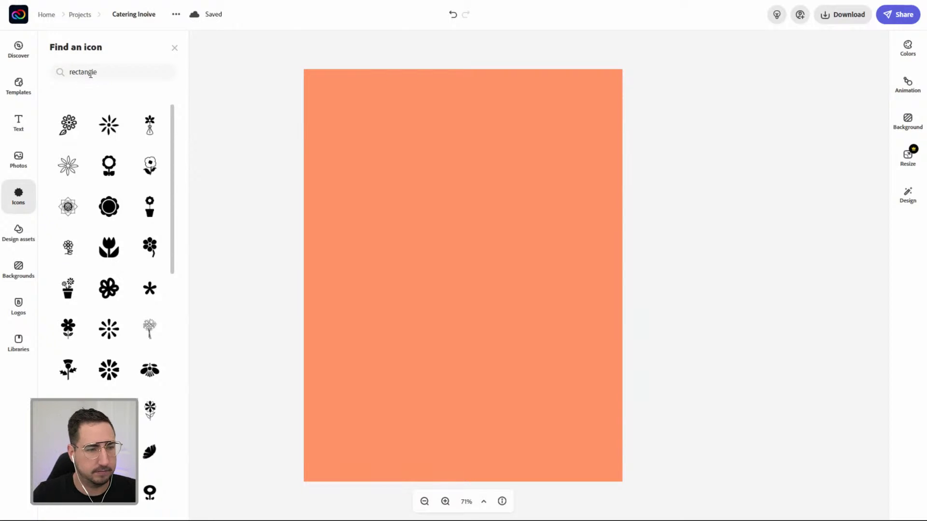
pyautogui.press('Return')
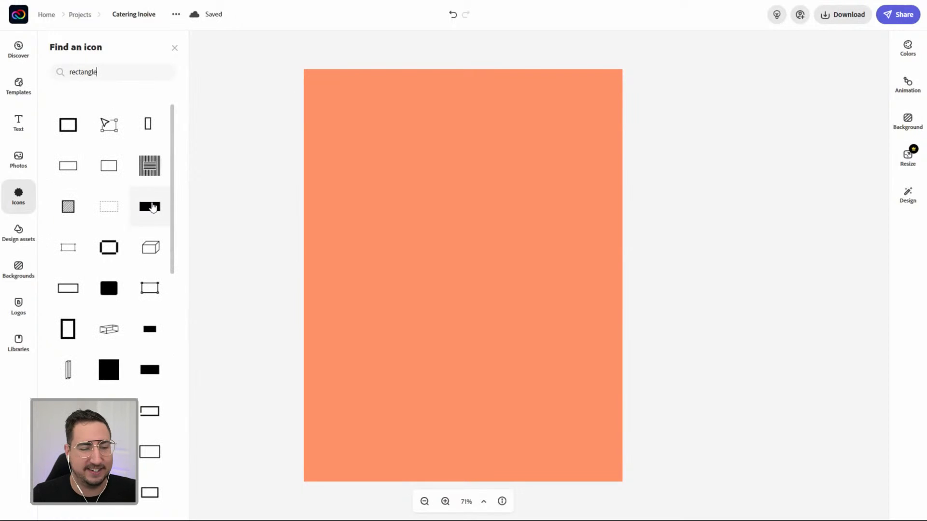
pyautogui.click(115, 378)
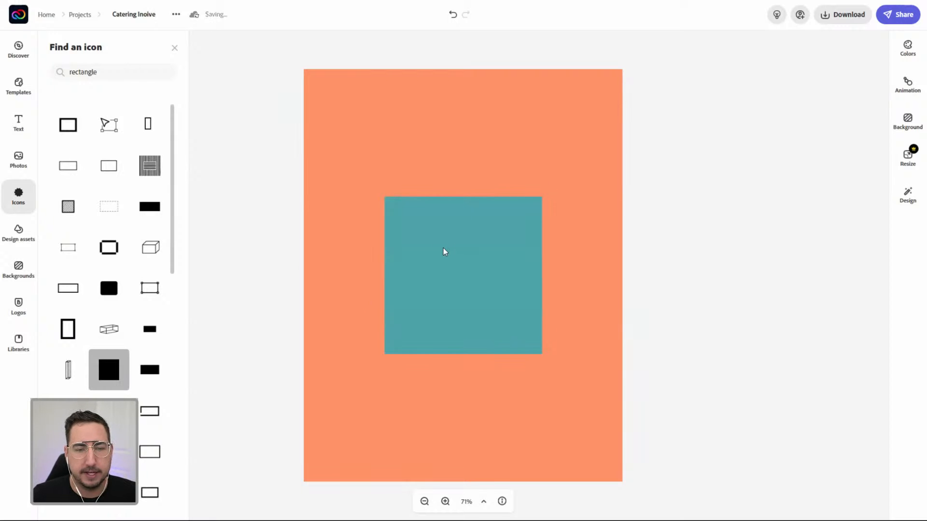
# - Recolor the square with the pale cream from the current palette, #F5E9BE
pyautogui.click(445, 252)
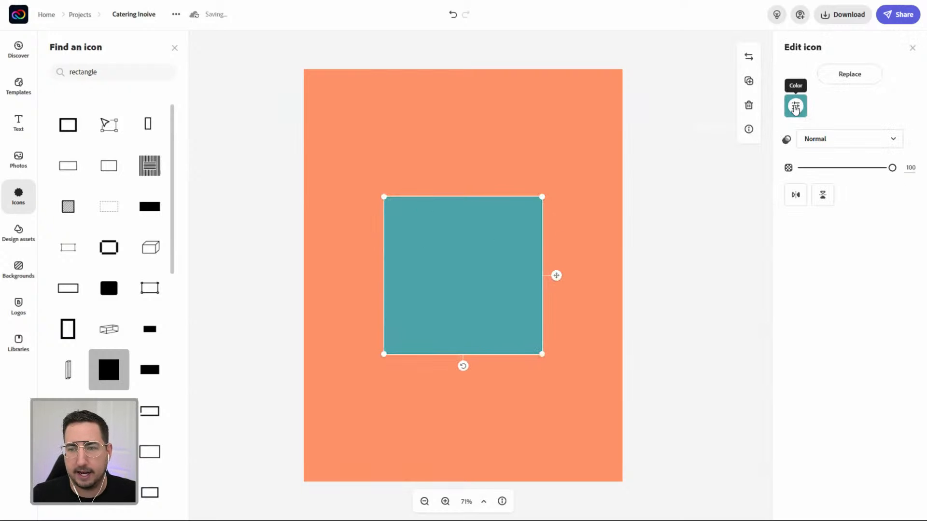
pyautogui.click(796, 107)
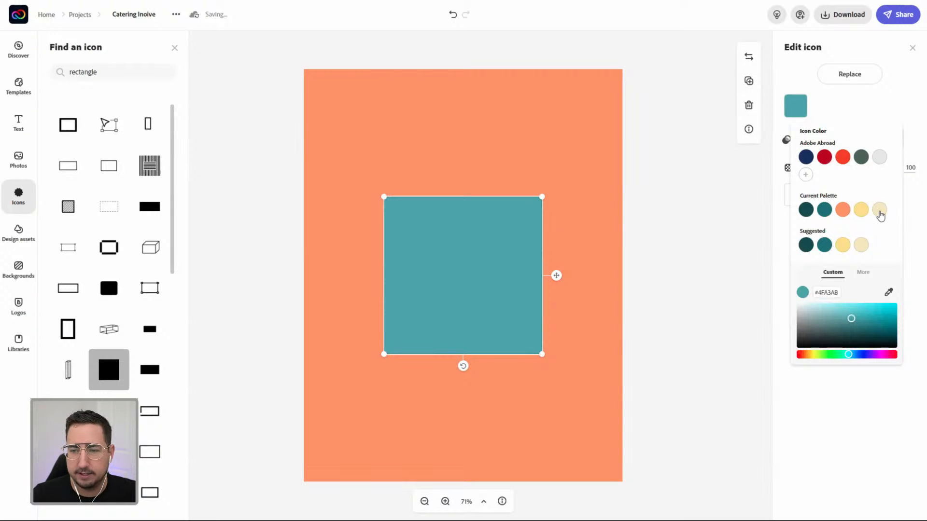
pyautogui.click(879, 210)
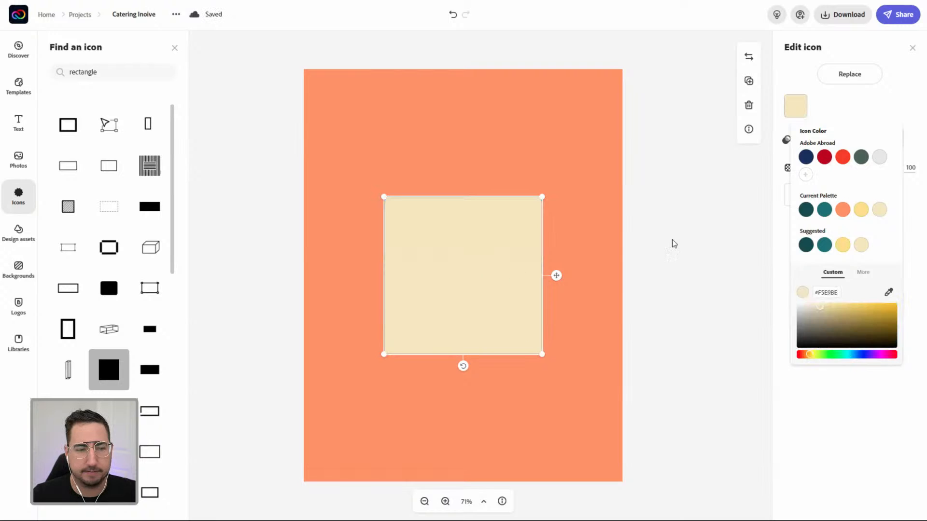
pyautogui.click(686, 239)
pyautogui.click(654, 241)
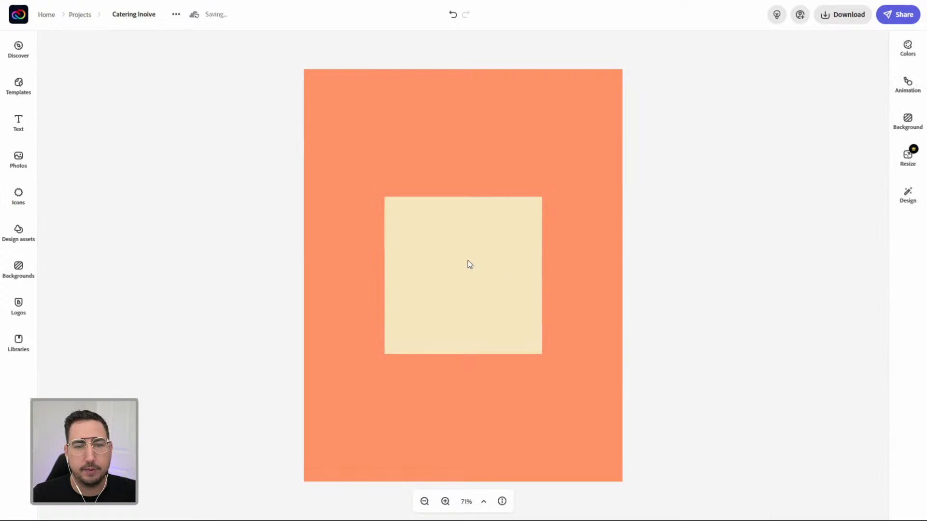
# - Enlarge the cream square past both side edges of the page and center it, leaving equal orange bands above and below
pyautogui.click(468, 261)
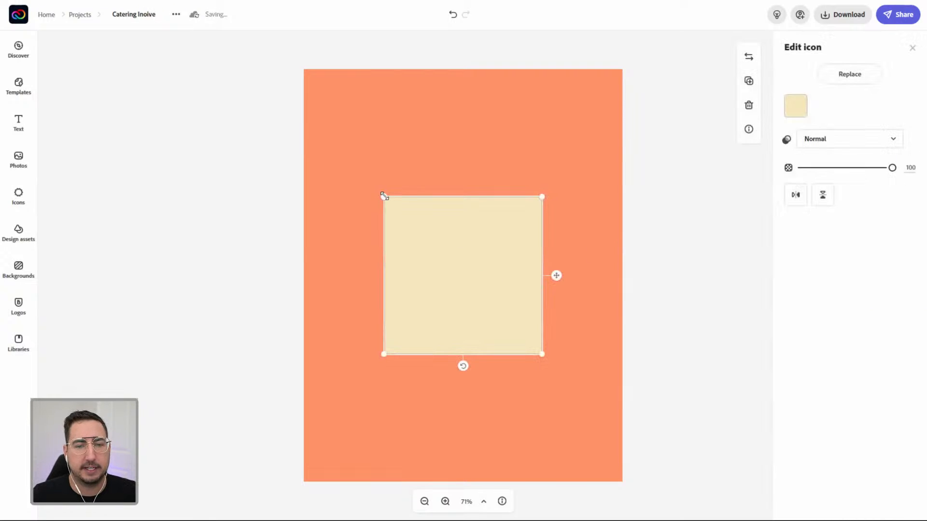
pyautogui.moveTo(385, 196); pyautogui.dragTo(288, 105)
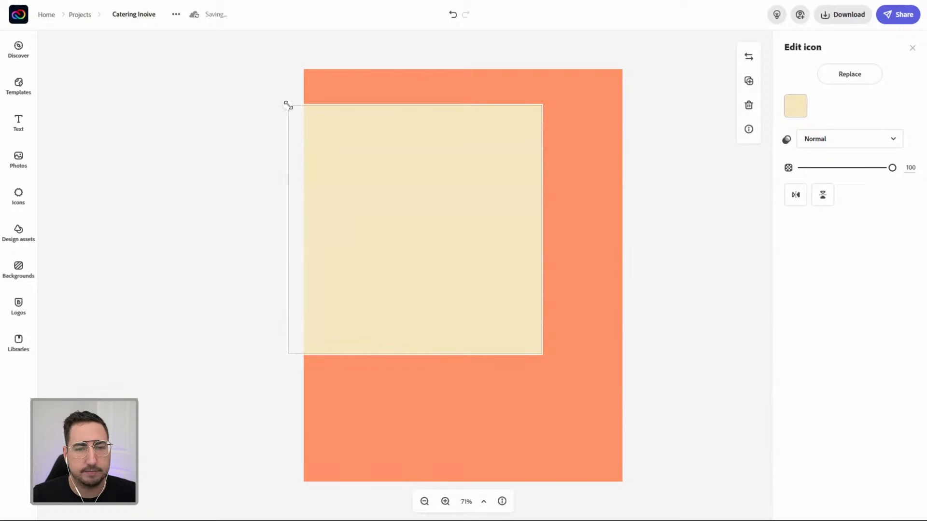
pyautogui.moveTo(538, 353); pyautogui.dragTo(634, 446)
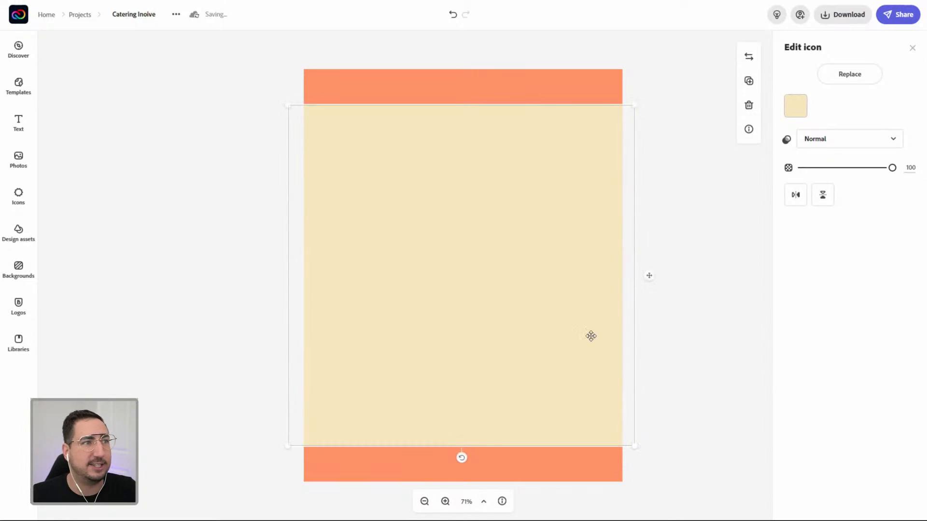
pyautogui.moveTo(571, 308); pyautogui.dragTo(571, 306)
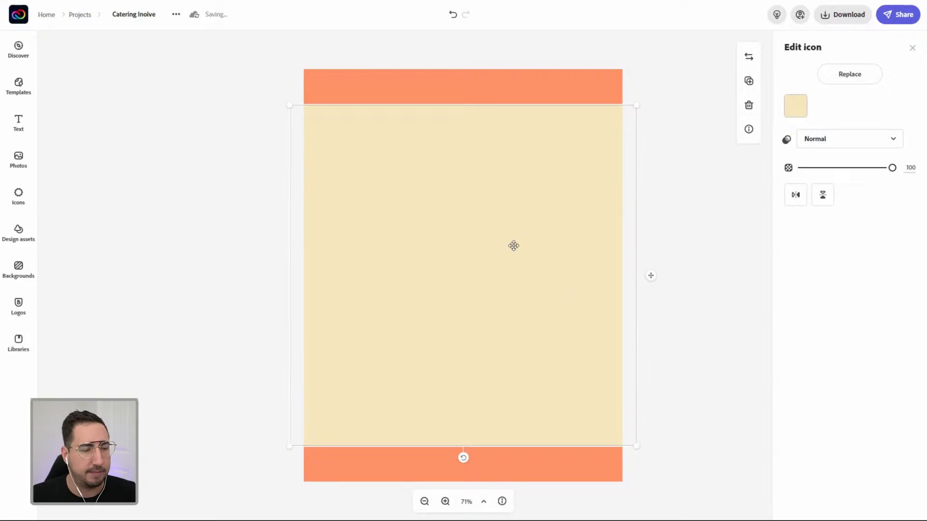
# - Lighten the large square's fill to the custom cream color #FDF6DE
pyautogui.click(796, 108)
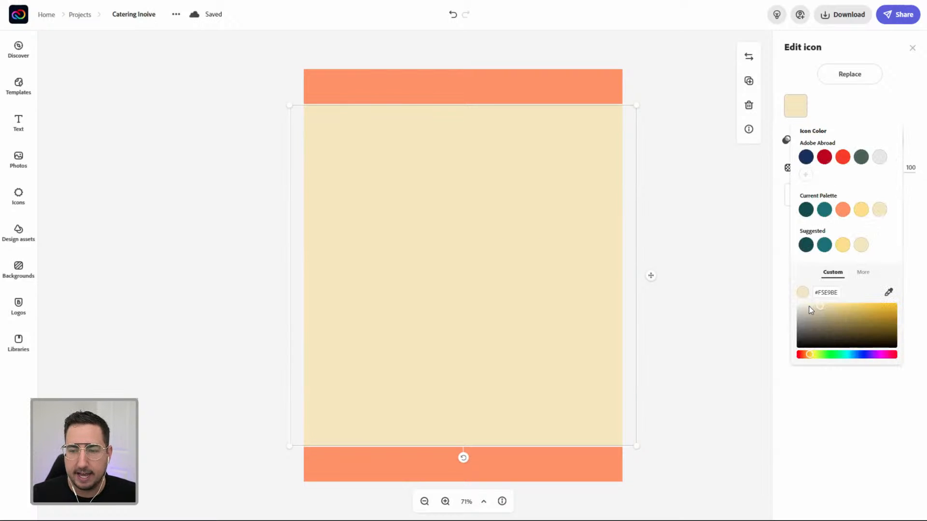
pyautogui.moveTo(812, 310); pyautogui.dragTo(812, 309)
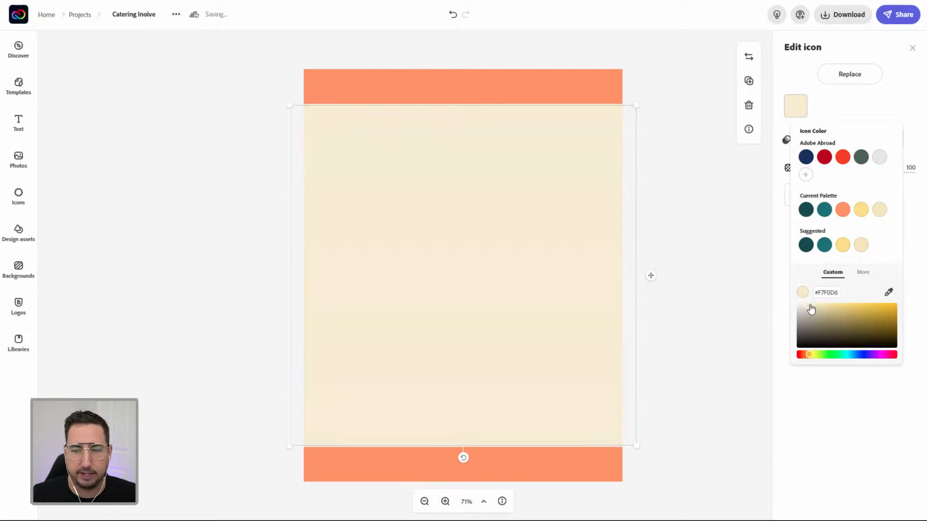
pyautogui.click(858, 318)
pyautogui.moveTo(862, 320); pyautogui.dragTo(810, 308)
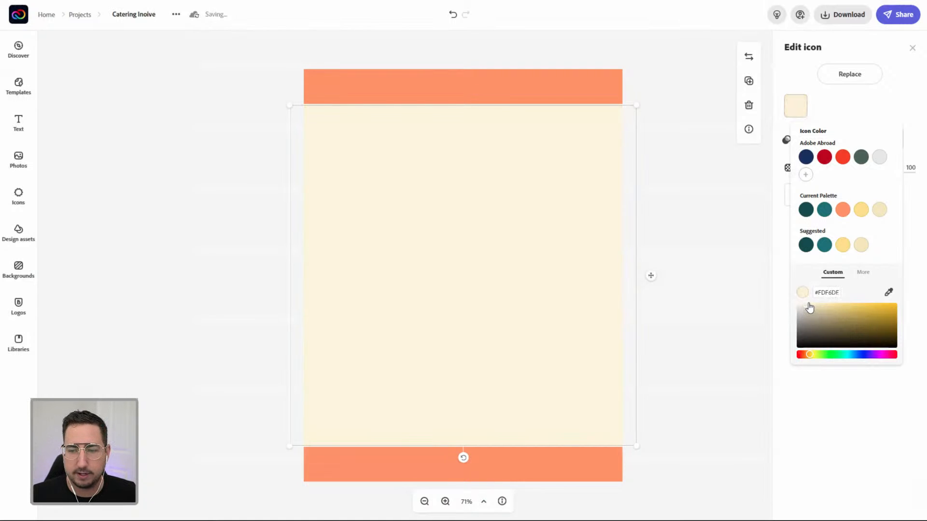
pyautogui.click(696, 239)
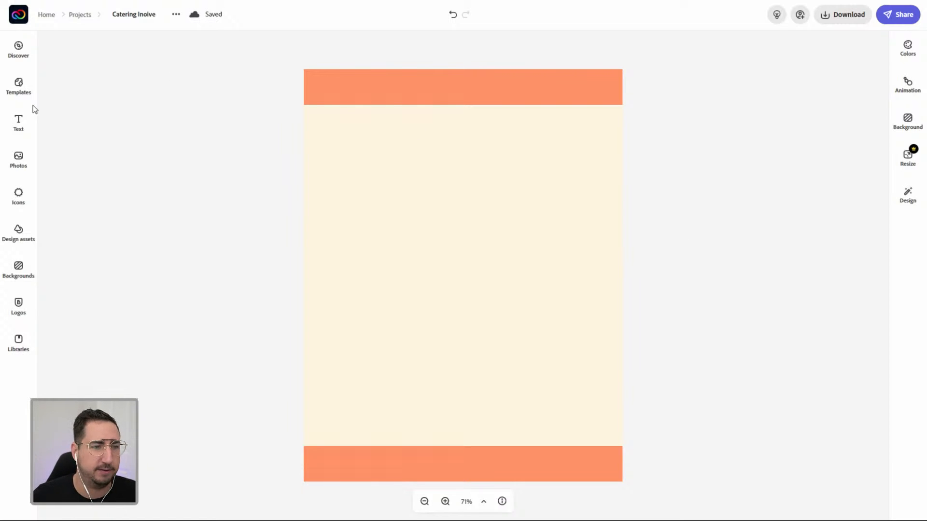
# - Add a new text box to the page and set its font to Abril Text Regular
pyautogui.click(23, 126)
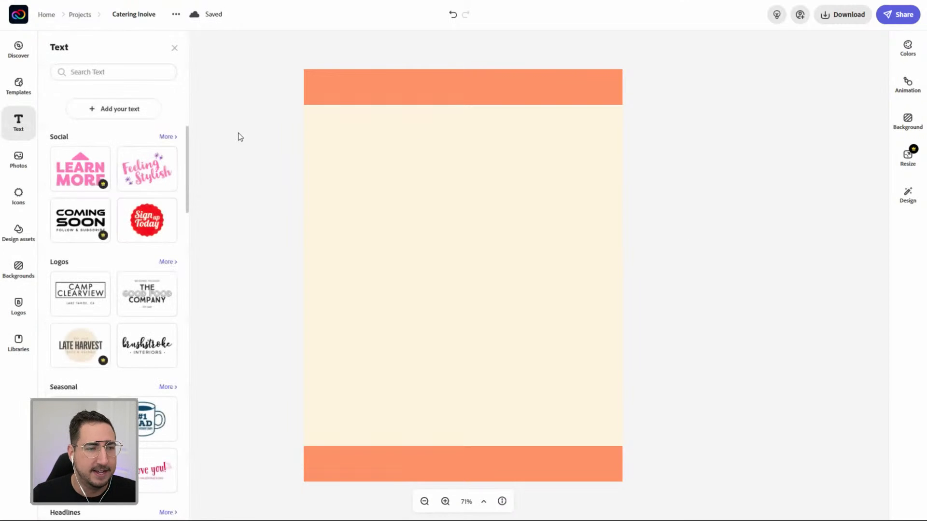
pyautogui.click(129, 114)
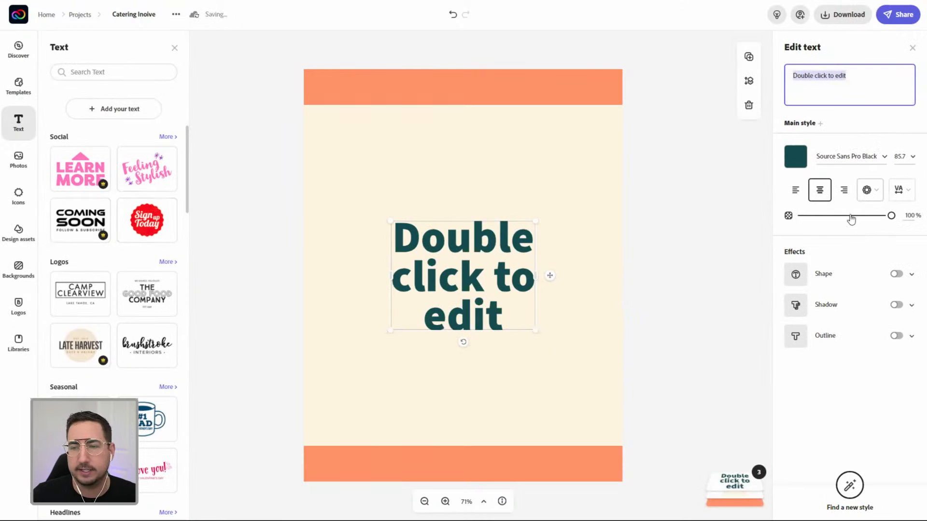
pyautogui.click(882, 160)
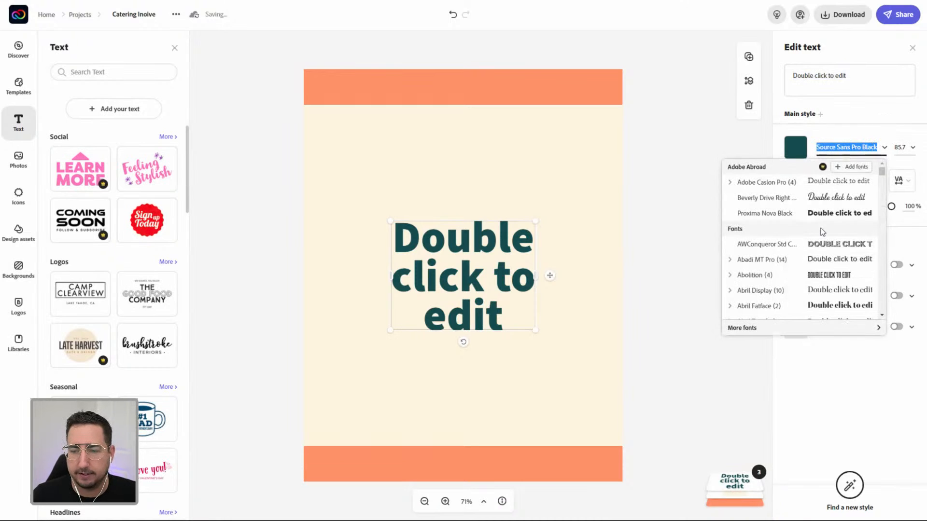
pyautogui.scroll(-1, 788, 270)
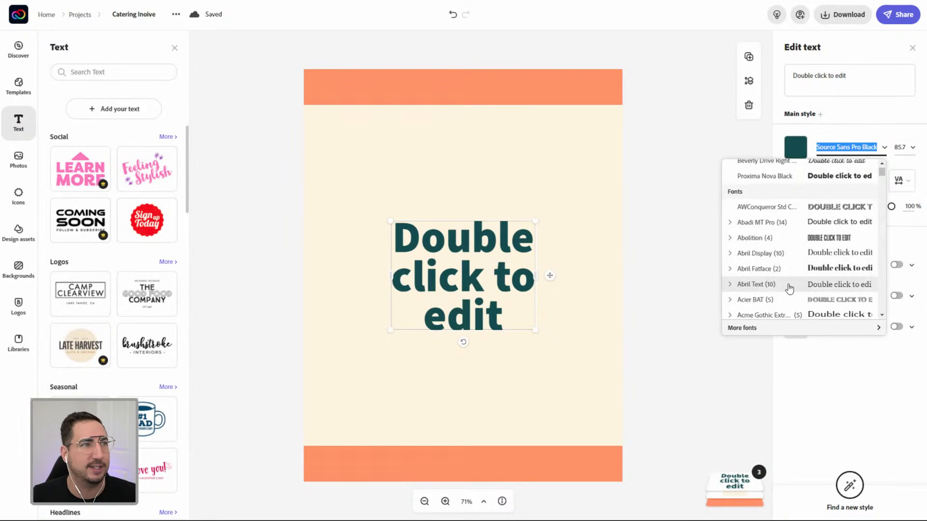
pyautogui.click(789, 288)
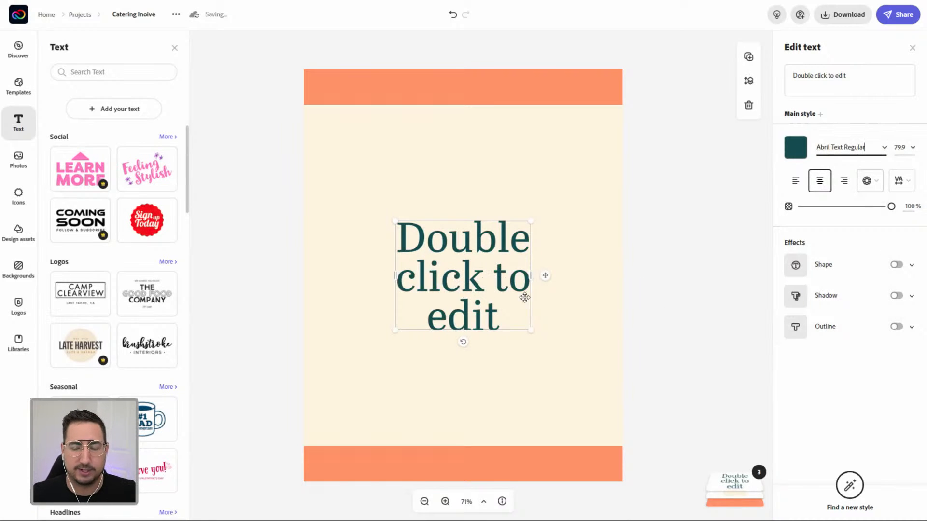
# - Replace the placeholder text with "Pay To:" and the payee's street address on a second line
pyautogui.click(820, 80)
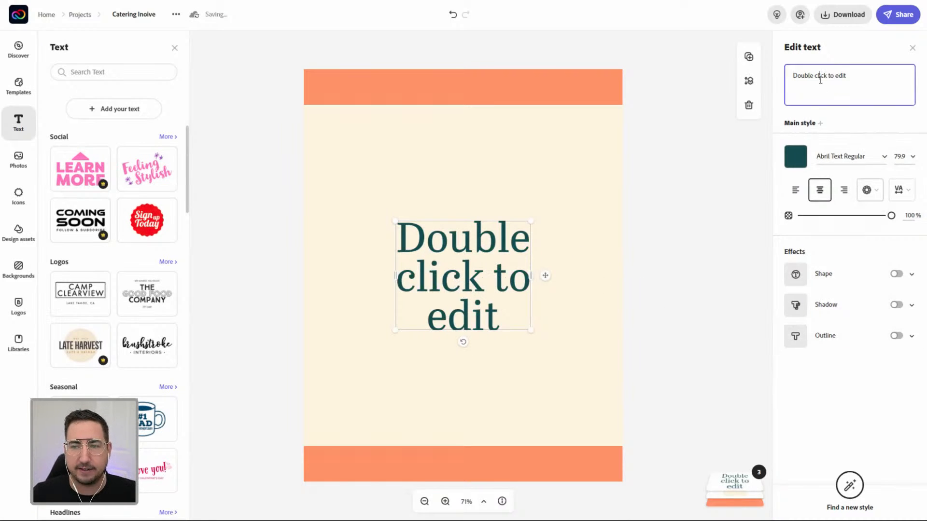
pyautogui.tripleClick(820, 80)
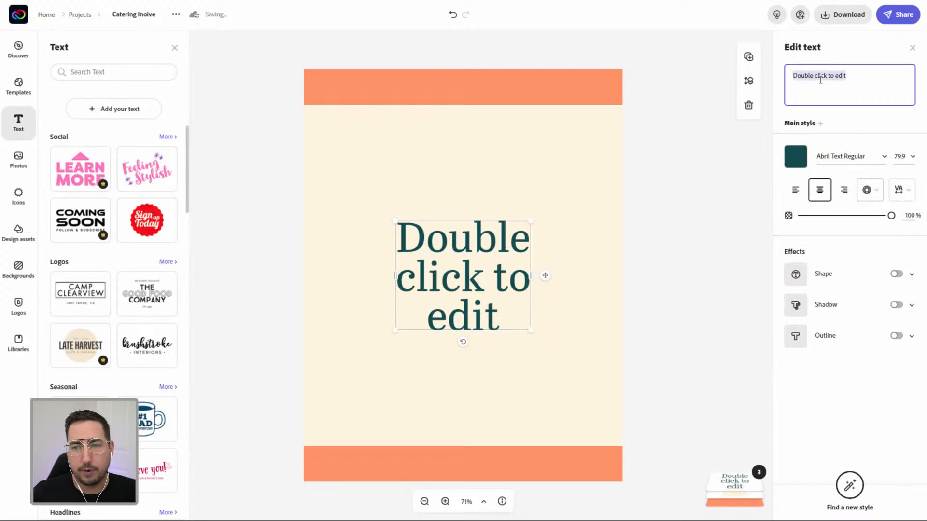
pyautogui.write('Bii')
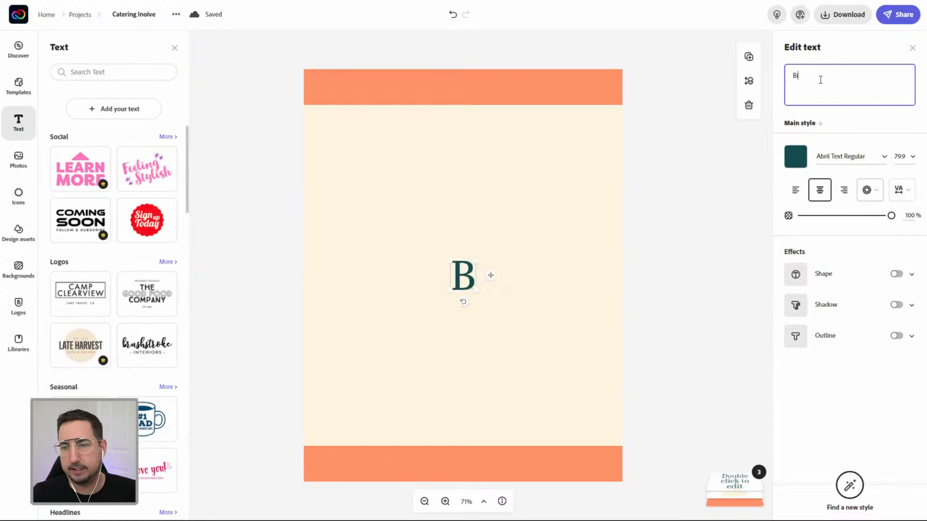
pyautogui.press('BackSpace')
pyautogui.press('BackSpace')
pyautogui.press('BackSpace')
pyautogui.write('Pay To')
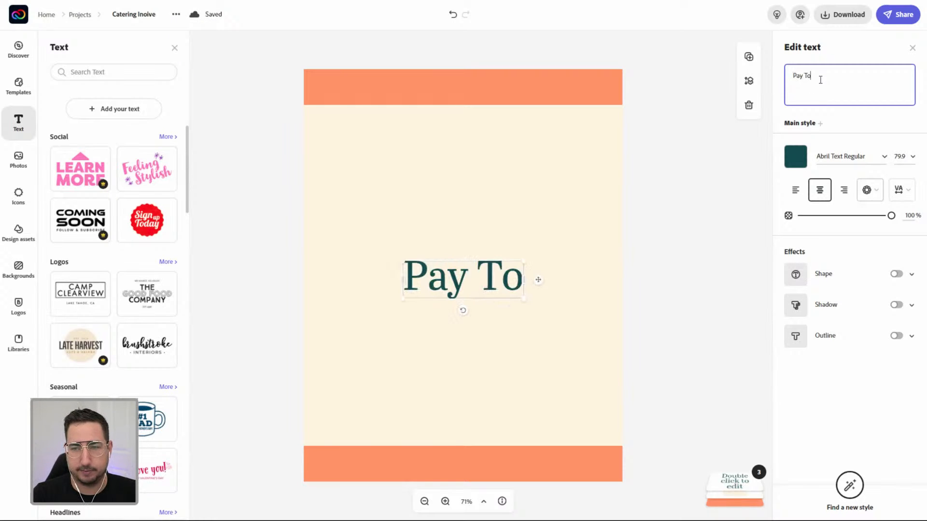
pyautogui.write(': ')
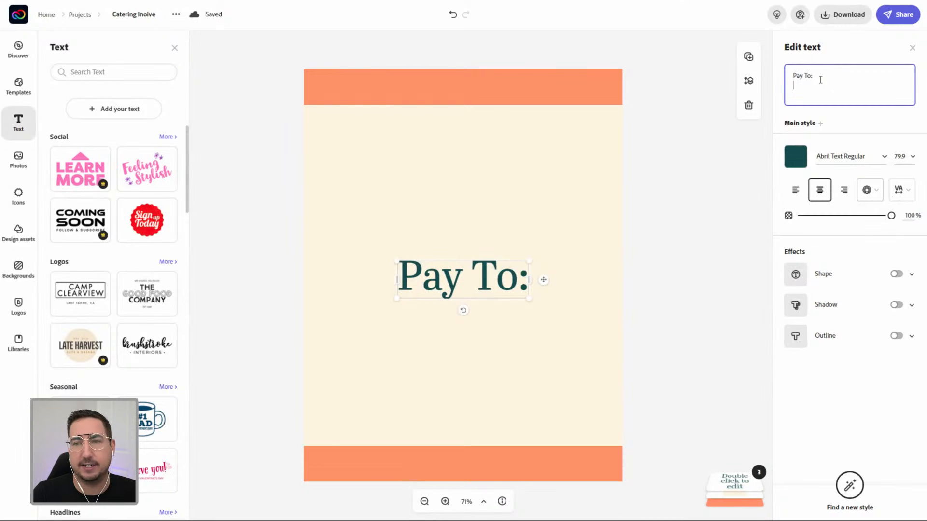
pyautogui.write('2389 Funtimes W')
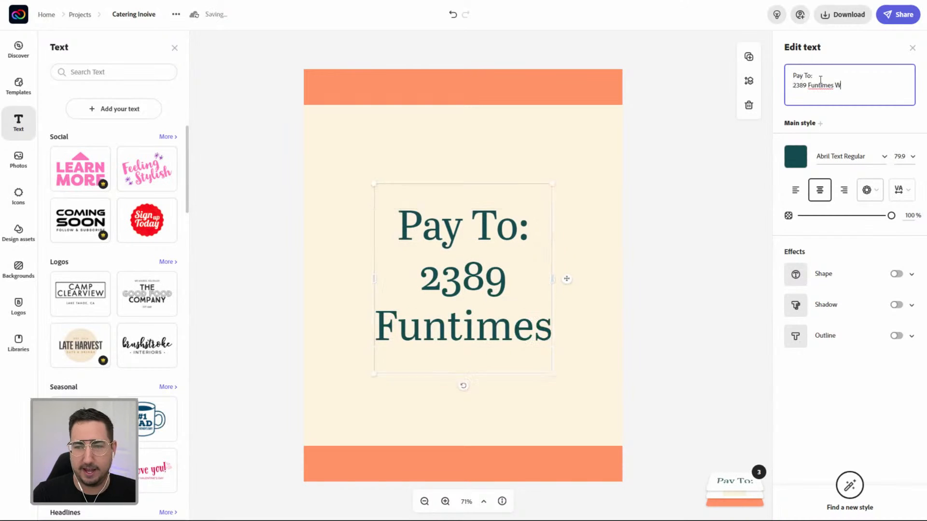
pyautogui.write('ay')
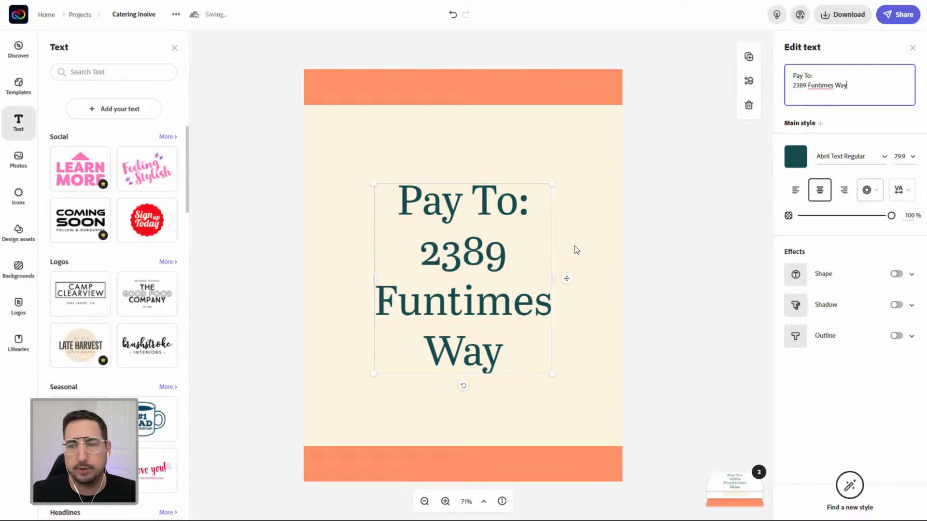
# - Set the font size of the Pay To text to 22
pyautogui.click(912, 158)
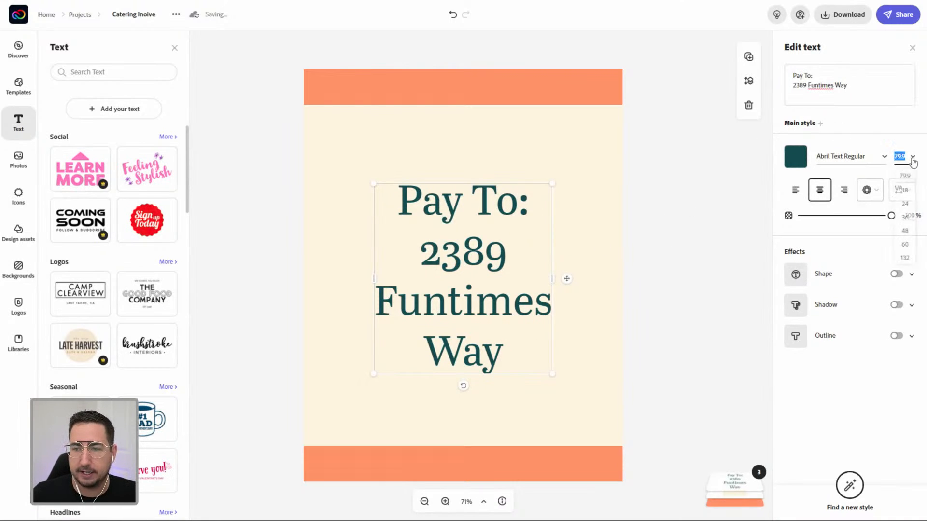
pyautogui.click(907, 189)
pyautogui.click(899, 148)
pyautogui.write('22')
pyautogui.press('Return')
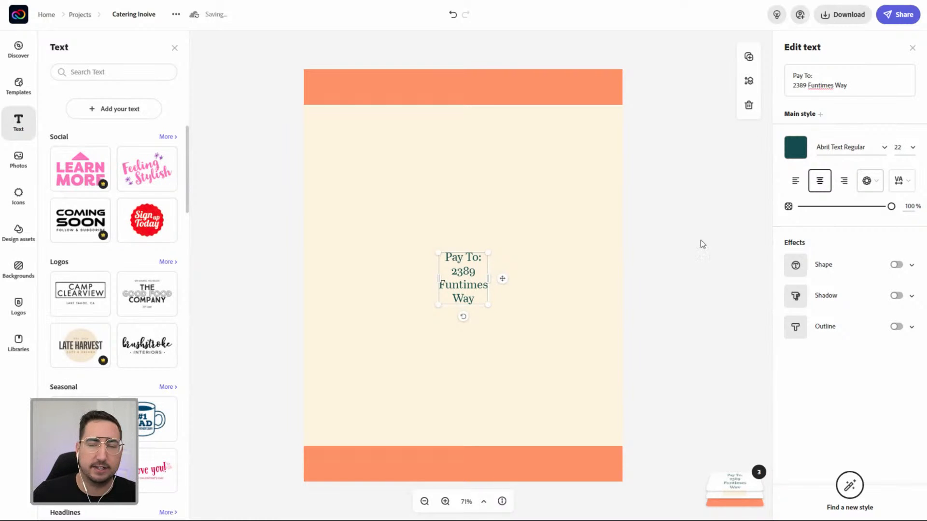
# - Left-align the Pay To text, widen its box so the street fits one line, and place it in the cream area's upper-left corner
pyautogui.click(796, 186)
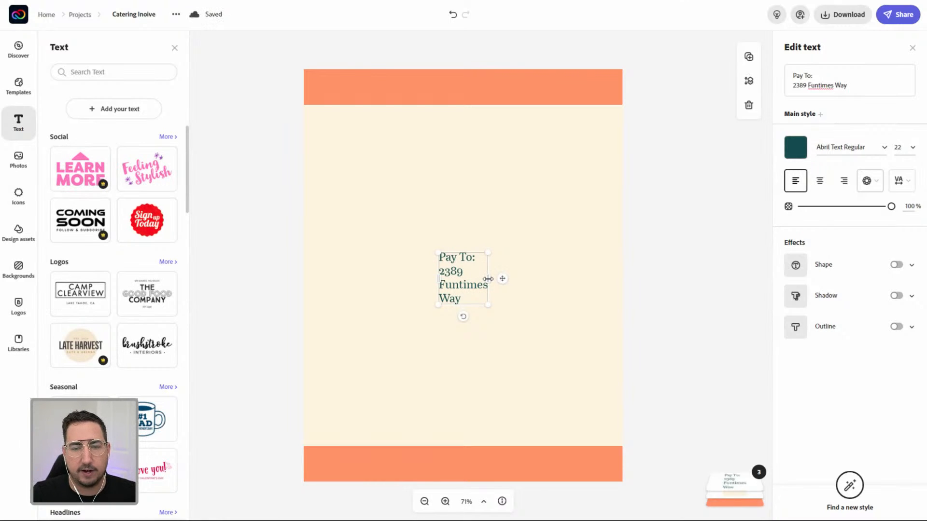
pyautogui.moveTo(488, 279); pyautogui.dragTo(577, 273)
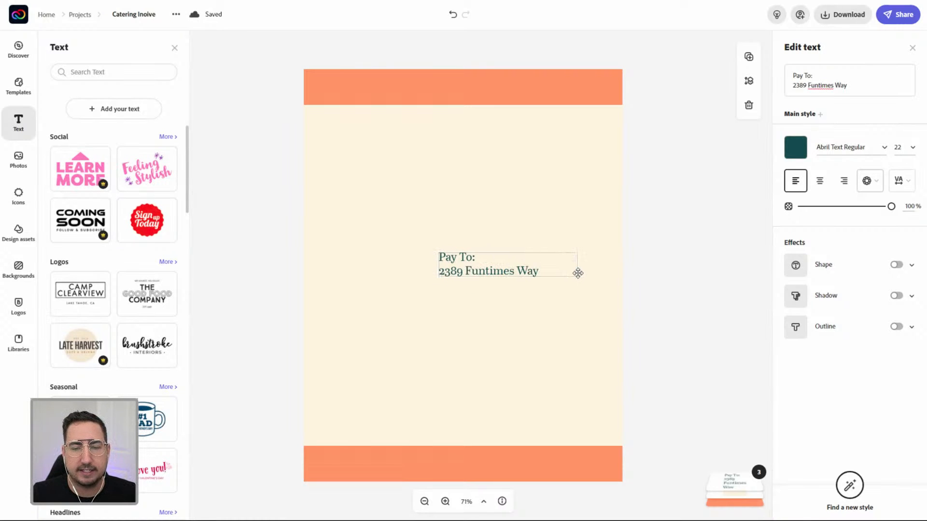
pyautogui.moveTo(469, 265); pyautogui.dragTo(347, 130)
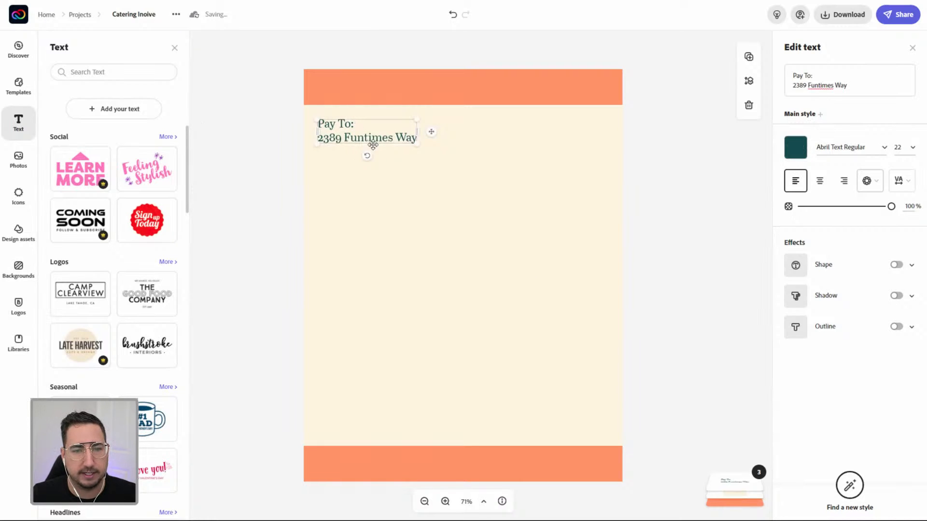
# - Add the payee's city, state and ZIP code as a third line and widen the box to keep the street on one line
pyautogui.click(860, 86)
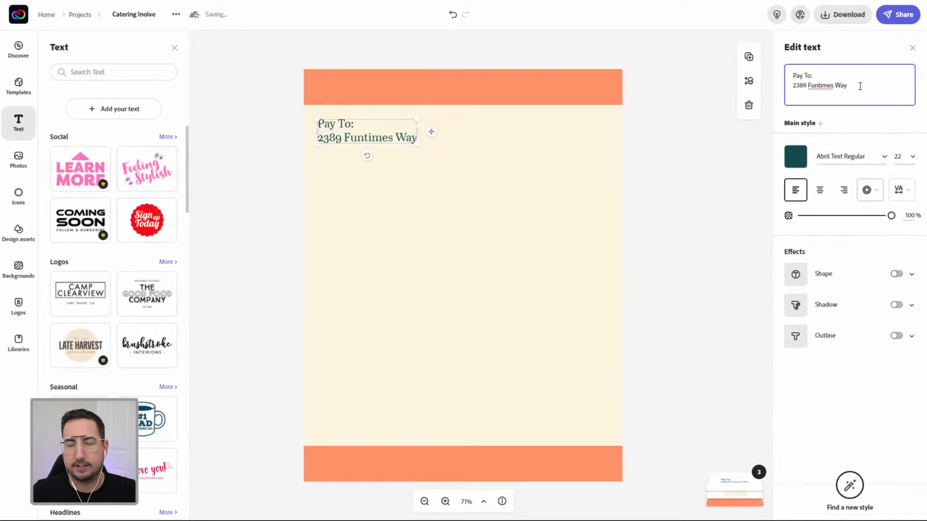
pyautogui.press('Return')
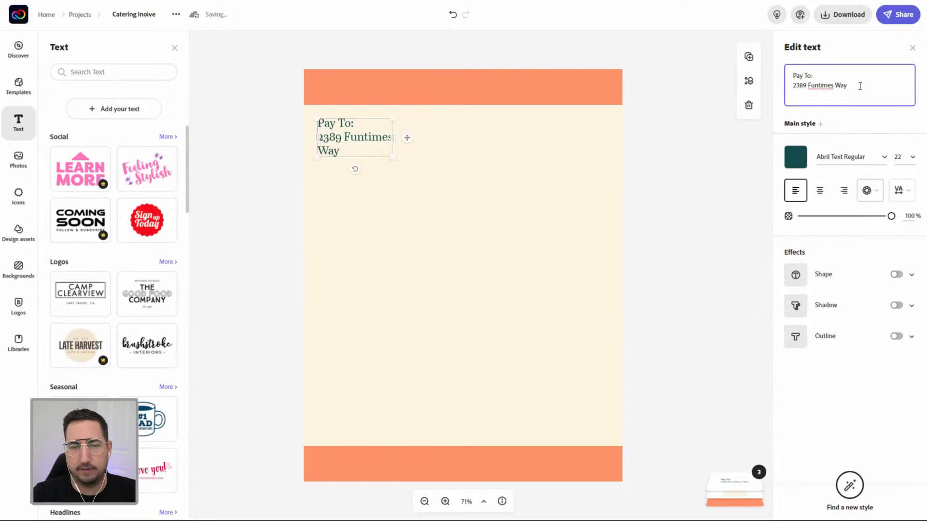
pyautogui.write('Folsom, CA 95762')
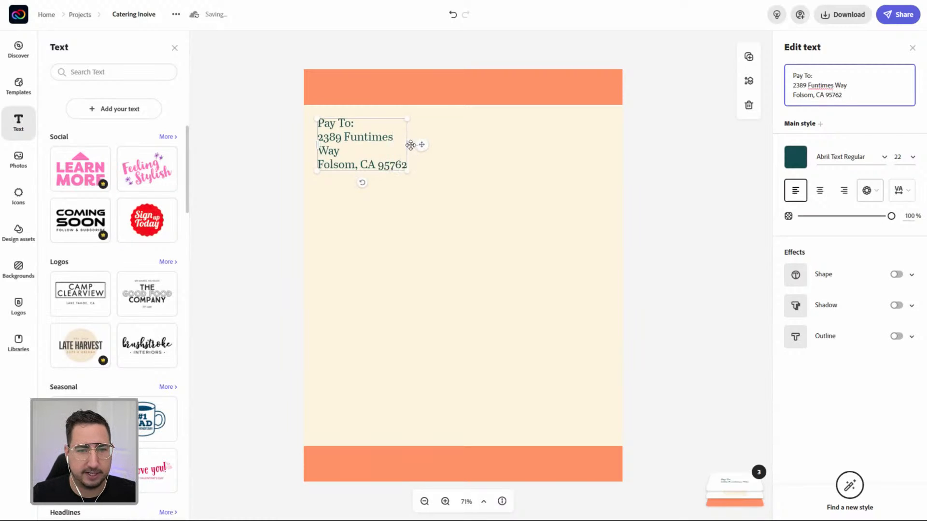
pyautogui.moveTo(407, 144); pyautogui.dragTo(443, 142)
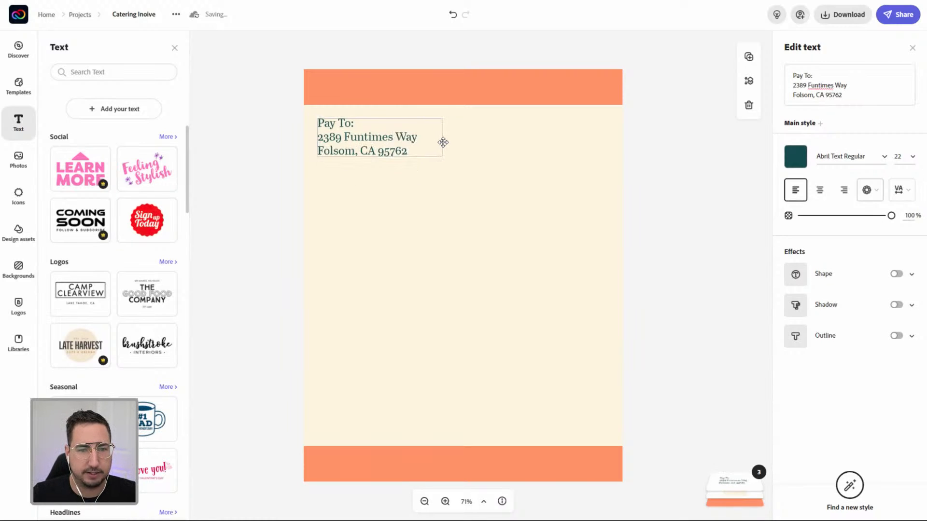
# - Insert the line "Andrew's Bakery" between "Pay To:" and the street address, and widen the box so no line wraps
pyautogui.click(795, 86)
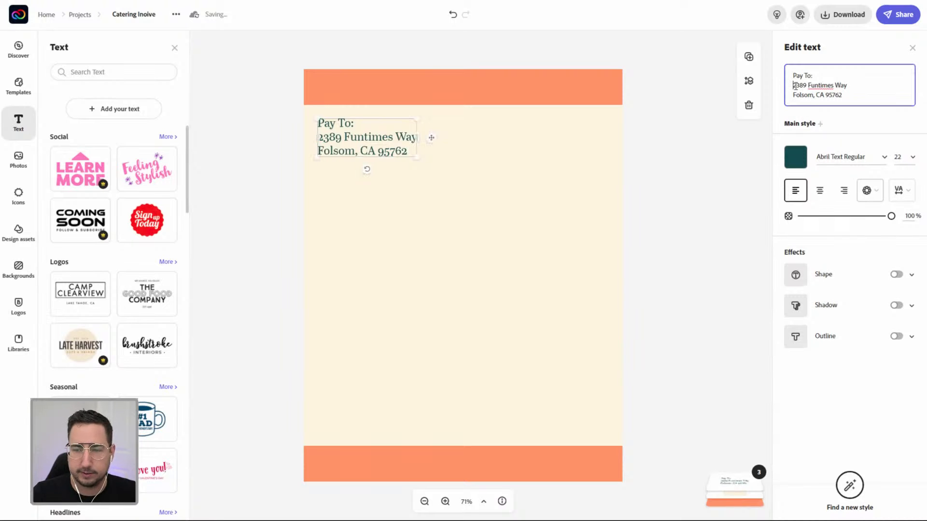
pyautogui.press('Return')
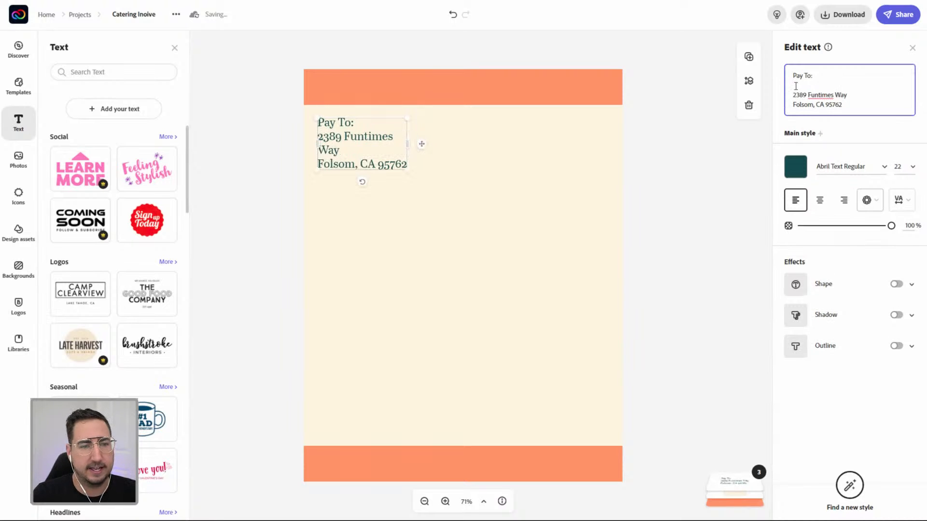
pyautogui.write("Andrew's Bak")
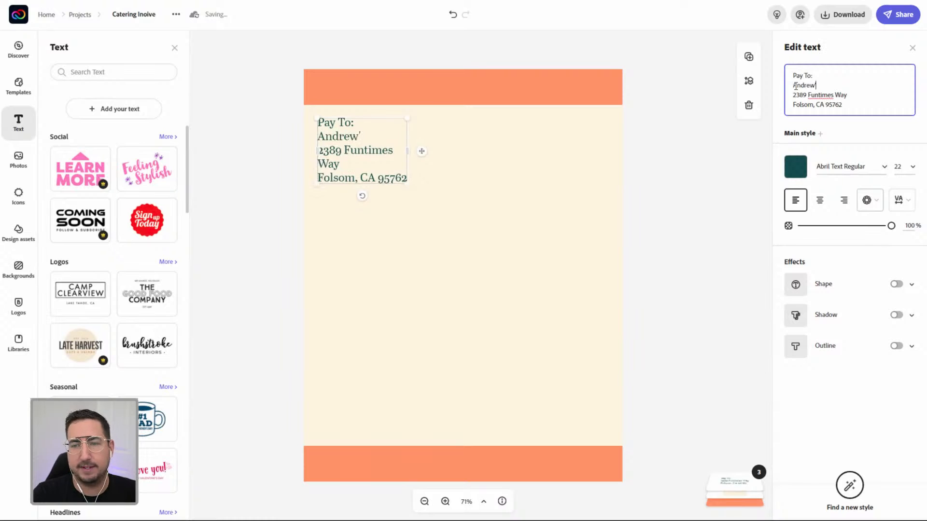
pyautogui.write('ery')
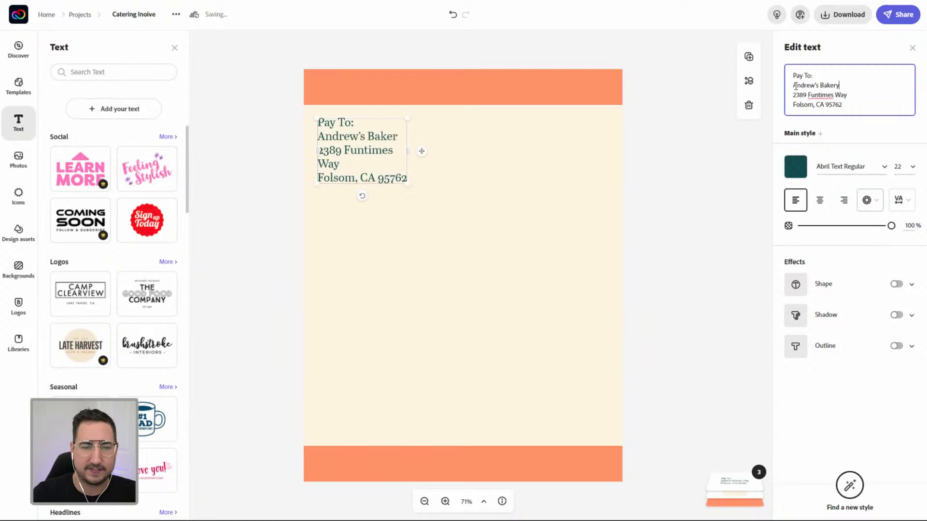
pyautogui.click(408, 146)
pyautogui.click(404, 151)
pyautogui.moveTo(411, 151); pyautogui.dragTo(437, 149)
pyautogui.click(616, 169)
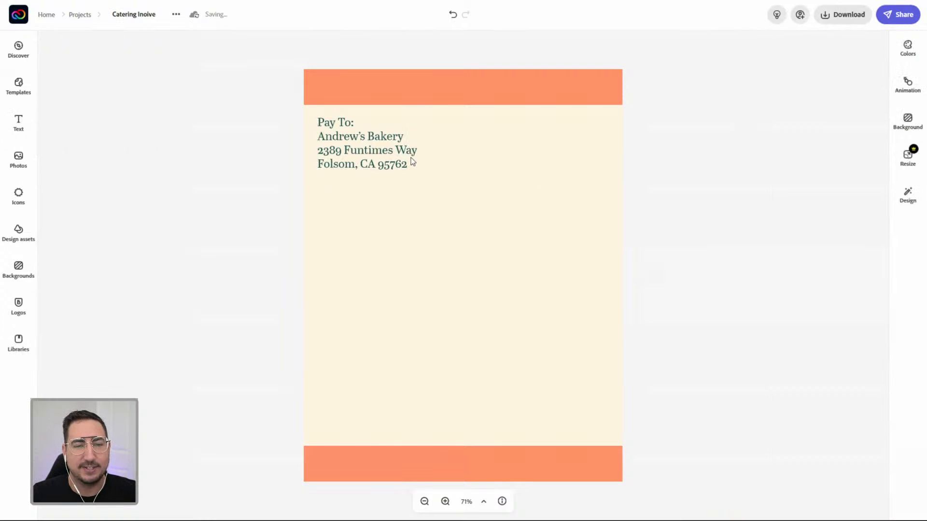
# - Scale the Pay To block up to font size 23.3 and place a duplicate level with it in the right half of the page
pyautogui.click(372, 150)
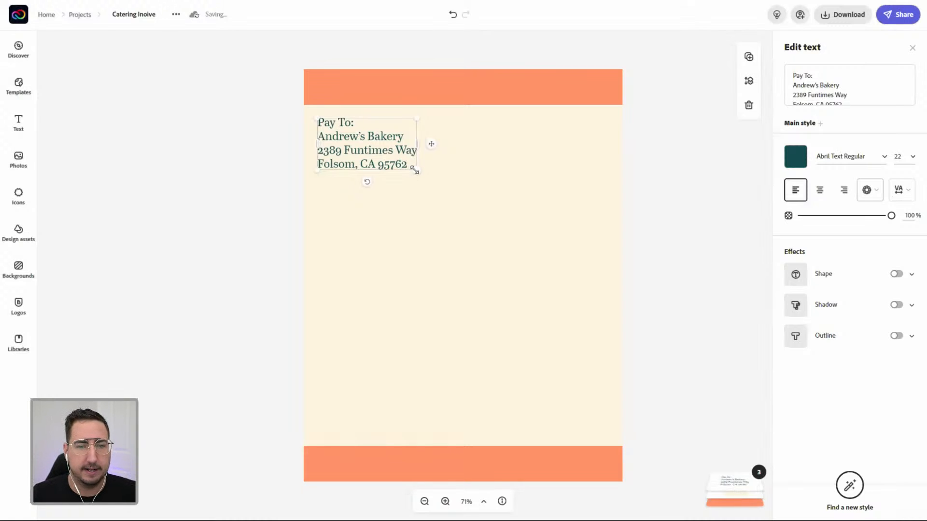
pyautogui.moveTo(413, 170)
pyautogui.mouseDown()
pyautogui.moveTo(443, 195)
pyautogui.moveTo(422, 170)
pyautogui.mouseUp()
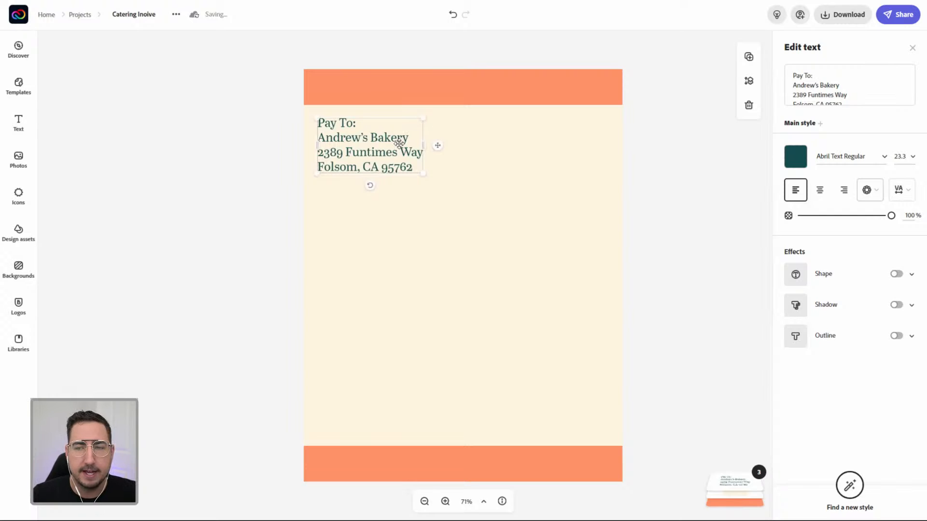
pyautogui.click(747, 62)
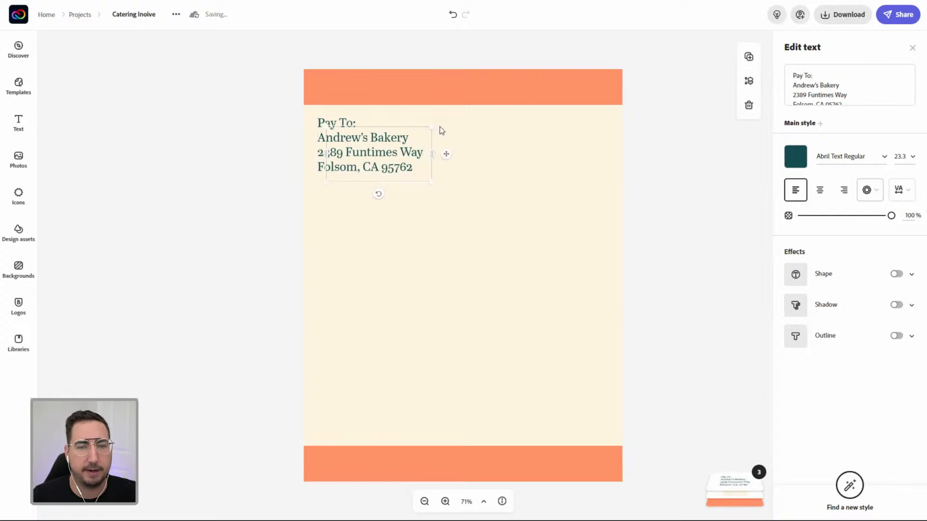
pyautogui.moveTo(437, 149); pyautogui.dragTo(518, 147)
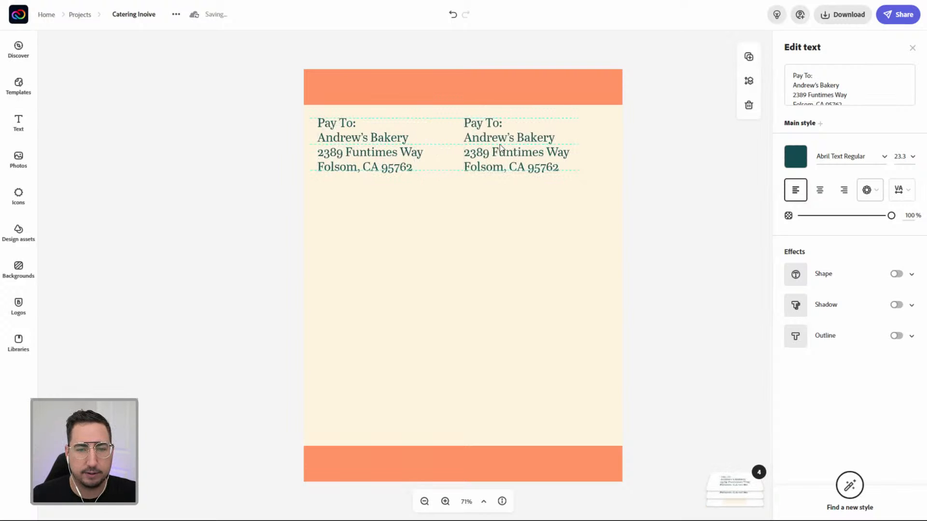
# - Rewrite the duplicated block with the heading "BillTo:", the business name "The Bookstore" and the customer's street number
pyautogui.doubleClick(803, 75)
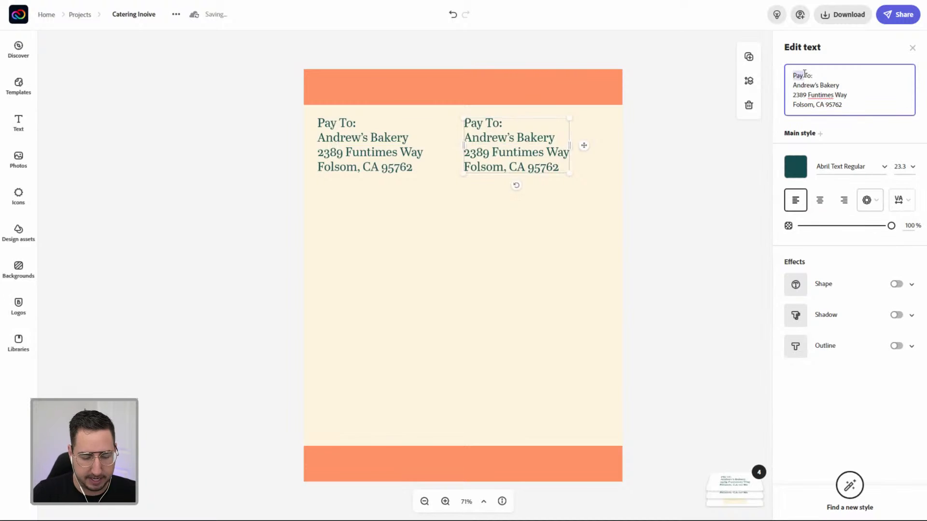
pyautogui.write('Bill')
pyautogui.moveTo(843, 86); pyautogui.dragTo(792, 86)
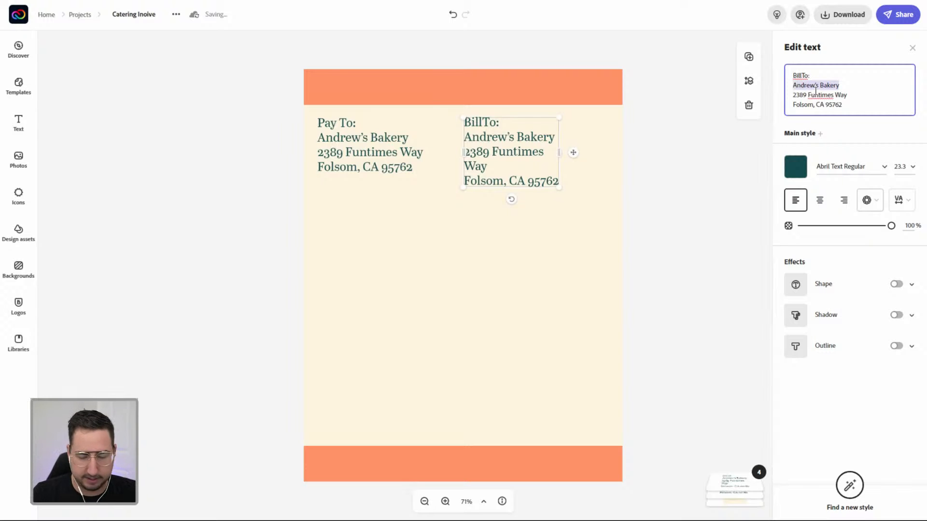
pyautogui.write('The Bookstore')
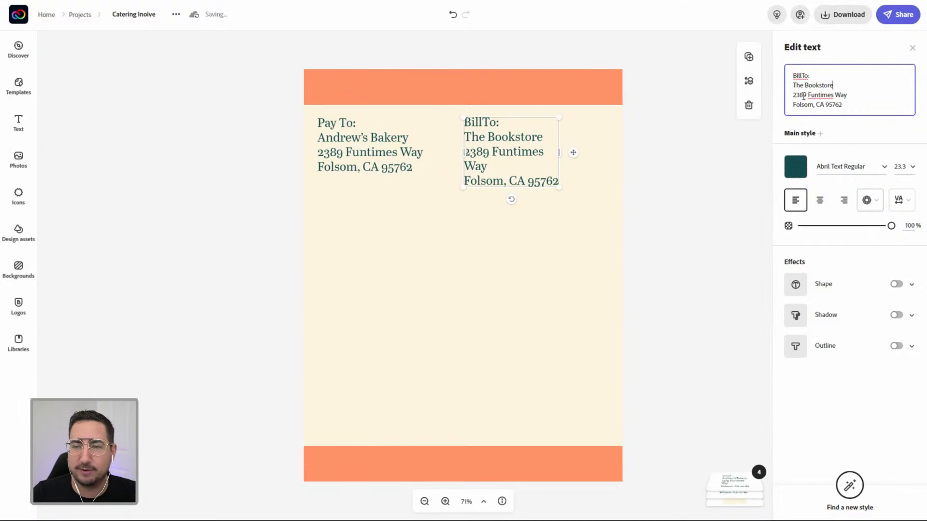
pyautogui.moveTo(808, 95); pyautogui.dragTo(778, 98)
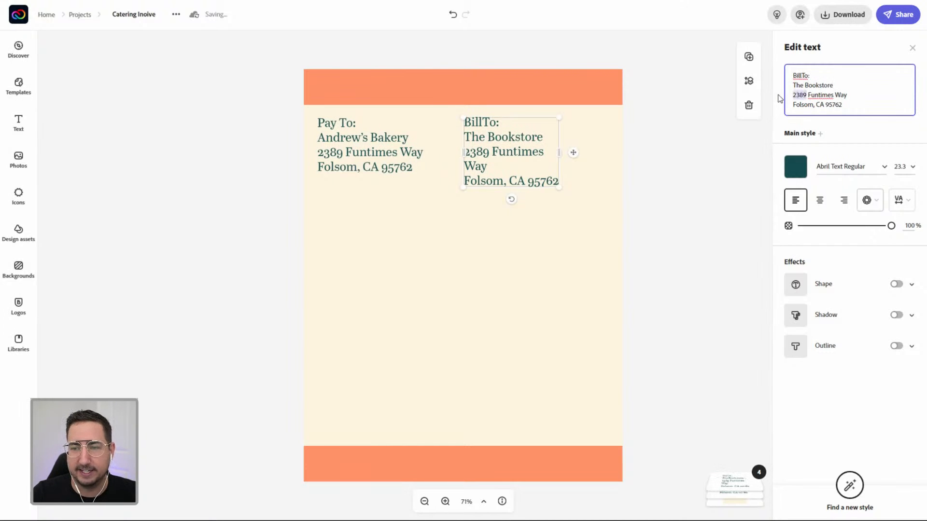
pyautogui.write('1544')
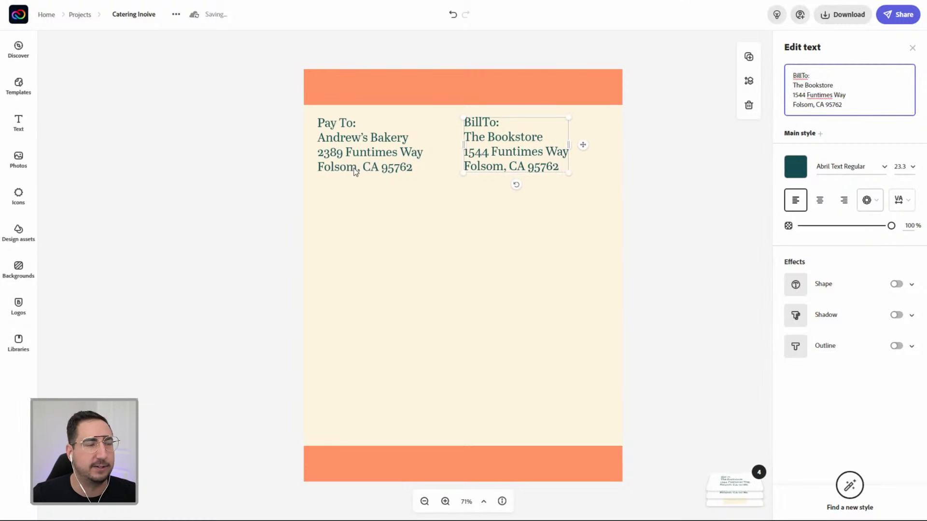
# - Move the Pay To and billing blocks together slightly inward and down, and correct the billing heading to "Bill To:"
pyautogui.click(435, 152)
pyautogui.keyDown('shift'); pyautogui.click(512, 152); pyautogui.keyUp('shift')
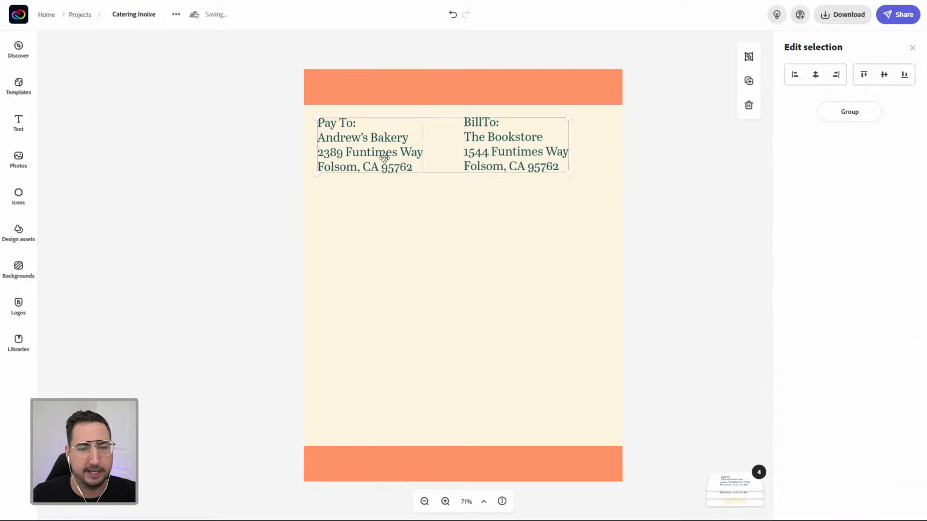
pyautogui.moveTo(386, 155); pyautogui.dragTo(401, 166)
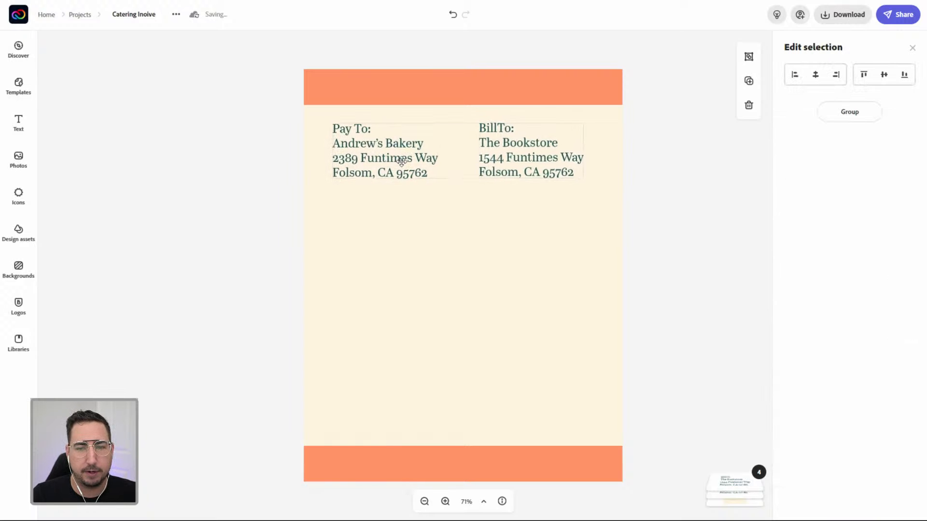
pyautogui.click(491, 132)
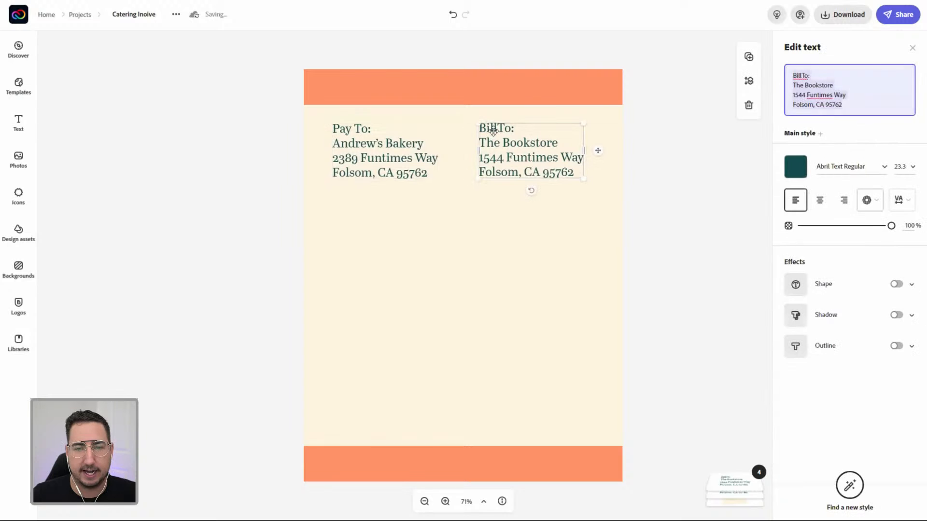
pyautogui.click(797, 75)
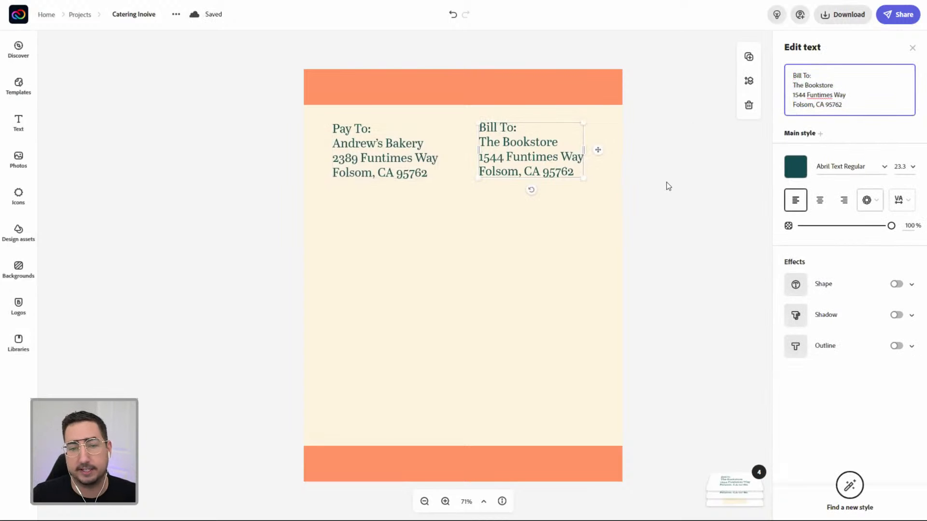
pyautogui.click(653, 182)
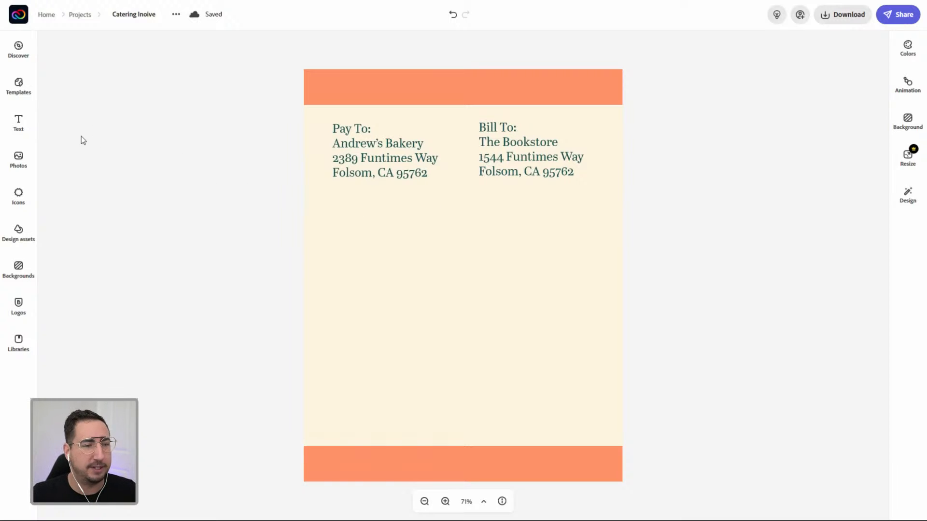
# - Duplicate the Pay To block, replace the copy's text with "Signature:", and place it at the lower left of the cream area
pyautogui.click(18, 124)
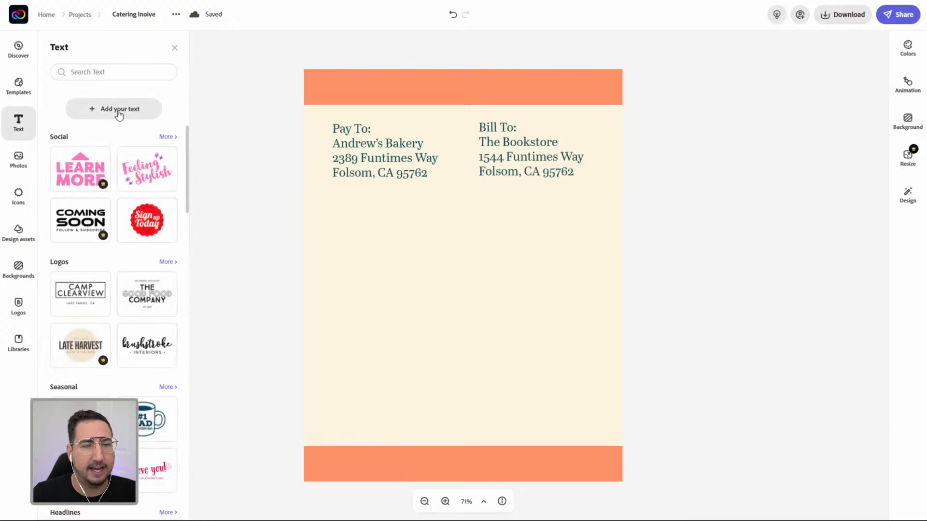
pyautogui.click(407, 144)
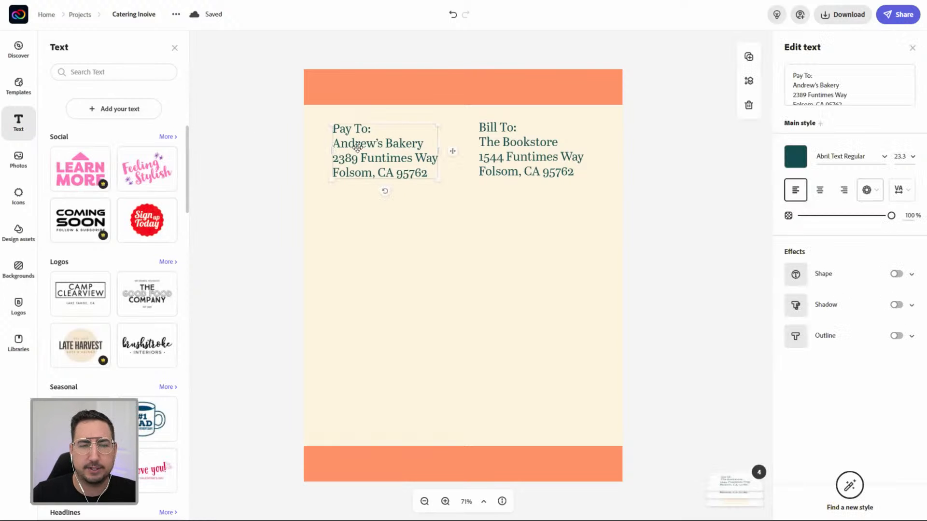
pyautogui.click(749, 56)
pyautogui.moveTo(414, 159); pyautogui.dragTo(406, 398)
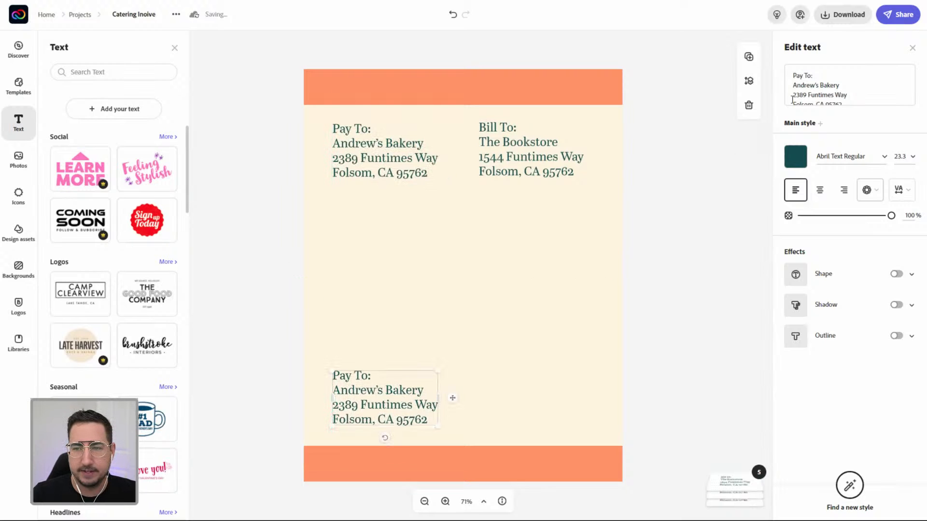
pyautogui.click(804, 81)
pyautogui.write('Sig')
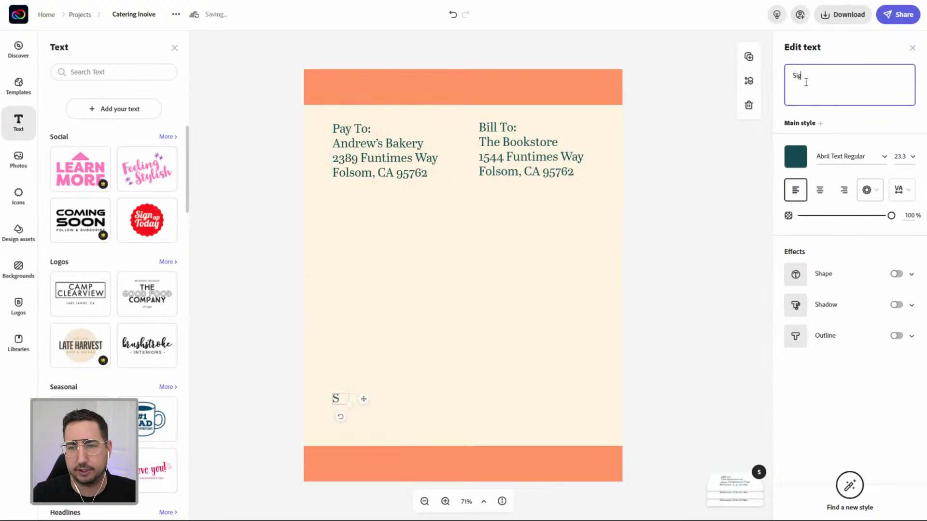
pyautogui.write('nature:')
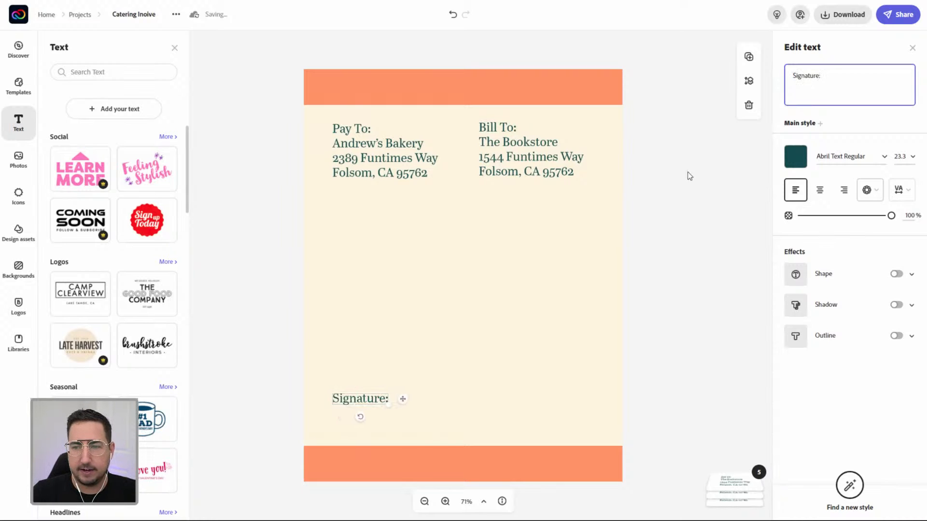
pyautogui.click(670, 210)
pyautogui.moveTo(345, 405); pyautogui.dragTo(333, 427)
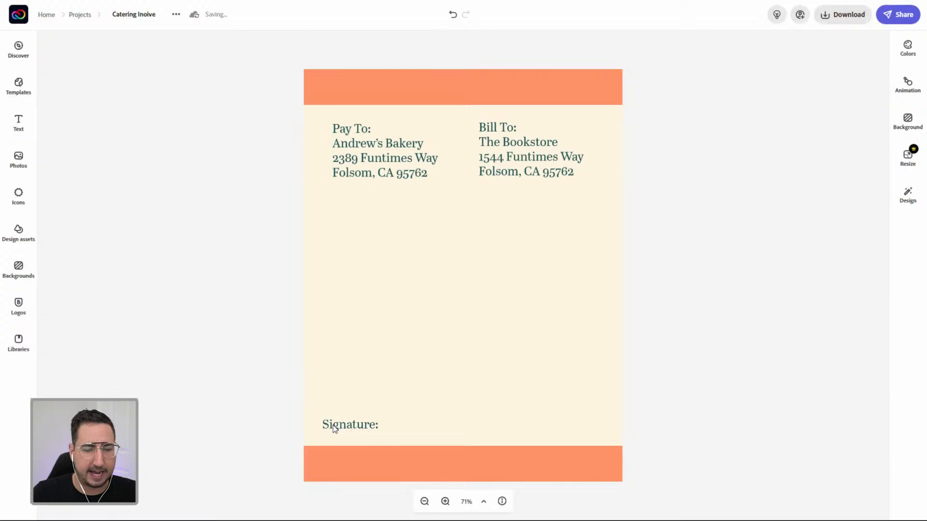
# - Search the icons for "line" and add the thin straight vertical line to the invoice
pyautogui.click(18, 195)
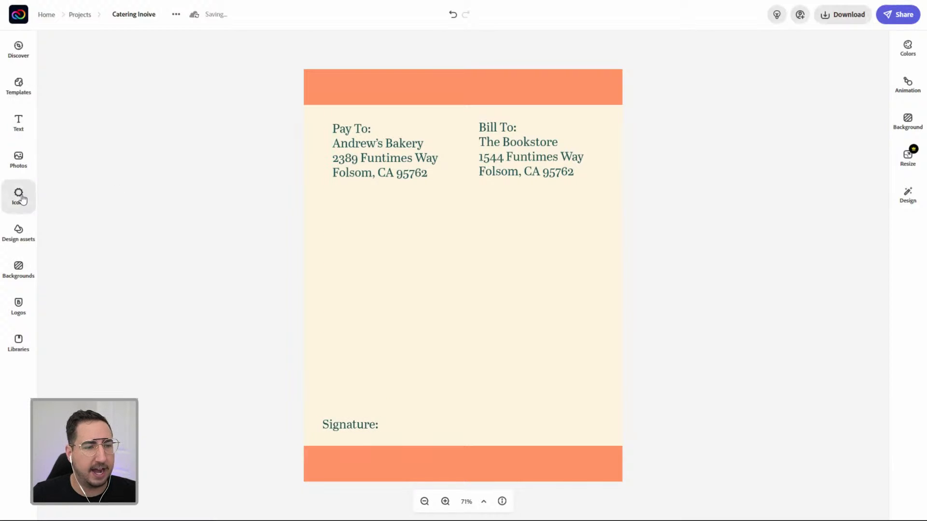
pyautogui.doubleClick(107, 76)
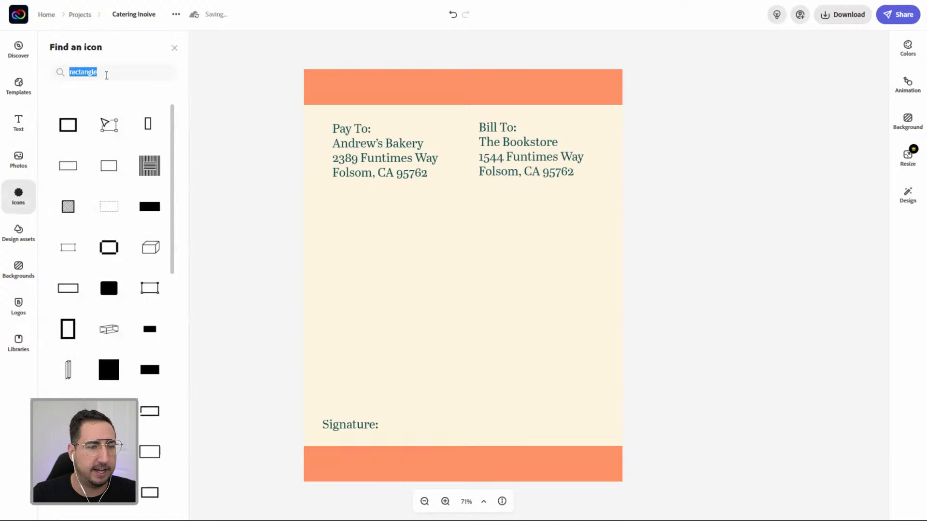
pyautogui.write('line')
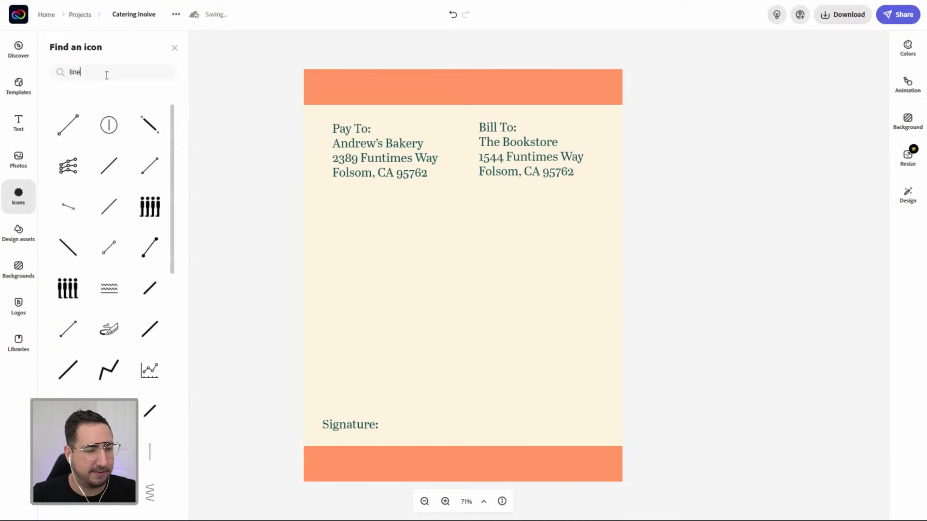
pyautogui.scroll(-1, 114, 238)
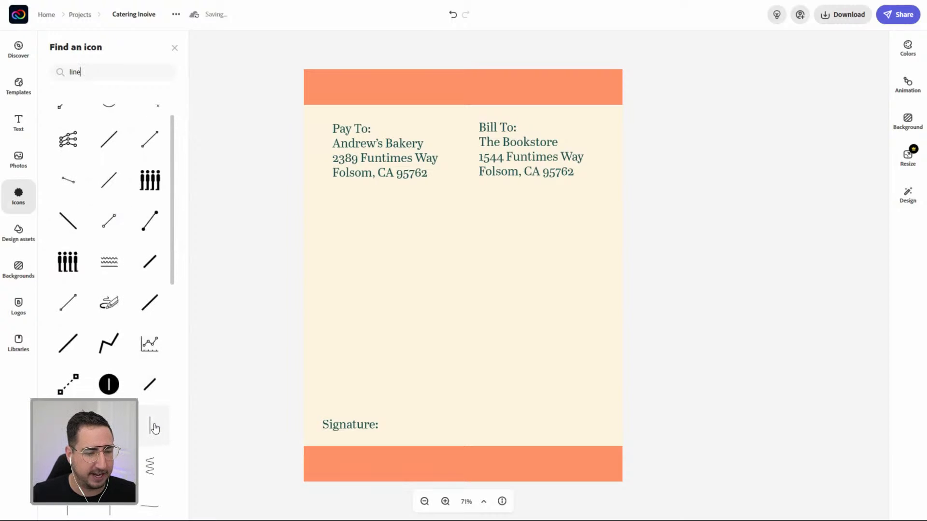
pyautogui.click(152, 425)
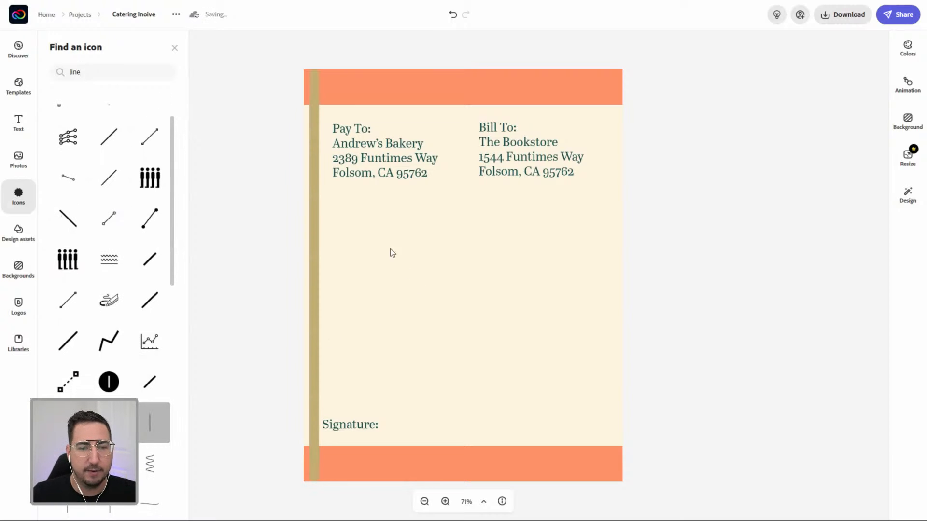
# - Shrink the line, rotate it to horizontal, and place it directly after the "Signature:" label as a signing line
pyautogui.click(315, 106)
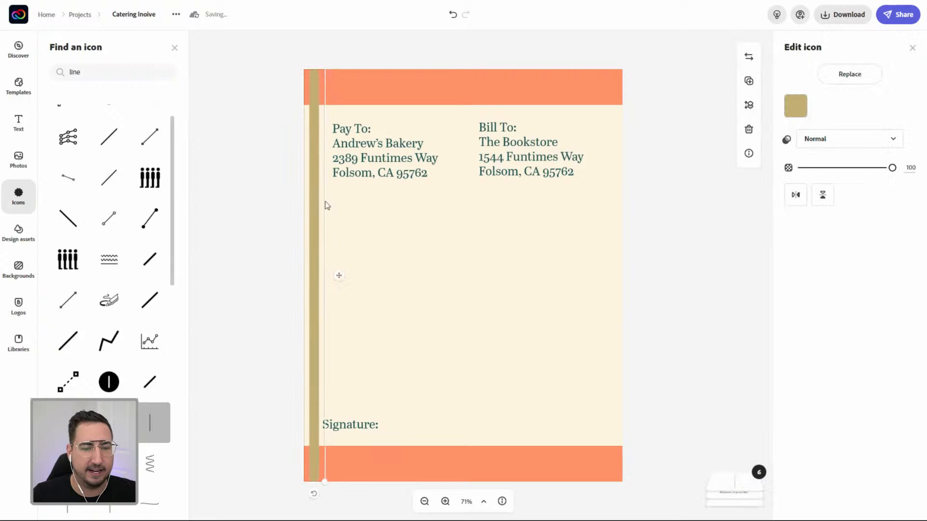
pyautogui.moveTo(322, 481); pyautogui.dragTo(428, 364)
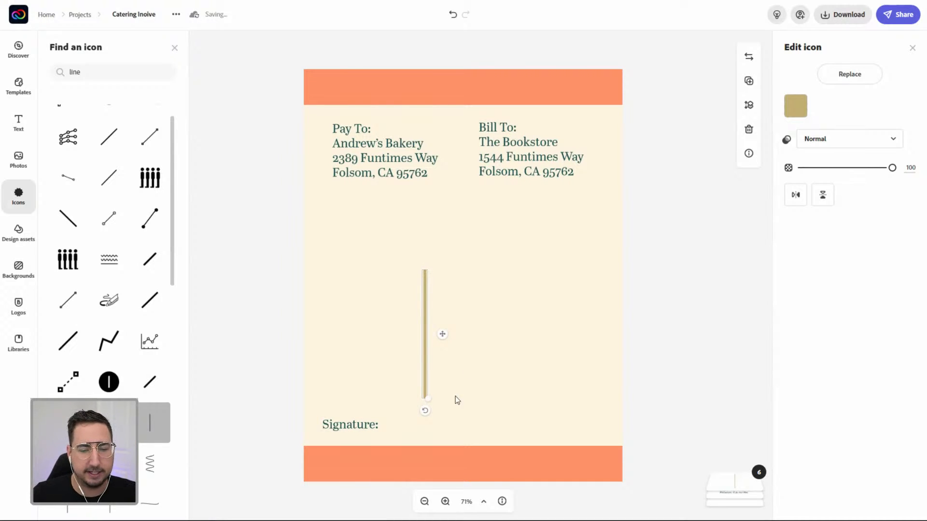
pyautogui.moveTo(427, 414); pyautogui.dragTo(493, 338)
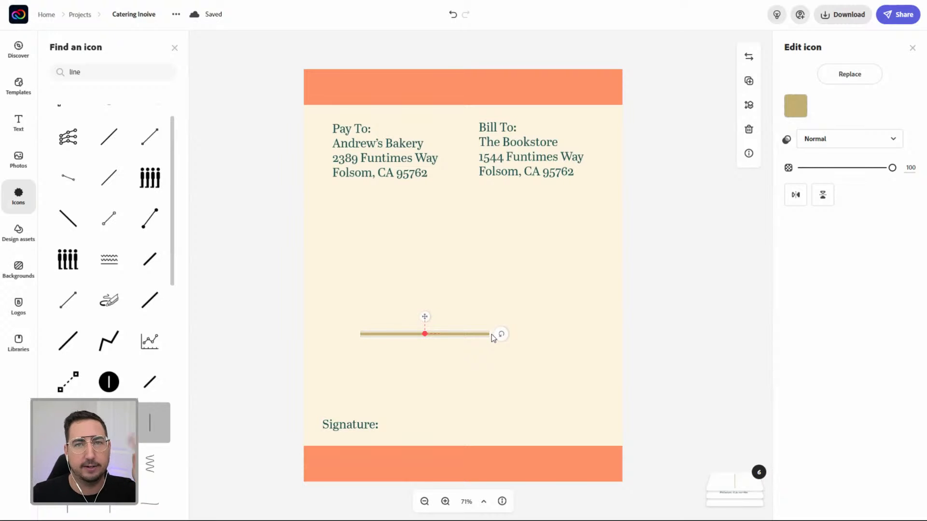
pyautogui.moveTo(493, 338); pyautogui.dragTo(493, 338)
pyautogui.moveTo(432, 333); pyautogui.dragTo(457, 433)
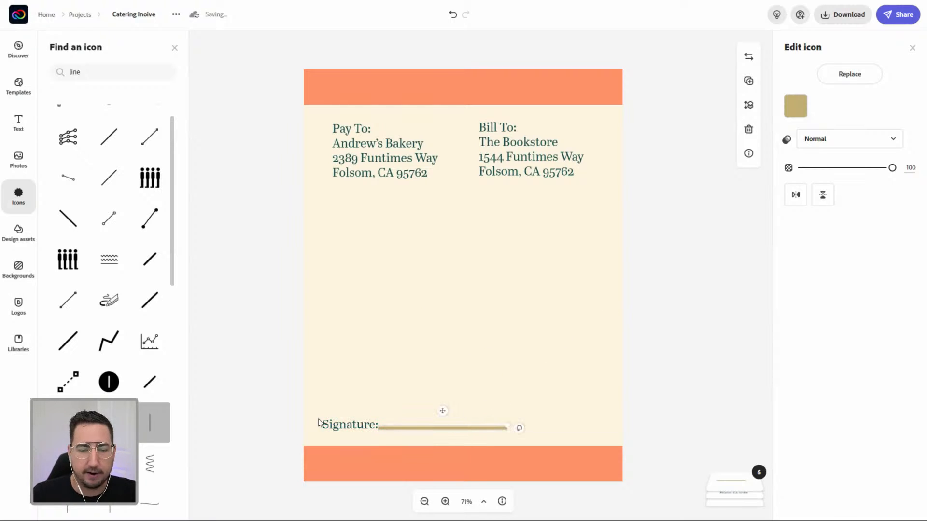
# - Nudge the signing line right to leave a small gap after "Signature:", and slightly up to meet the text baseline
pyautogui.click(445, 502)
pyautogui.click(445, 502)
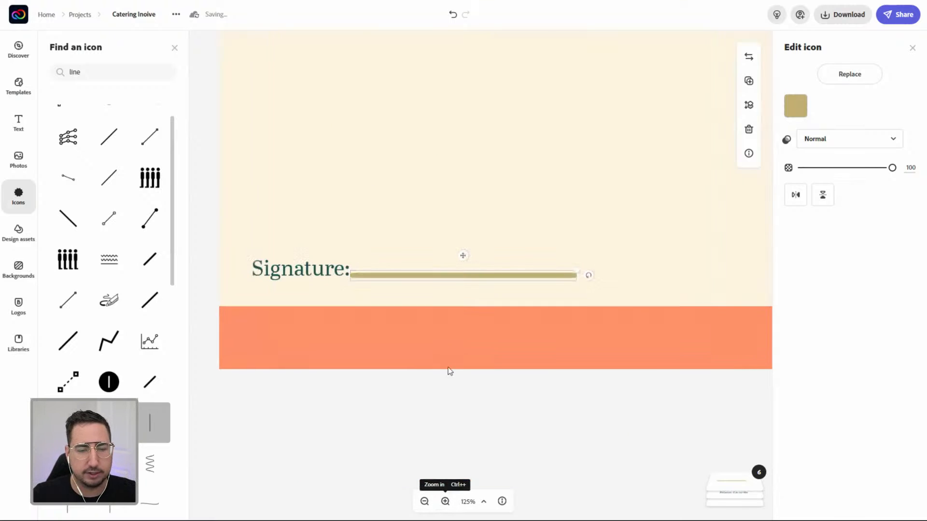
pyautogui.press('Right')
pyautogui.press('Right')
pyautogui.press('Right')
pyautogui.press('Right')
pyautogui.press('Right')
pyautogui.press('Right')
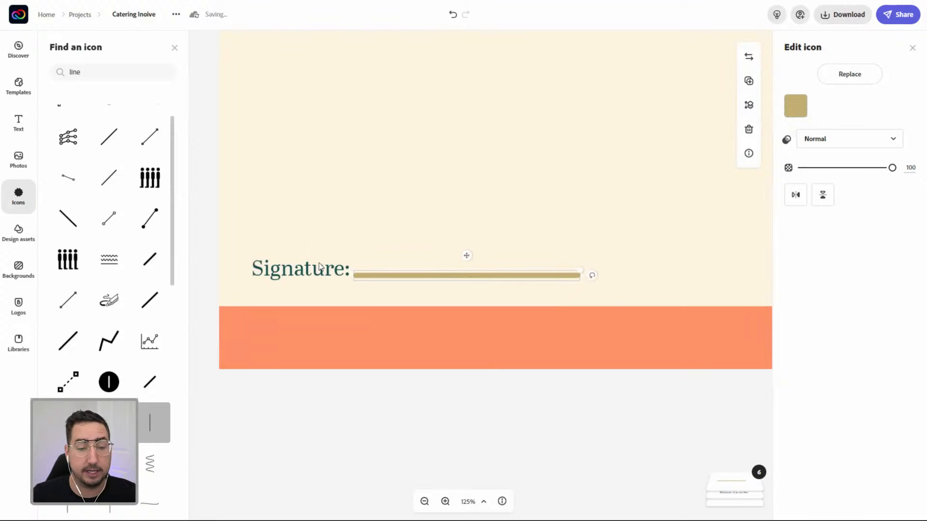
pyautogui.press('Right')
pyautogui.press('Right')
pyautogui.press('Right')
pyautogui.press('Right')
pyautogui.press('Right')
pyautogui.press('Up')
pyautogui.press('Up')
pyautogui.press('Up')
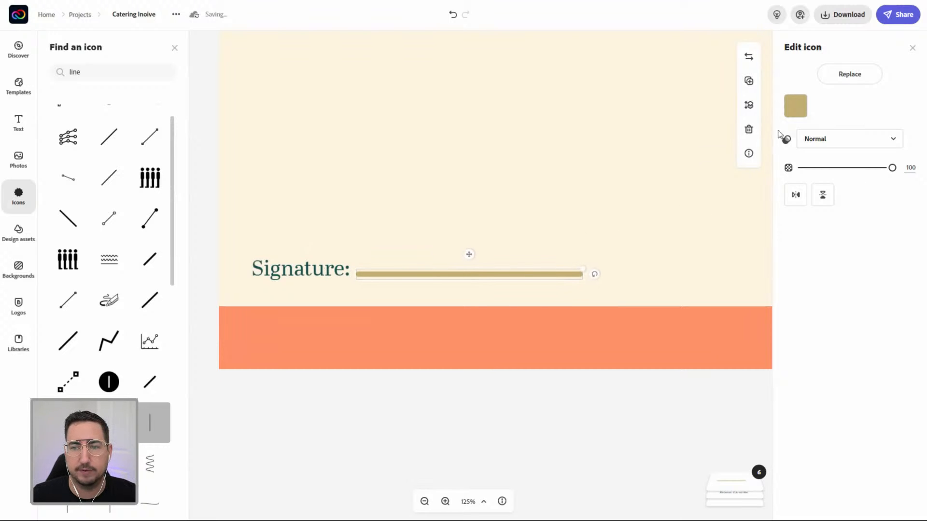
# - Recolor the signing line with the dark teal #174C4F from the current palette
pyautogui.click(796, 105)
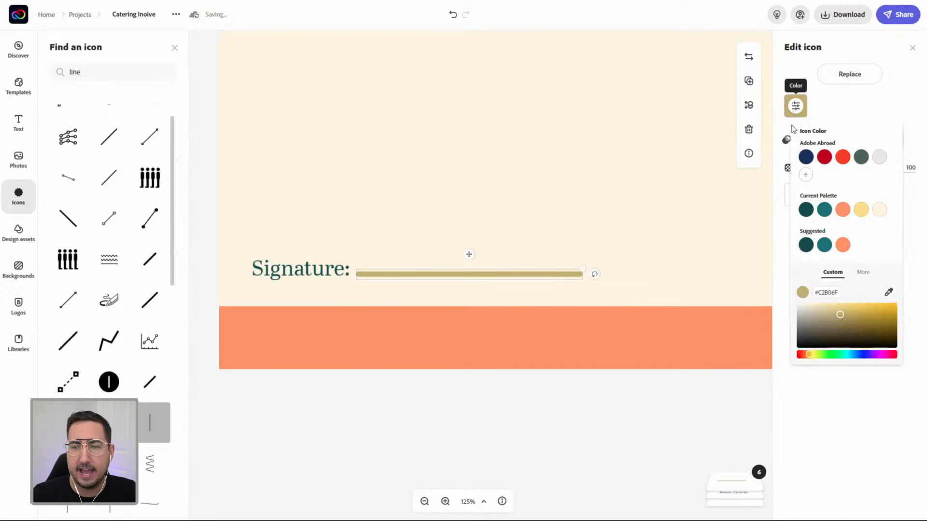
pyautogui.click(805, 210)
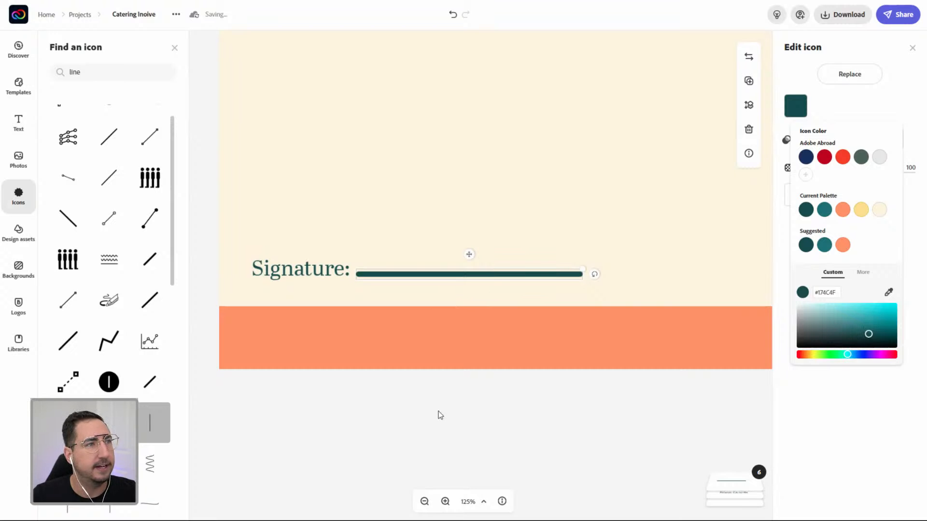
pyautogui.click(486, 280)
# - Search the icons for "rectangle" and add the solid filled wide rectangle to the page
pyautogui.click(424, 502)
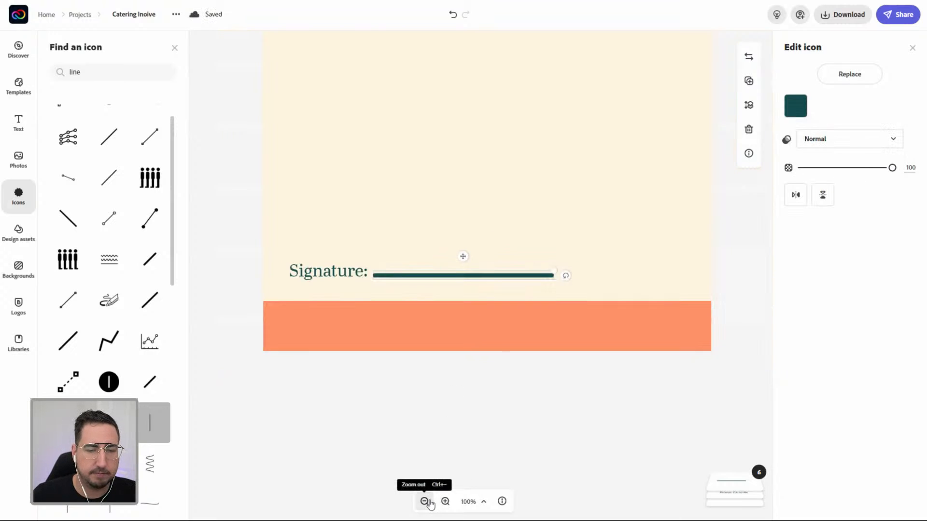
pyautogui.click(424, 502)
pyautogui.moveTo(502, 253); pyautogui.dragTo(456, 289)
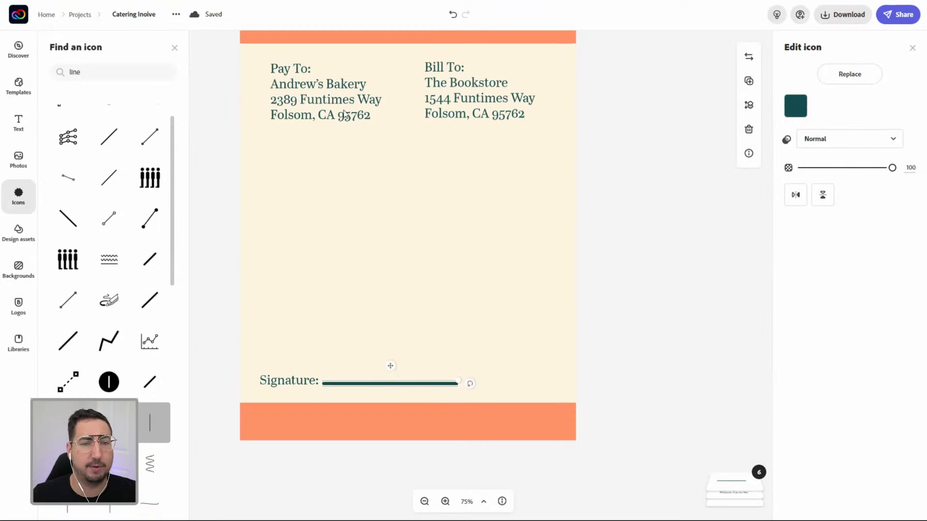
pyautogui.doubleClick(97, 73)
pyautogui.write('l')
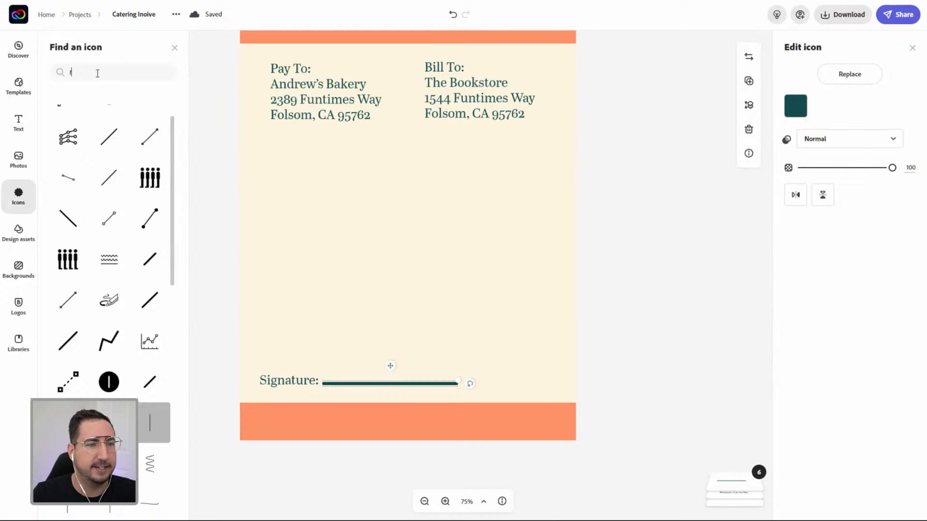
pyautogui.write('ectangle')
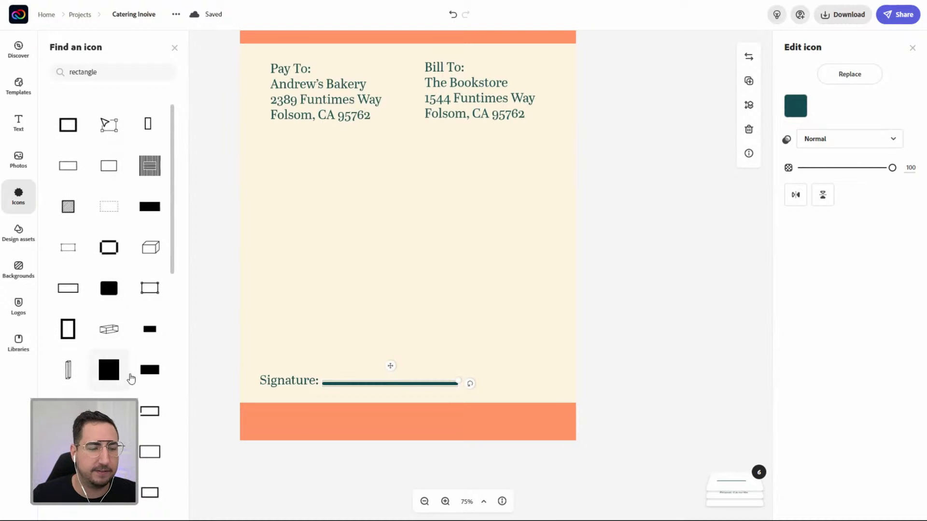
pyautogui.click(161, 371)
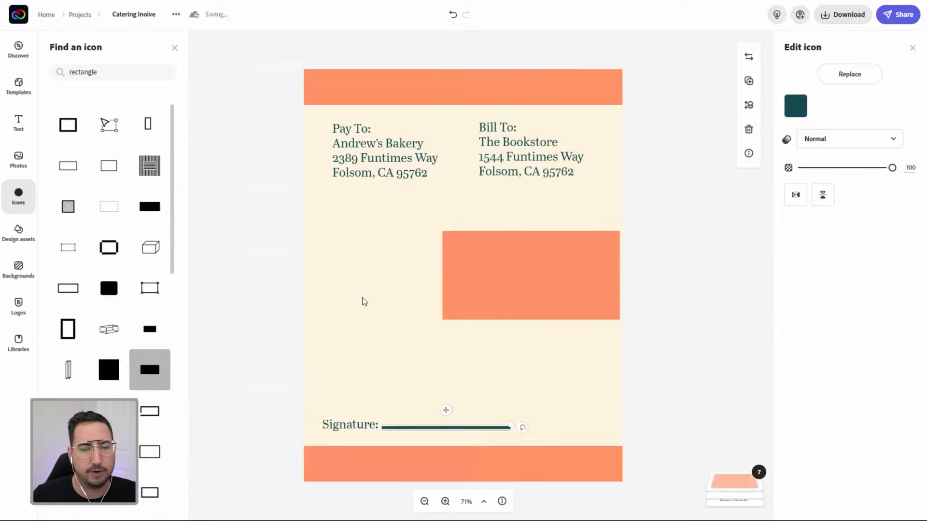
# - Move the rectangle below the Pay To block and reshape it into a thin bar spanning both address blocks
pyautogui.click(504, 300)
pyautogui.moveTo(456, 287); pyautogui.dragTo(389, 251)
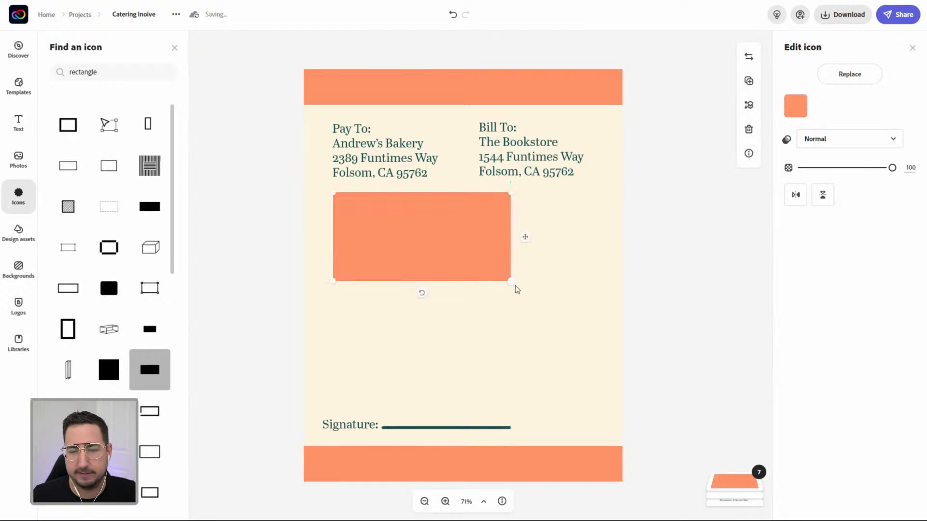
pyautogui.moveTo(512, 280); pyautogui.dragTo(587, 208)
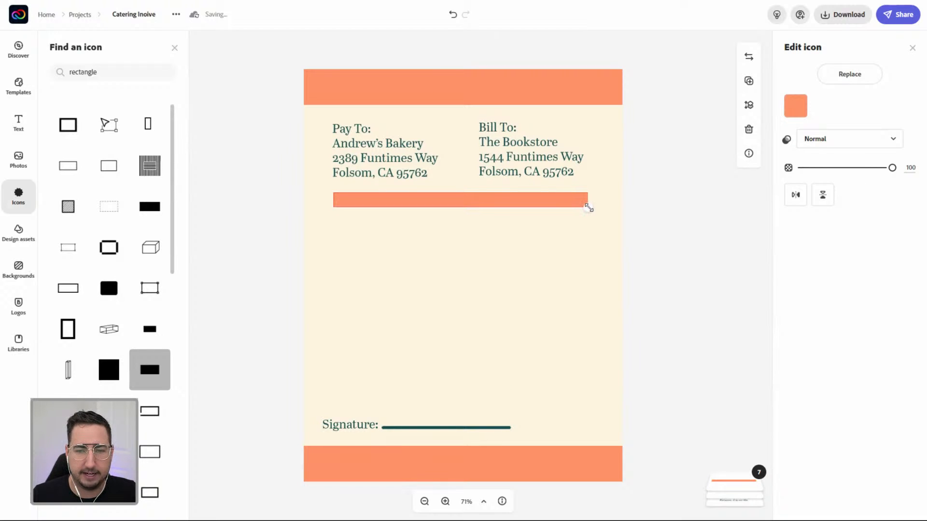
pyautogui.click(675, 235)
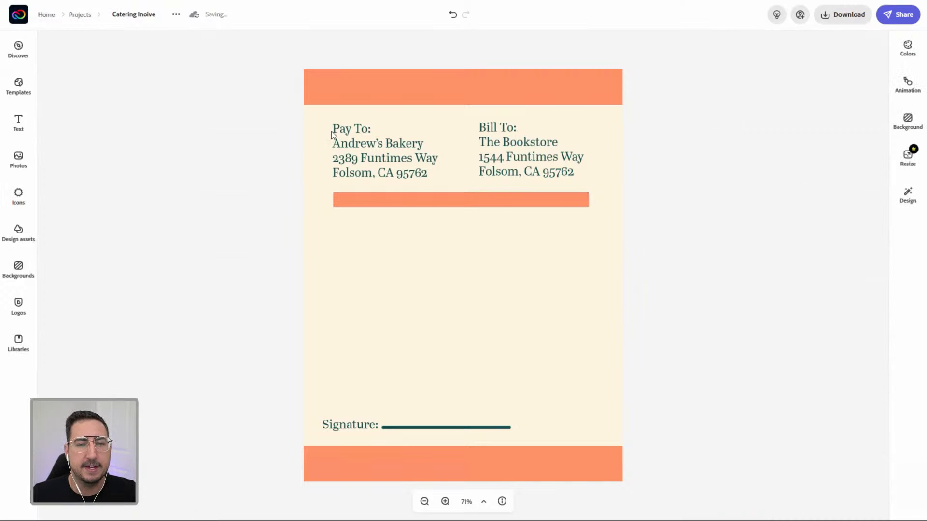
# - Duplicate the Pay To text block and place the copy over the coral bar beneath the addresses
pyautogui.click(357, 163)
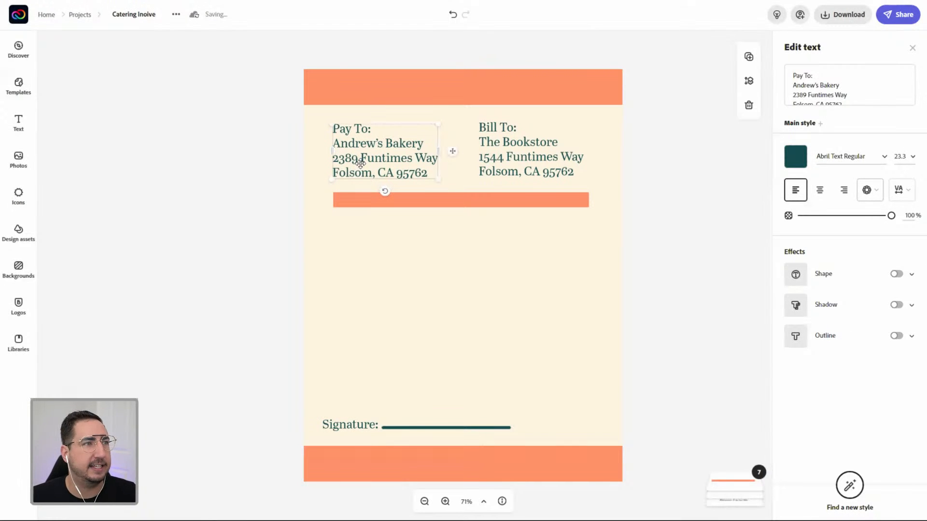
pyautogui.click(749, 57)
pyautogui.moveTo(401, 178); pyautogui.dragTo(398, 224)
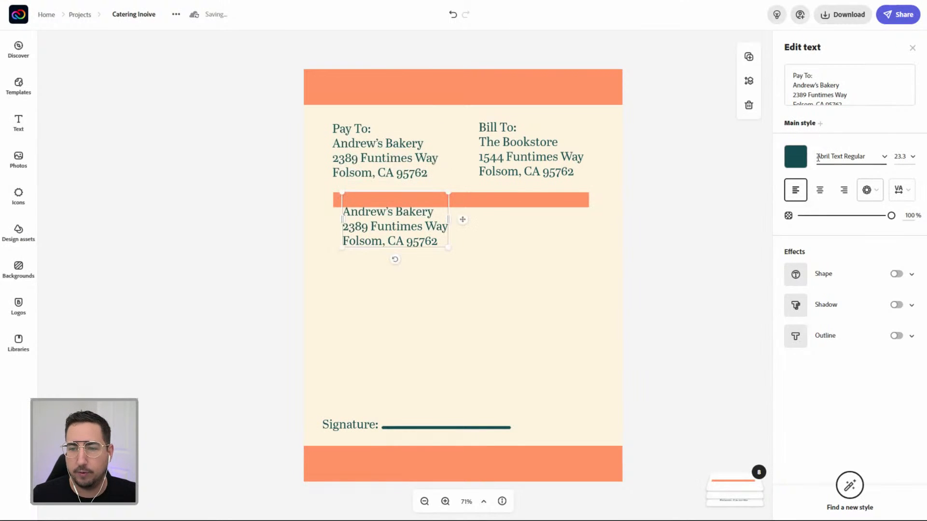
# - Recolor the duplicated text block white (#FFFFFF) and raise it to the top of the layer stack
pyautogui.click(796, 156)
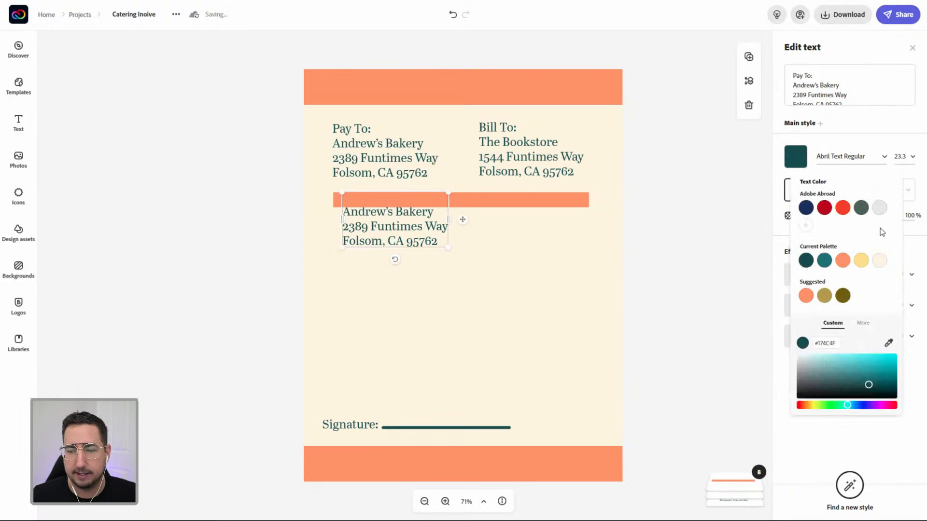
pyautogui.moveTo(803, 358); pyautogui.dragTo(792, 351)
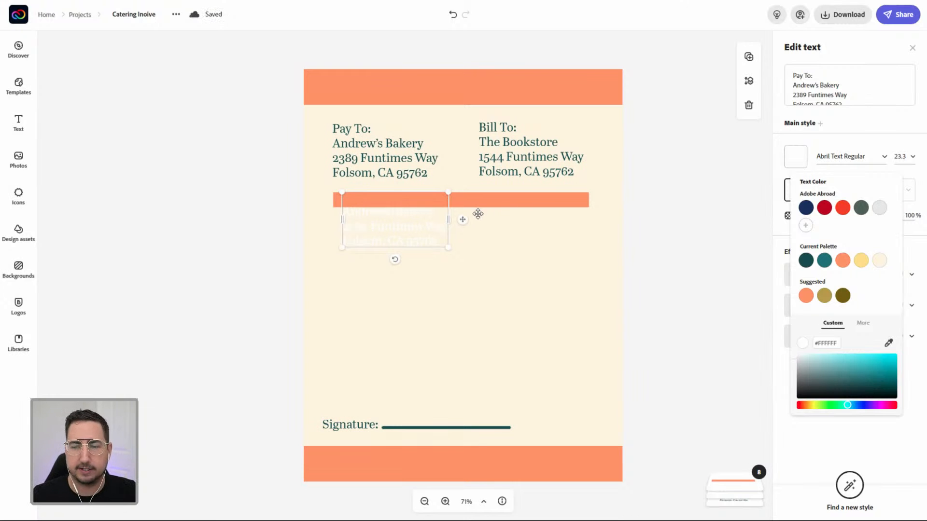
pyautogui.click(729, 476)
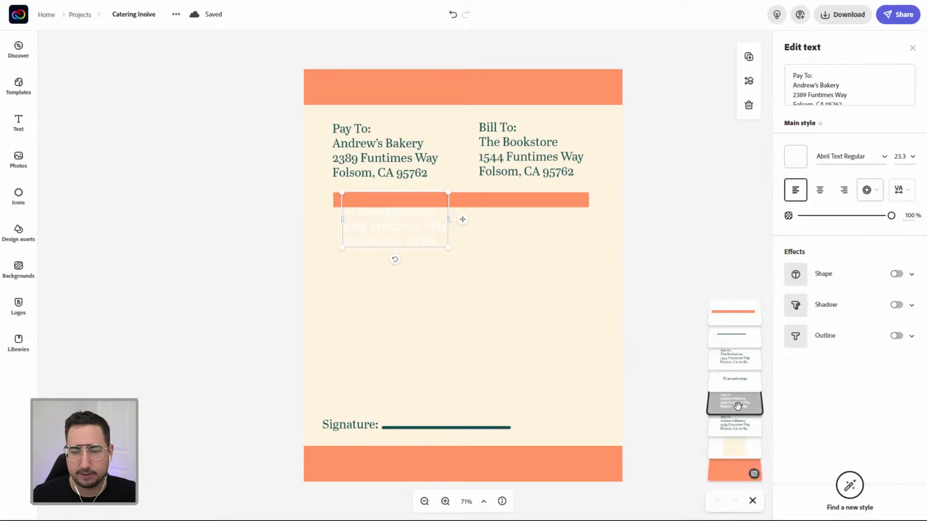
pyautogui.moveTo(734, 405); pyautogui.dragTo(736, 309)
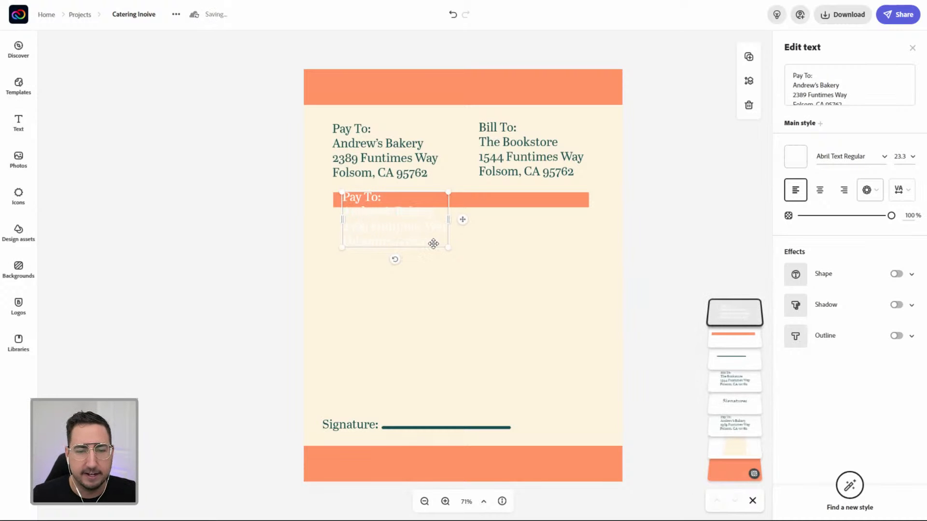
# - Shrink the white text block to size 15.2 and replace its text with "Quantity"
pyautogui.moveTo(446, 247); pyautogui.dragTo(414, 231)
pyautogui.click(828, 86)
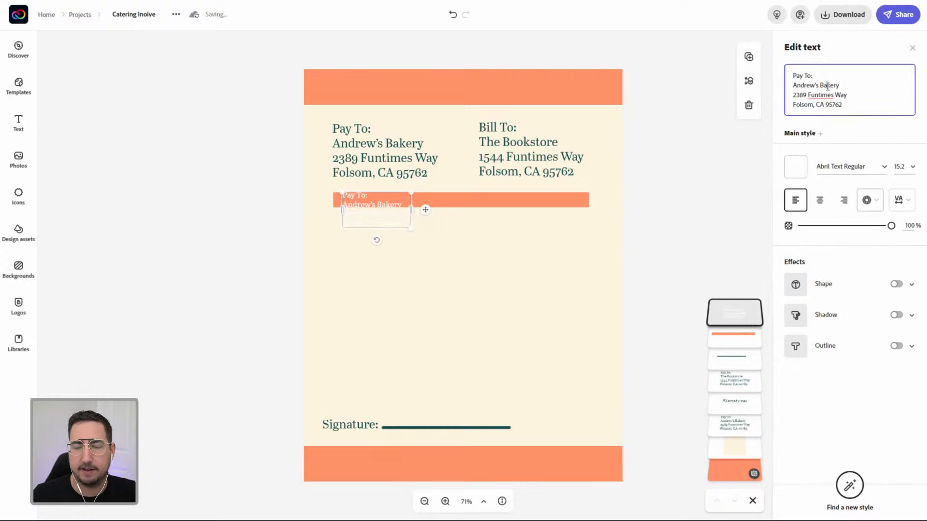
pyautogui.hotkey('ctrl', 'a')
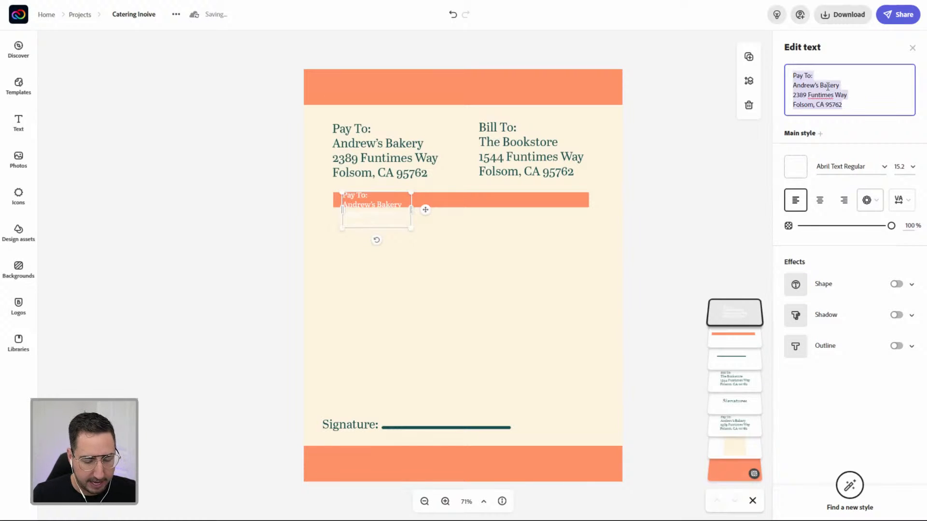
pyautogui.write('Quantity')
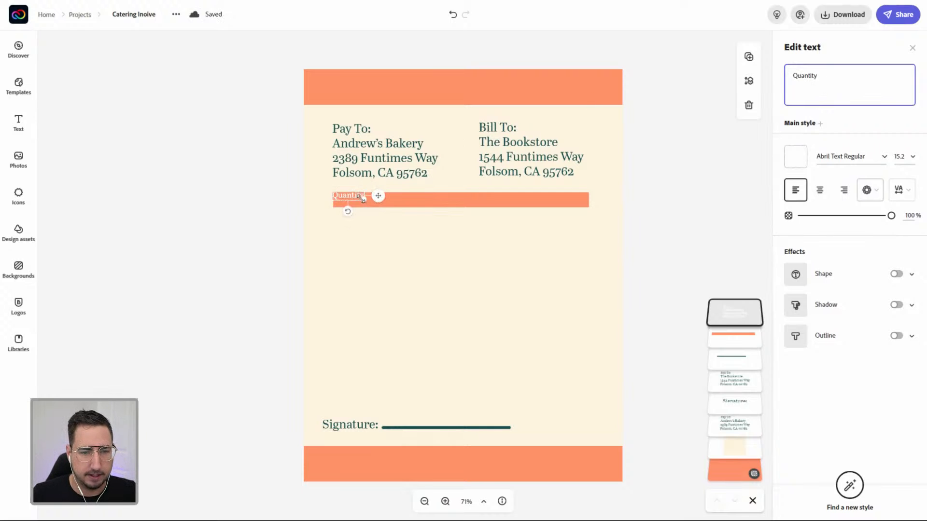
# - Place the Quantity label inside the left end of the header bar, centered vertically in it
pyautogui.click(445, 502)
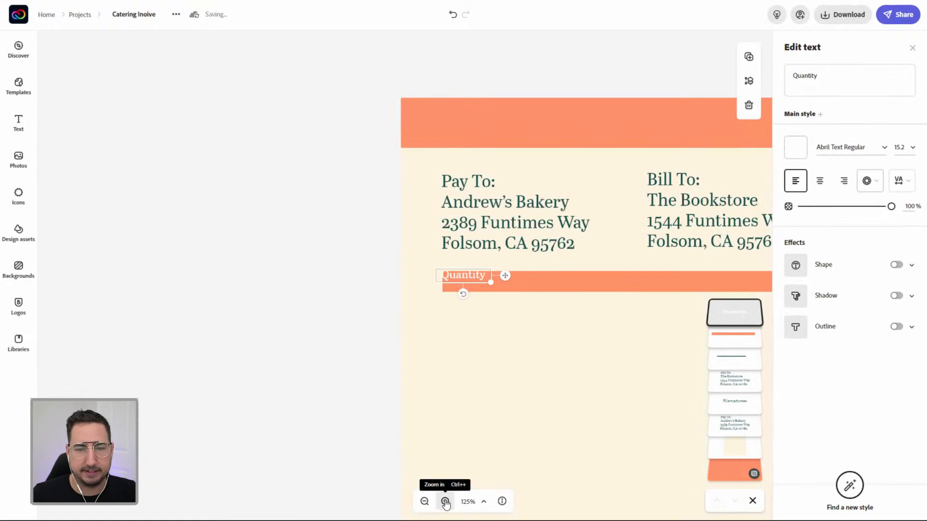
pyautogui.click(445, 502)
pyautogui.moveTo(472, 273); pyautogui.dragTo(485, 285)
pyautogui.click(485, 280)
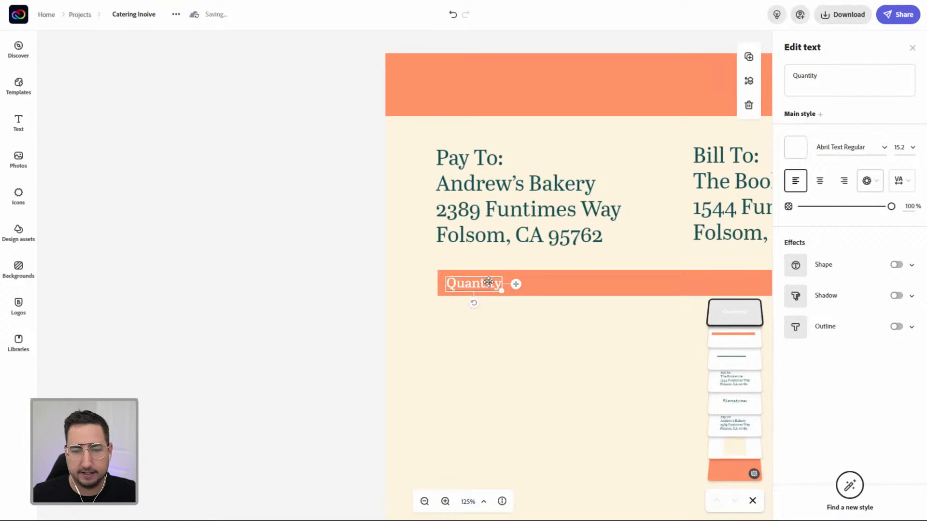
pyautogui.press('Up')
pyautogui.press('Up')
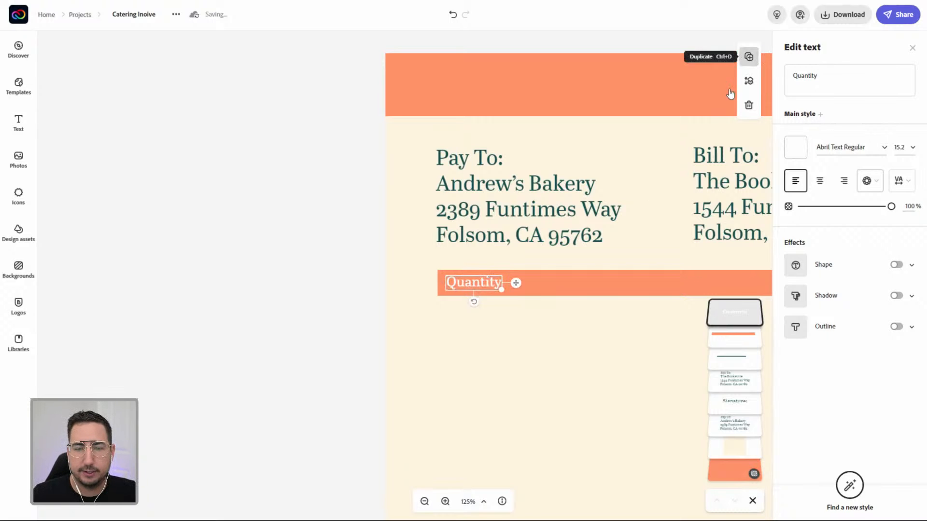
# - Duplicate the Quantity label, place the copy further right on the header bar and change its text to "Product"
pyautogui.click(748, 57)
pyautogui.moveTo(517, 288); pyautogui.dragTo(606, 279)
pyautogui.doubleClick(801, 77)
pyautogui.write('Product')
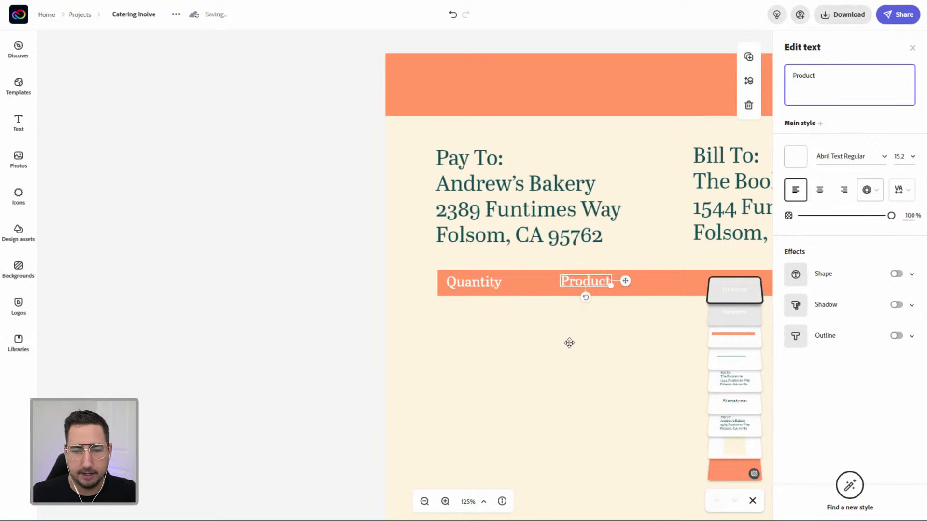
pyautogui.click(576, 341)
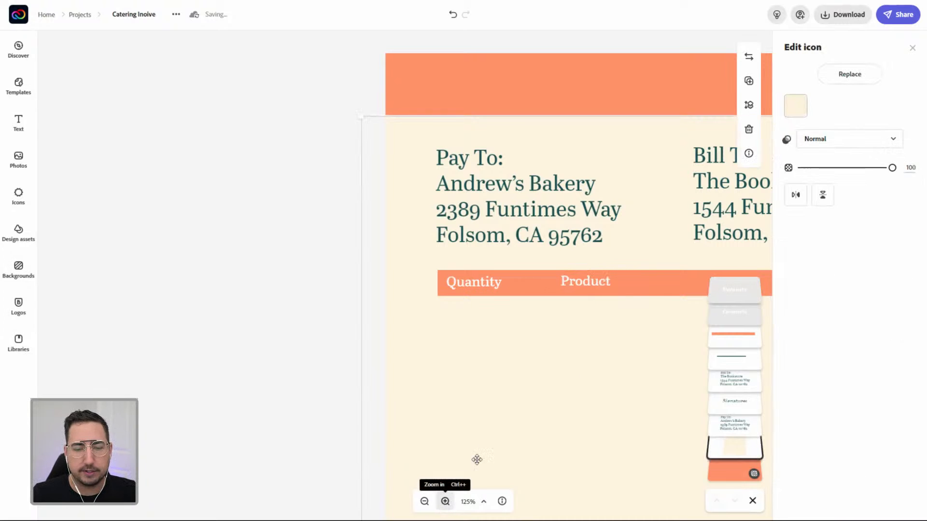
pyautogui.hscroll(6, 353, 344)
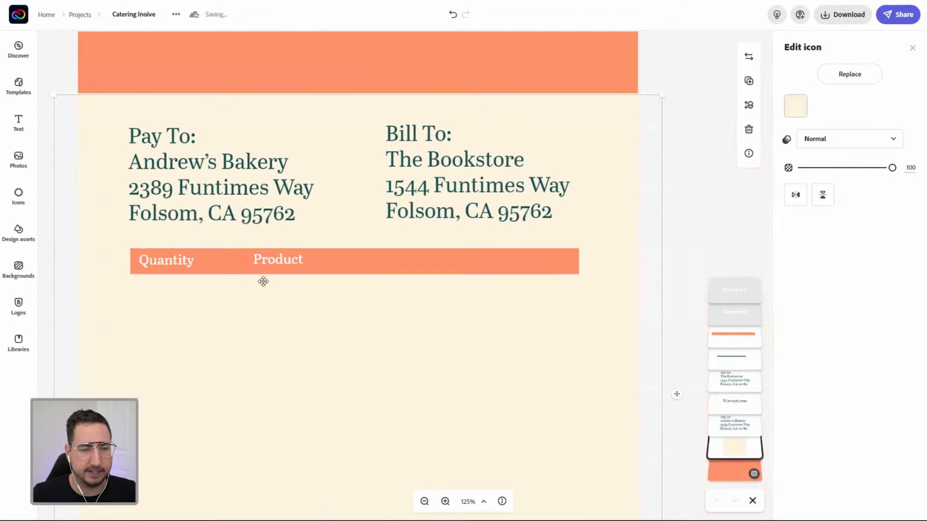
pyautogui.click(280, 261)
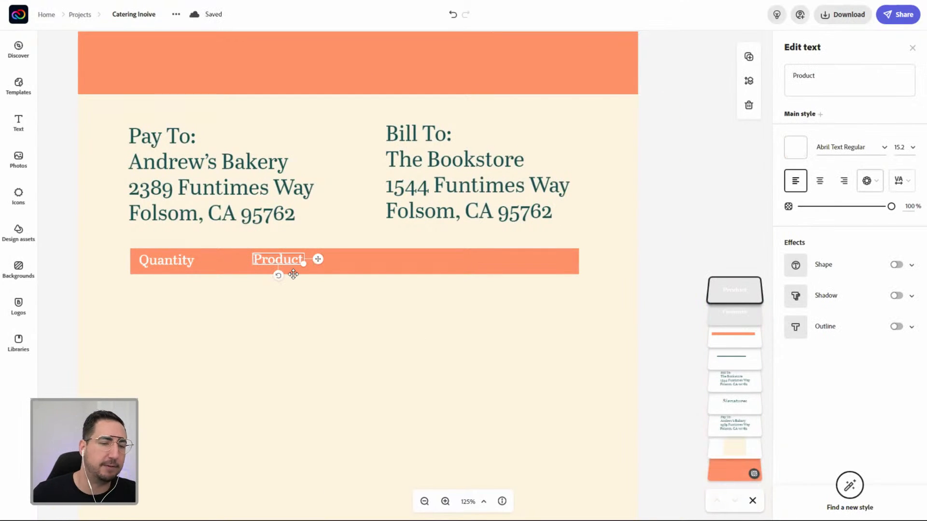
pyautogui.moveTo(289, 261); pyautogui.dragTo(539, 260)
pyautogui.hotkey('ctrl', 'z')
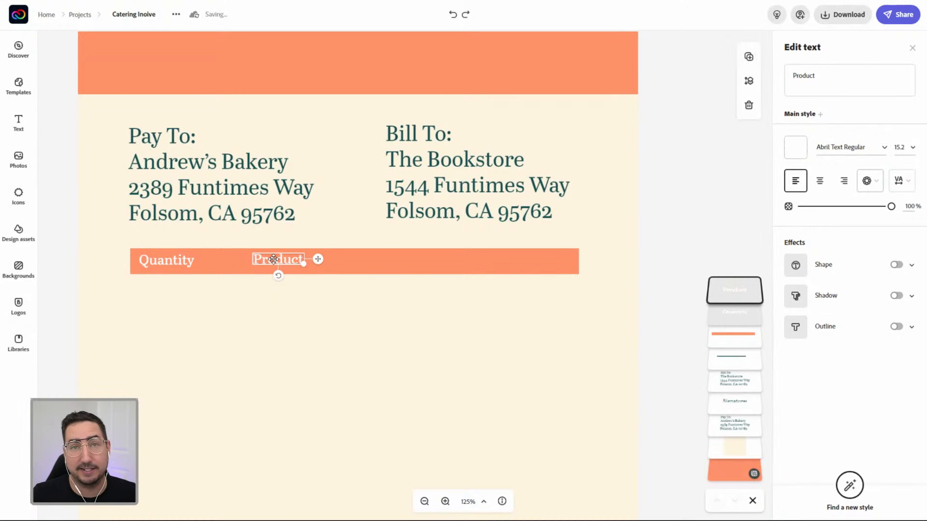
# - Create a "Price" label at the header bar's right end from a copy of Product, and shift Product slightly right and down
pyautogui.click(749, 58)
pyautogui.moveTo(303, 273); pyautogui.dragTo(548, 262)
pyautogui.doubleClick(552, 258)
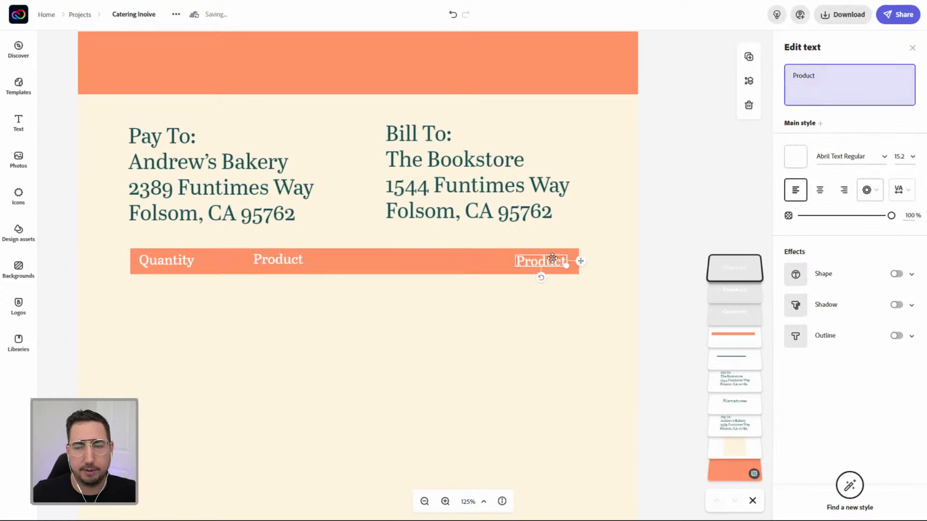
pyautogui.write('Price')
pyautogui.press('Return')
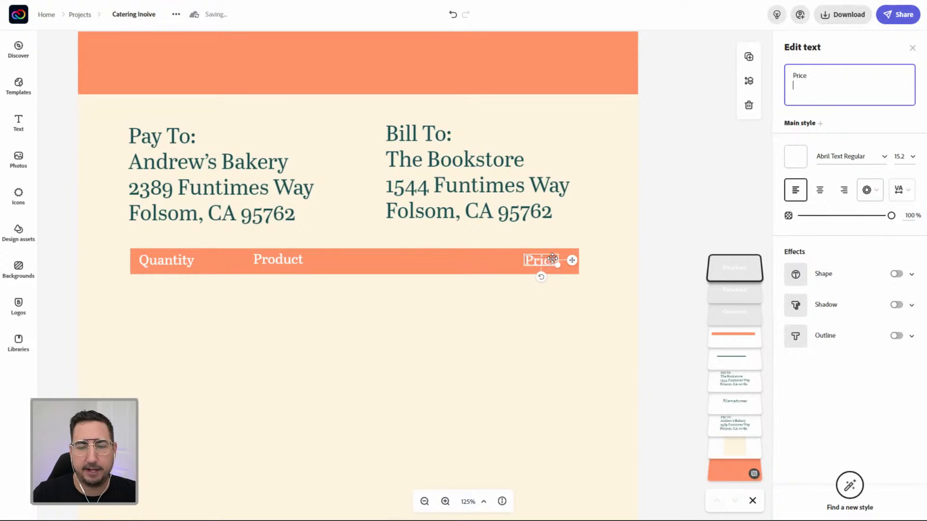
pyautogui.moveTo(288, 259); pyautogui.dragTo(297, 264)
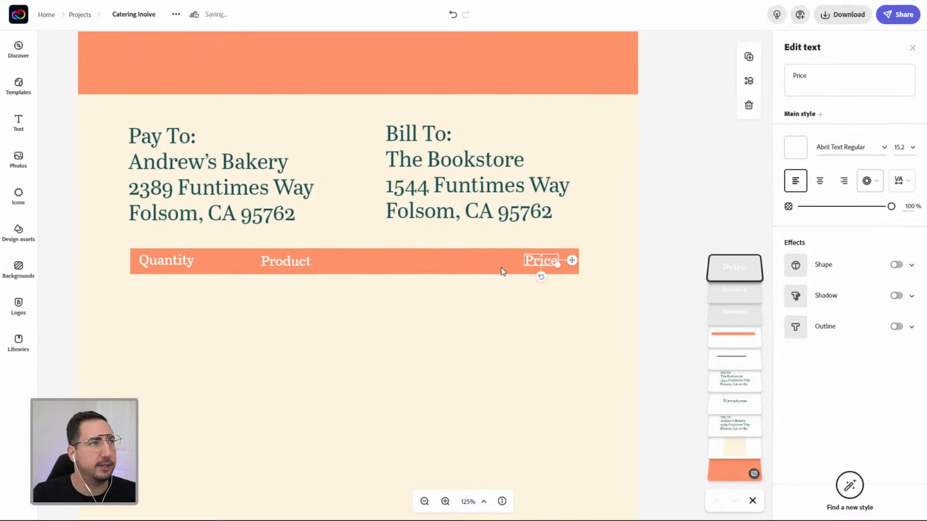
# - Duplicate the header bar, place the copy a short gap below it and set the copy's opacity to 10
pyautogui.click(355, 261)
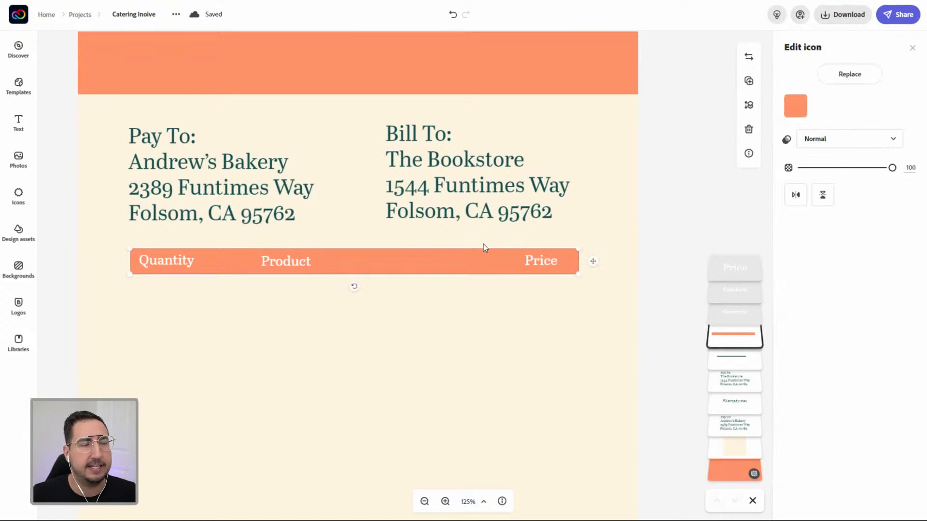
pyautogui.click(747, 82)
pyautogui.moveTo(488, 287); pyautogui.dragTo(475, 317)
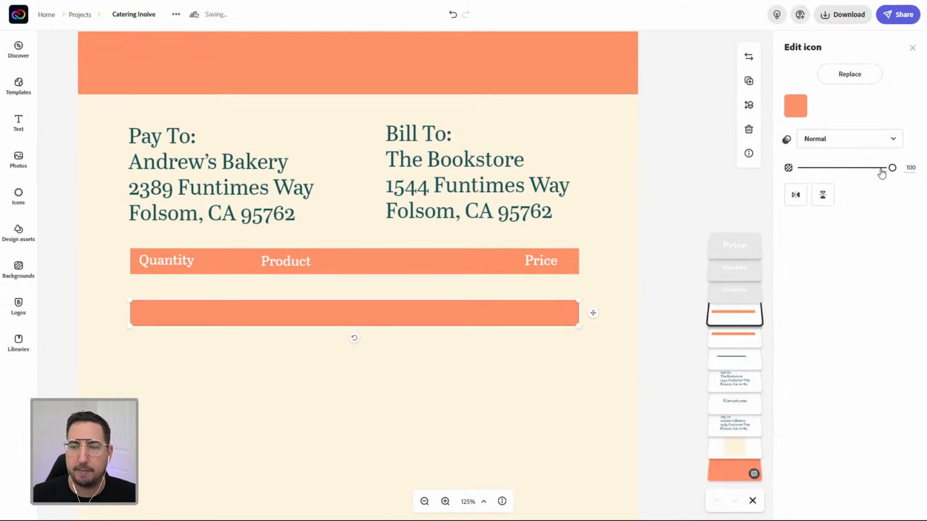
pyautogui.moveTo(891, 169); pyautogui.dragTo(806, 172)
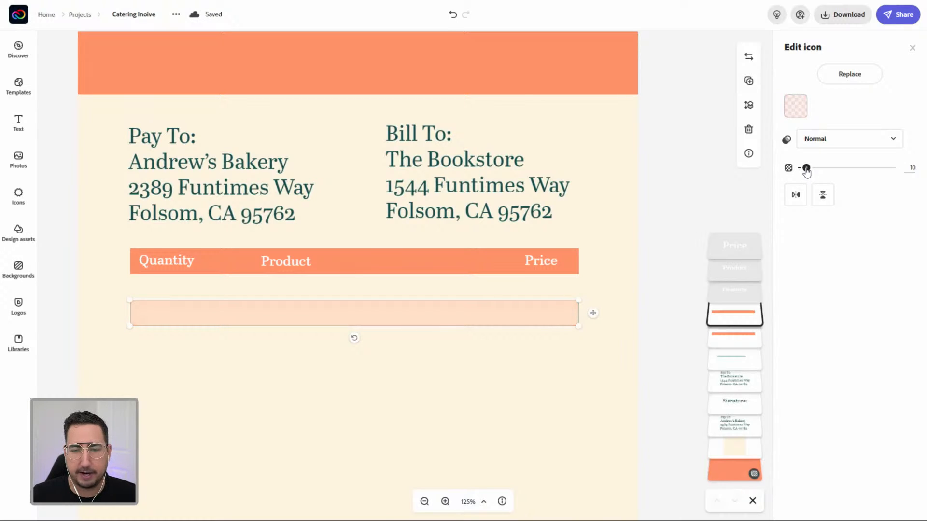
pyautogui.click(667, 192)
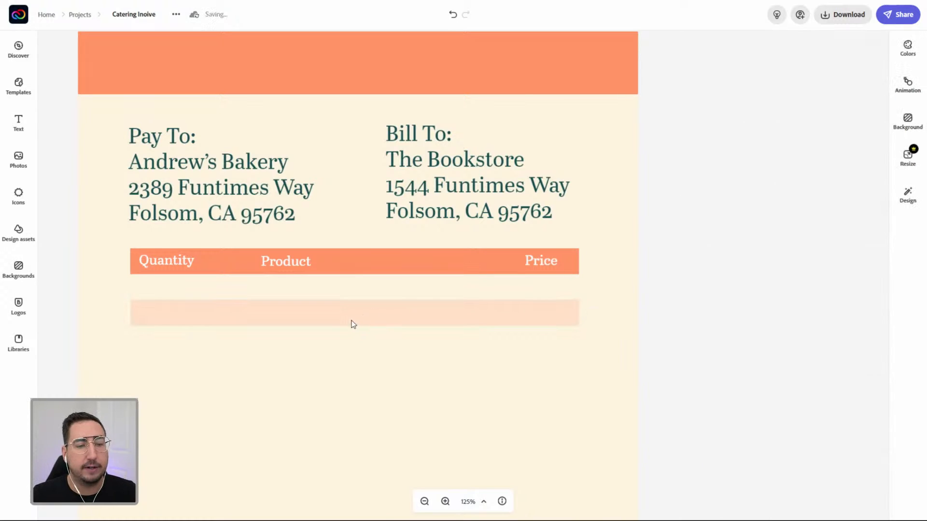
# - Duplicate the Quantity label onto the pale bar directly below the original and recolor the copy coral #FF9666
pyautogui.click(175, 263)
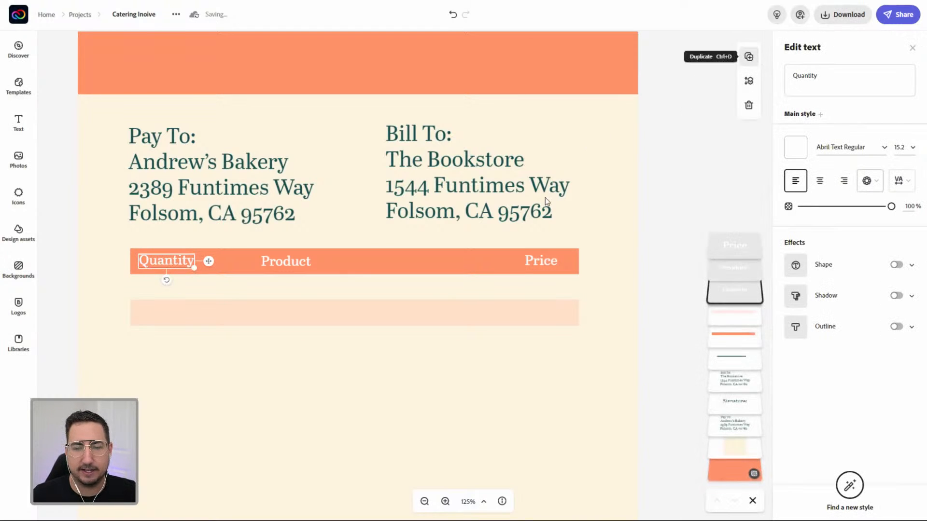
pyautogui.click(749, 57)
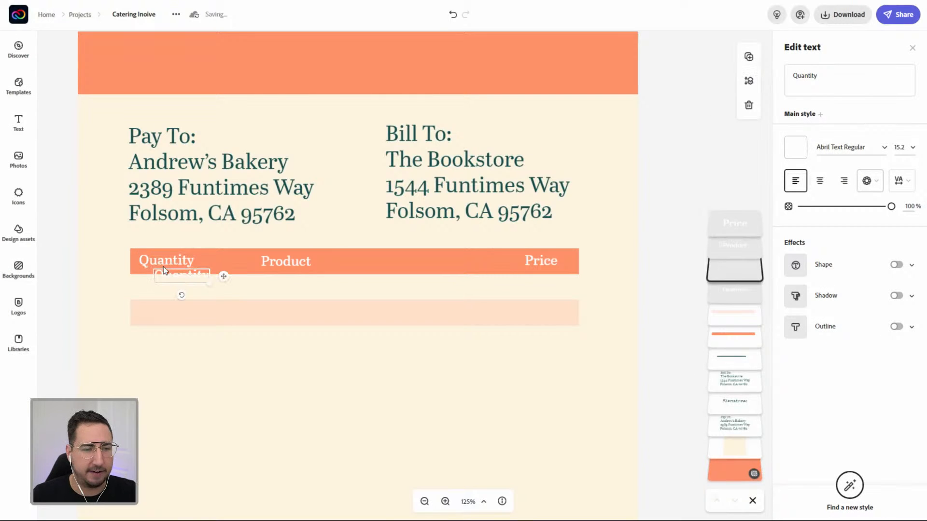
pyautogui.moveTo(172, 274); pyautogui.dragTo(157, 316)
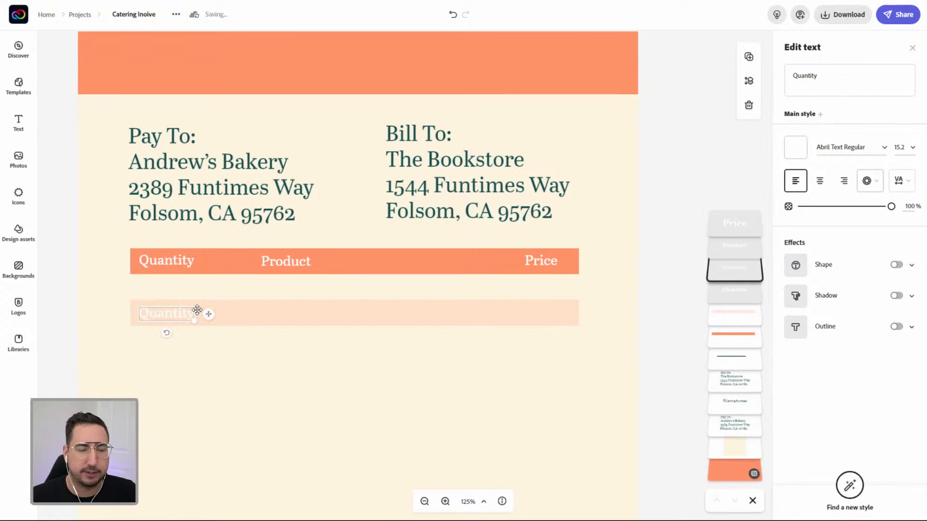
pyautogui.click(794, 149)
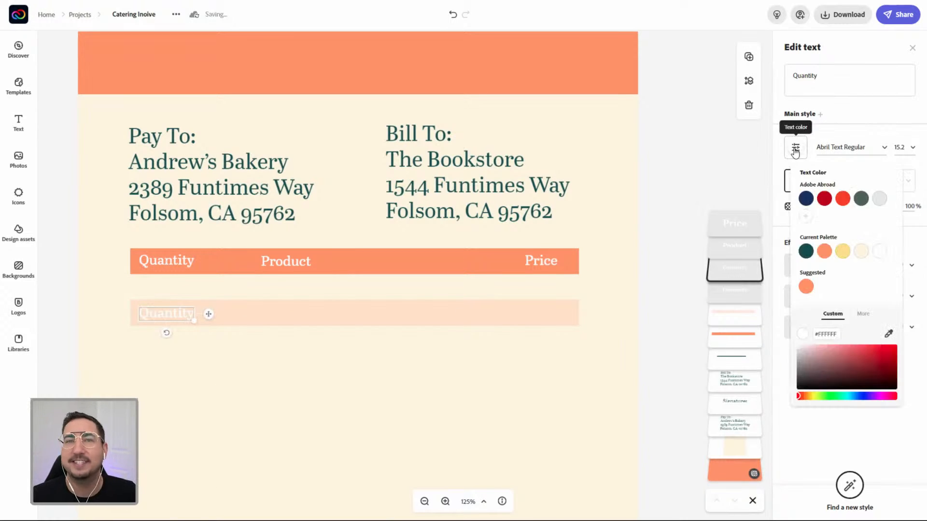
pyautogui.click(805, 252)
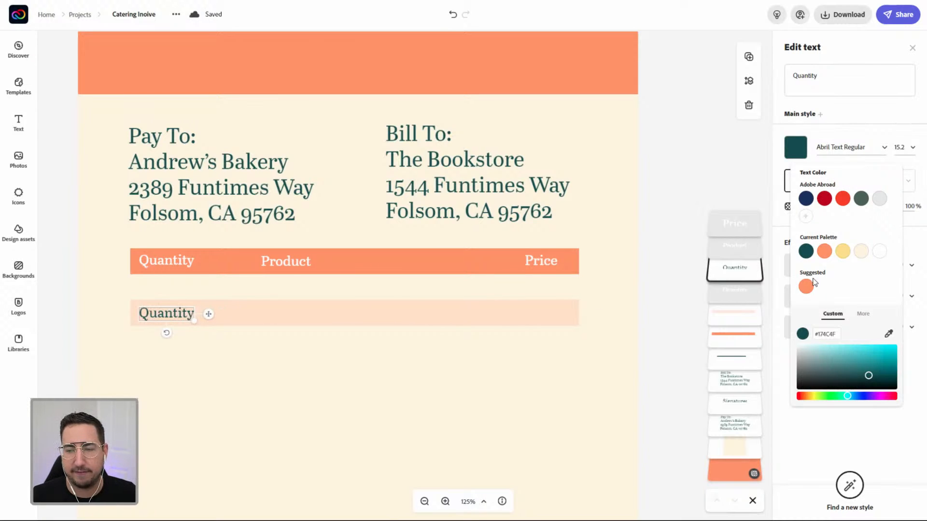
pyautogui.click(824, 252)
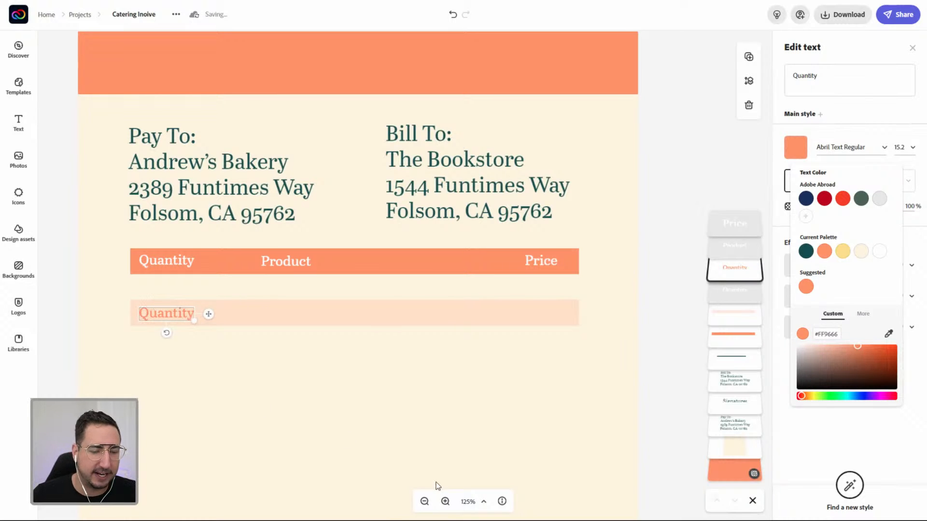
# - Sample the header bar's coral with the eyedropper as the text color of the lower Quantity label
pyautogui.click(445, 502)
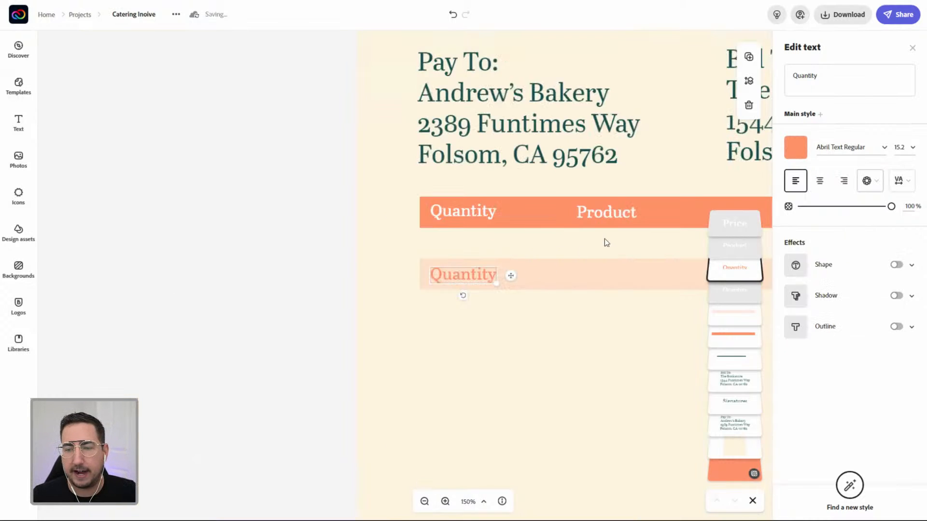
pyautogui.click(797, 149)
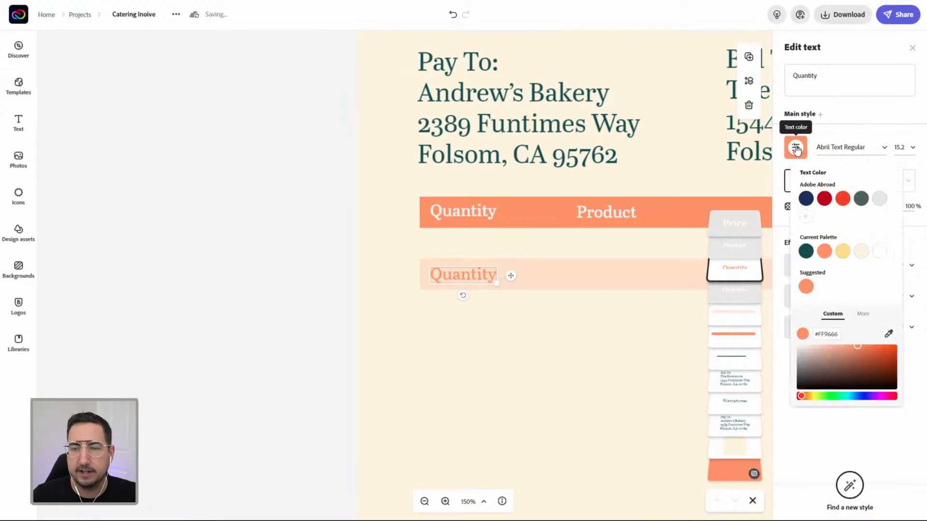
pyautogui.click(888, 333)
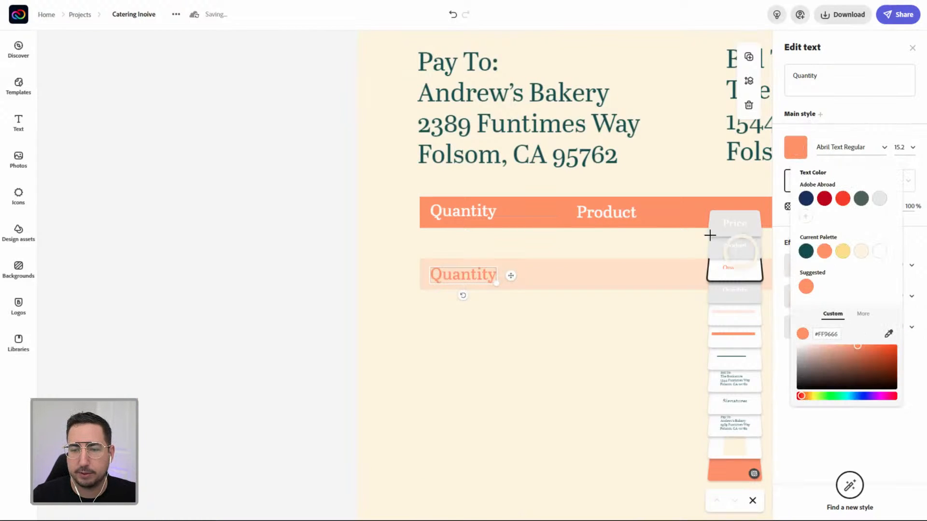
pyautogui.click(668, 212)
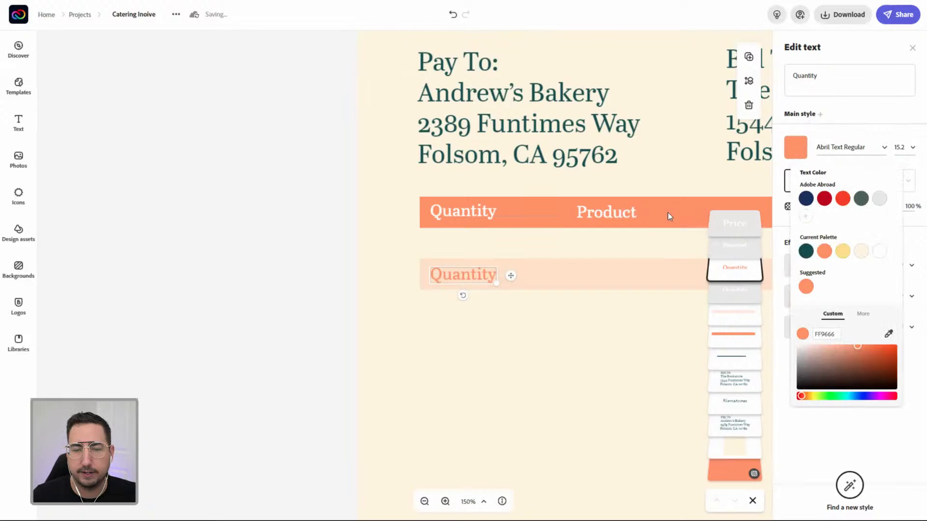
pyautogui.click(358, 285)
pyautogui.moveTo(590, 329); pyautogui.dragTo(288, 250)
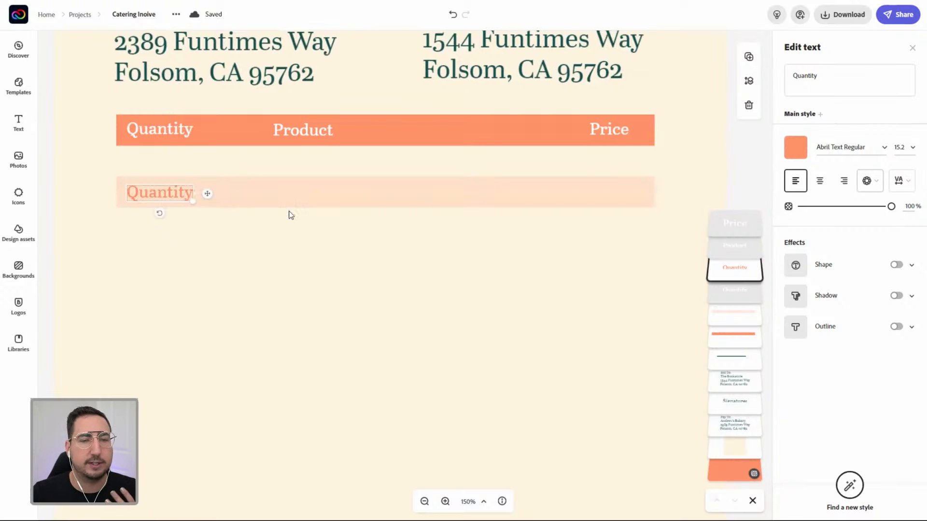
# - Change the label on the pale bar to 200, center its alignment and place it beneath the Quantity header
pyautogui.doubleClick(172, 193)
pyautogui.write('200')
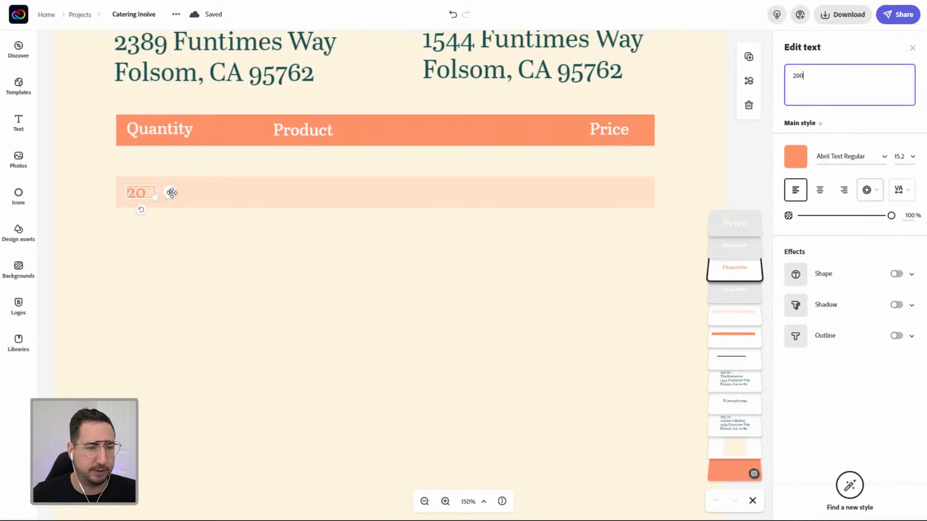
pyautogui.click(197, 228)
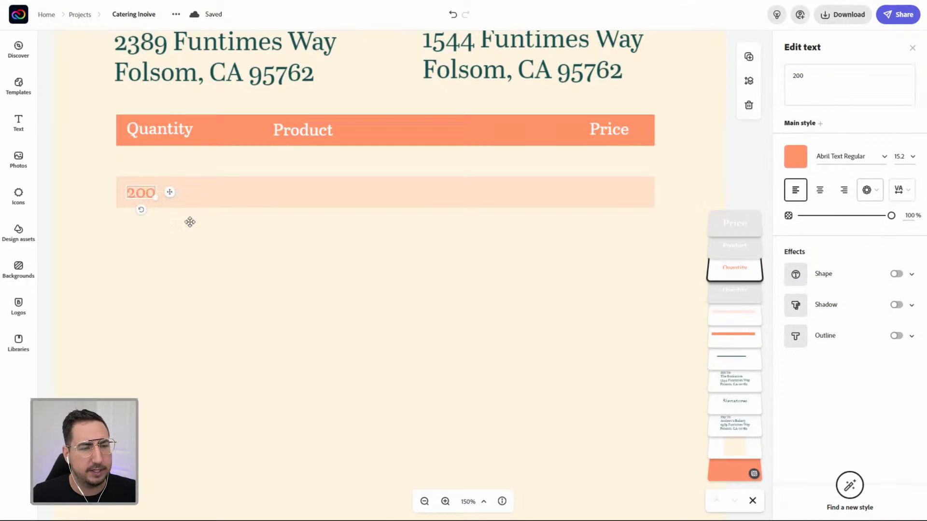
pyautogui.moveTo(156, 196); pyautogui.dragTo(156, 196)
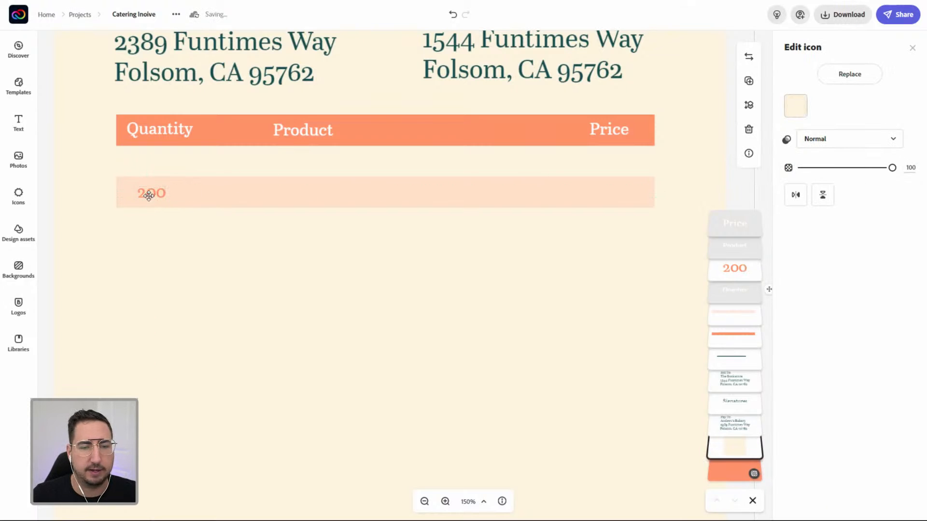
pyautogui.click(149, 195)
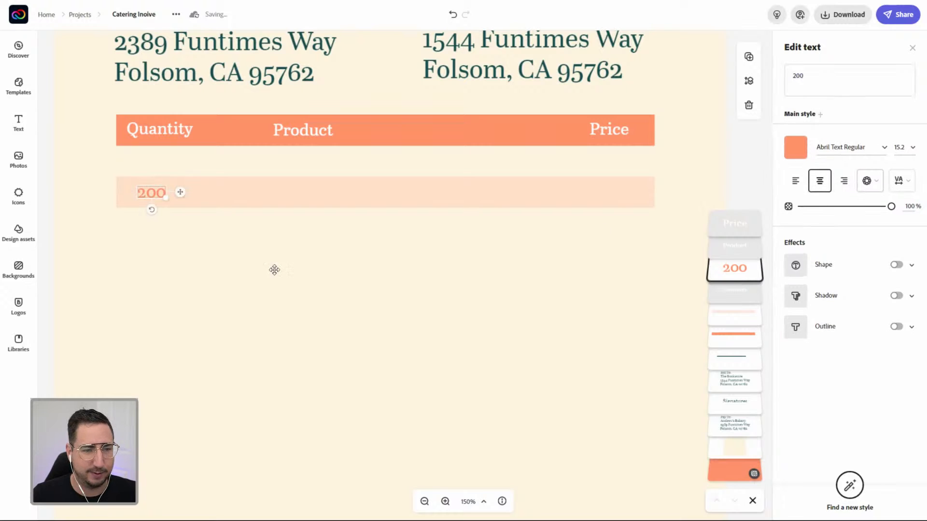
pyautogui.click(198, 232)
# - Duplicate the 200 label beneath the Product header, left-align the copy and change its text to "Croisant"
pyautogui.click(147, 193)
pyautogui.click(748, 58)
pyautogui.moveTo(169, 211); pyautogui.dragTo(286, 192)
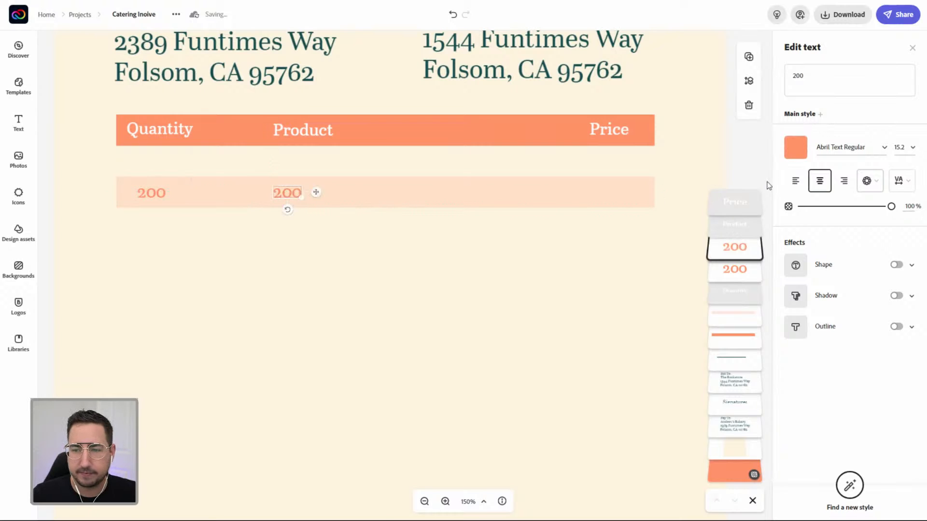
pyautogui.click(796, 180)
pyautogui.click(798, 76)
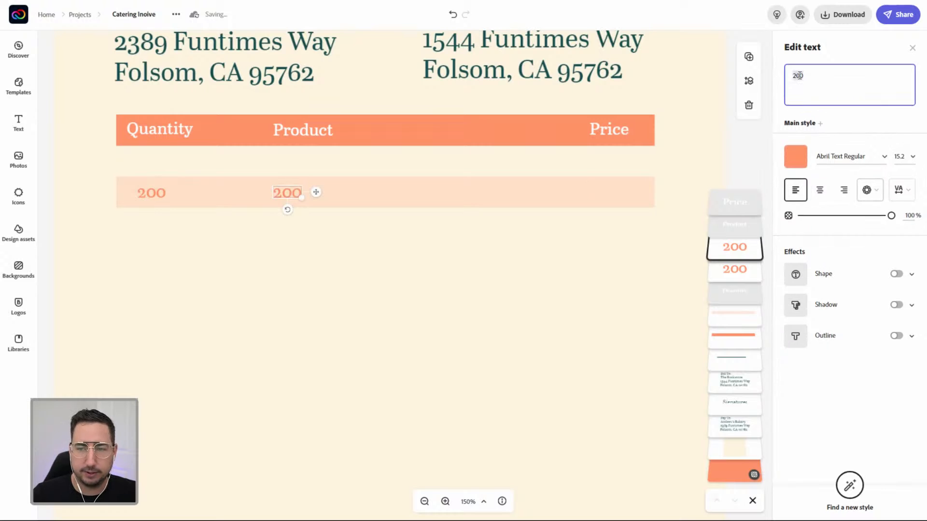
pyautogui.write('Crois')
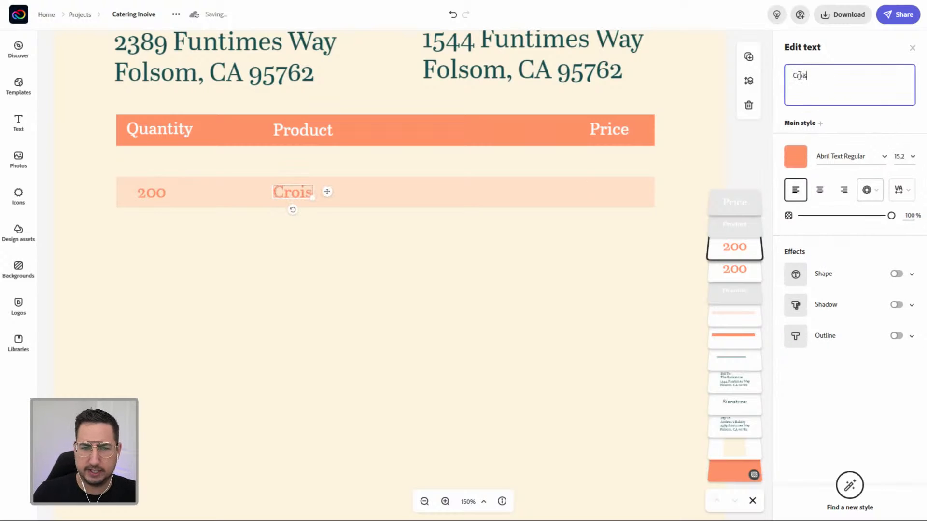
pyautogui.write('ant')
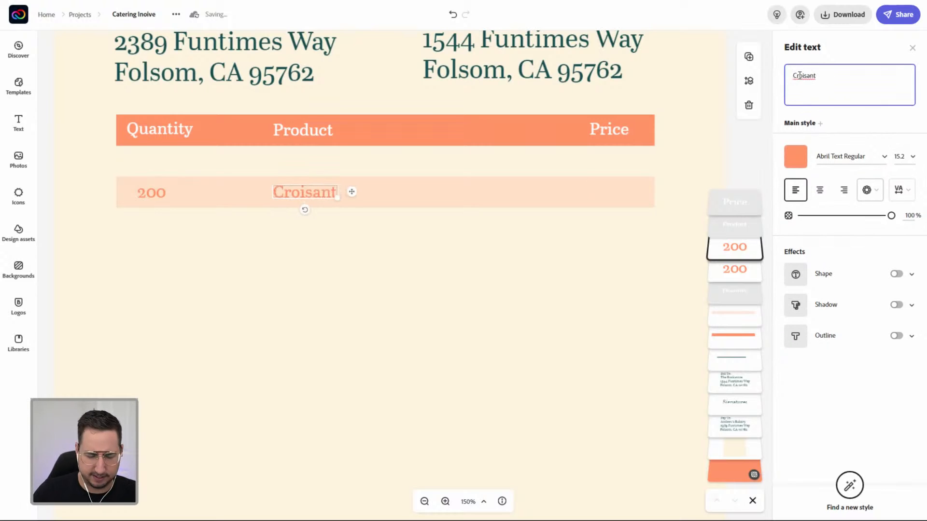
pyautogui.click(385, 284)
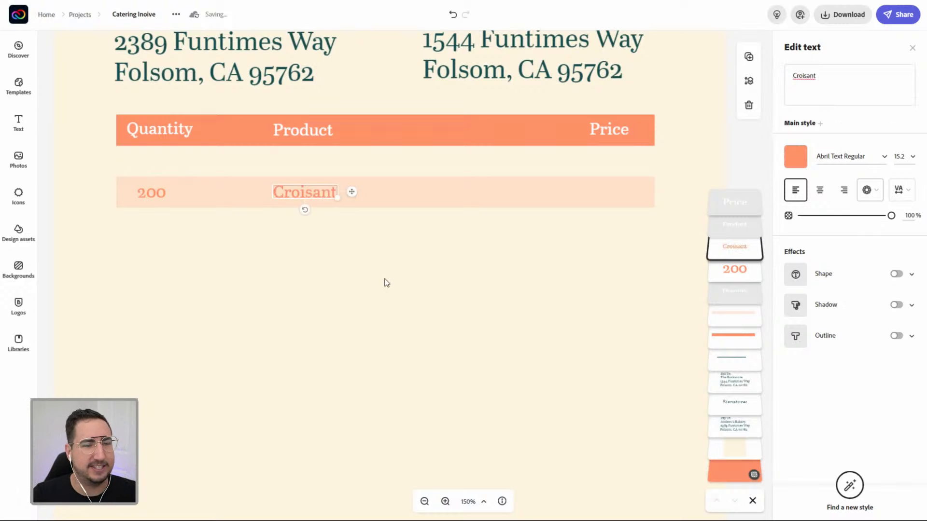
# - Duplicate the Croisant label, change the copy's text to $200 and line it up left-aligned beneath the Price header
pyautogui.click(323, 200)
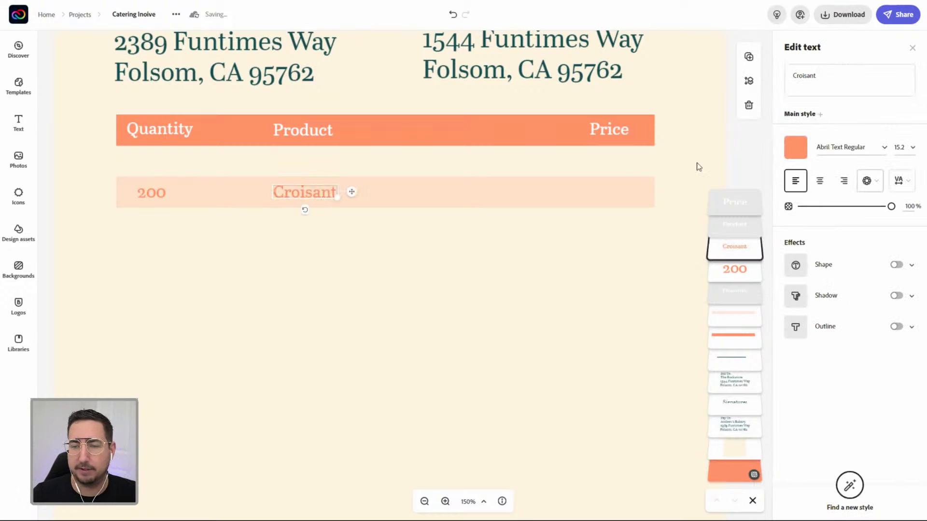
pyautogui.click(749, 56)
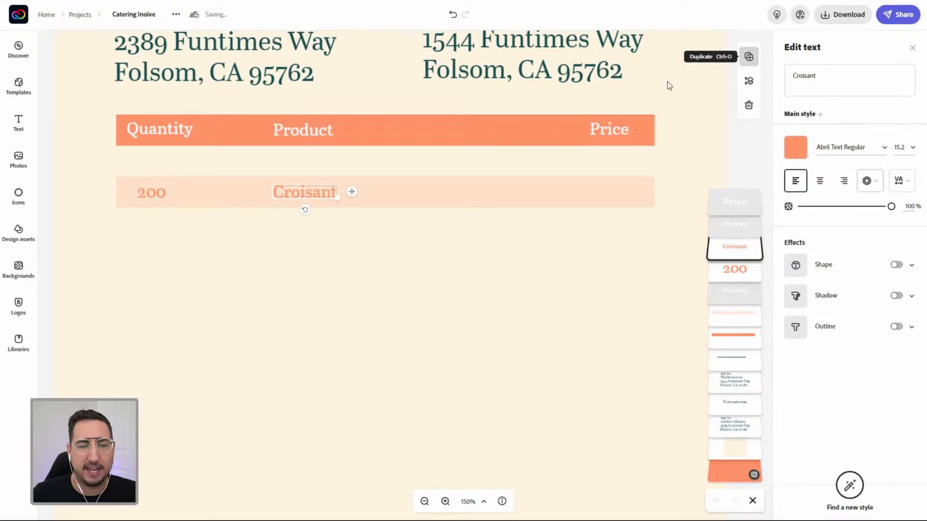
pyautogui.moveTo(326, 209); pyautogui.dragTo(612, 199)
pyautogui.click(784, 97)
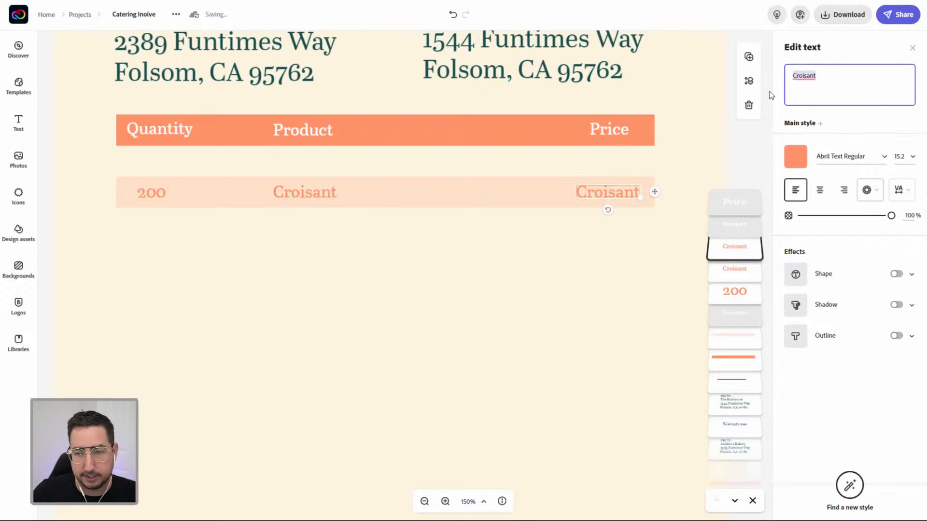
pyautogui.write('$200')
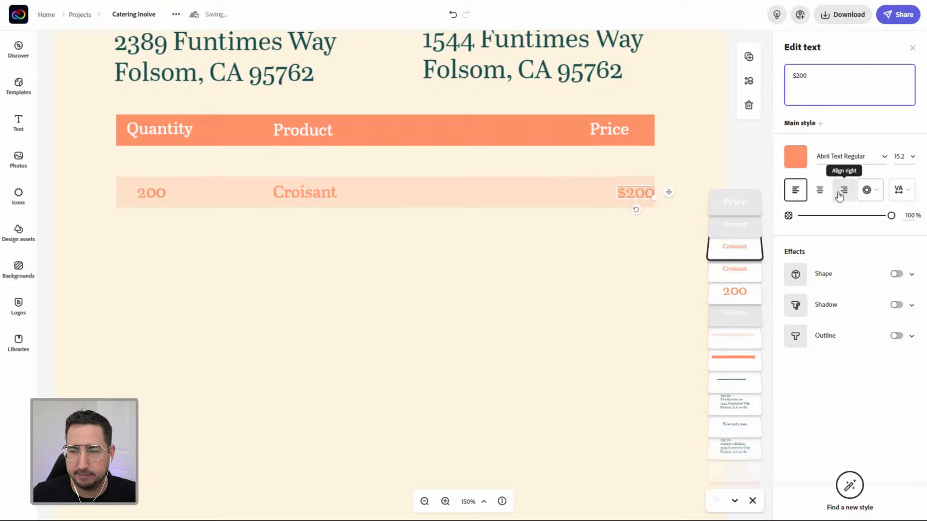
pyautogui.click(820, 190)
pyautogui.click(795, 183)
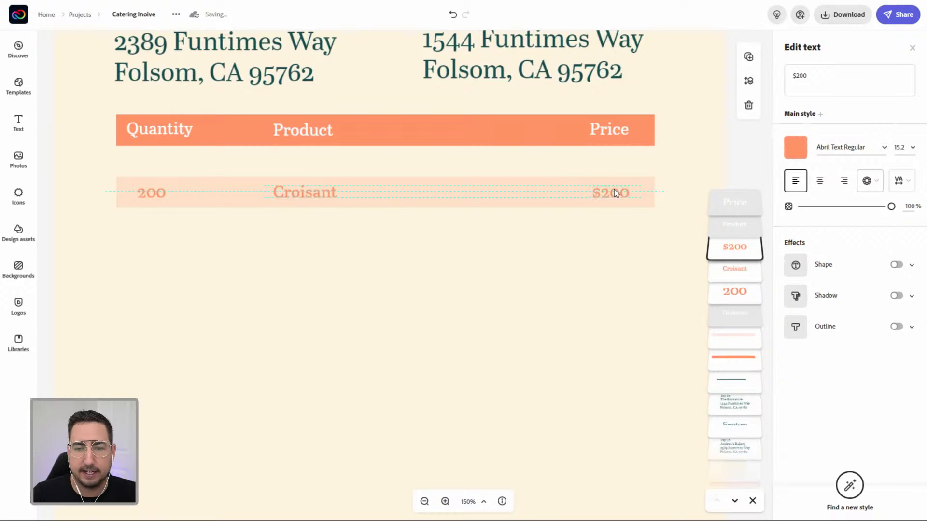
pyautogui.moveTo(613, 190); pyautogui.dragTo(614, 190)
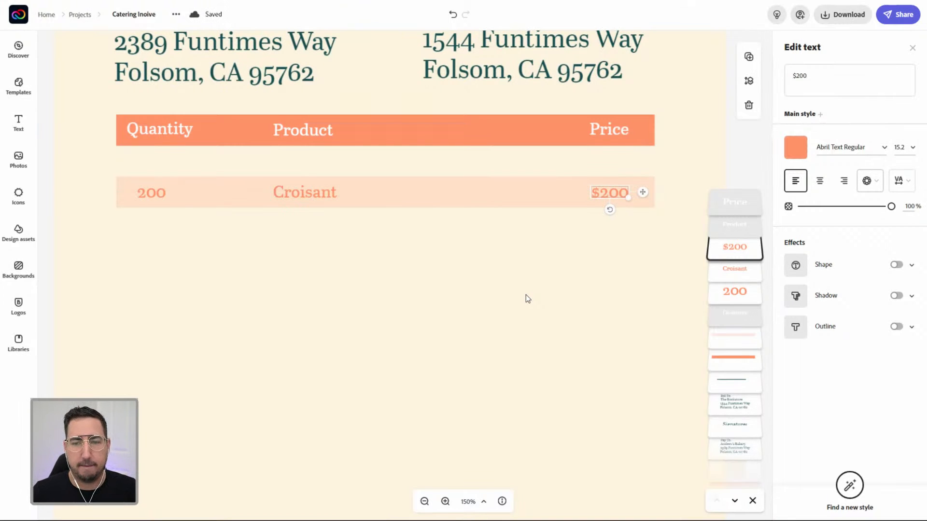
pyautogui.click(584, 270)
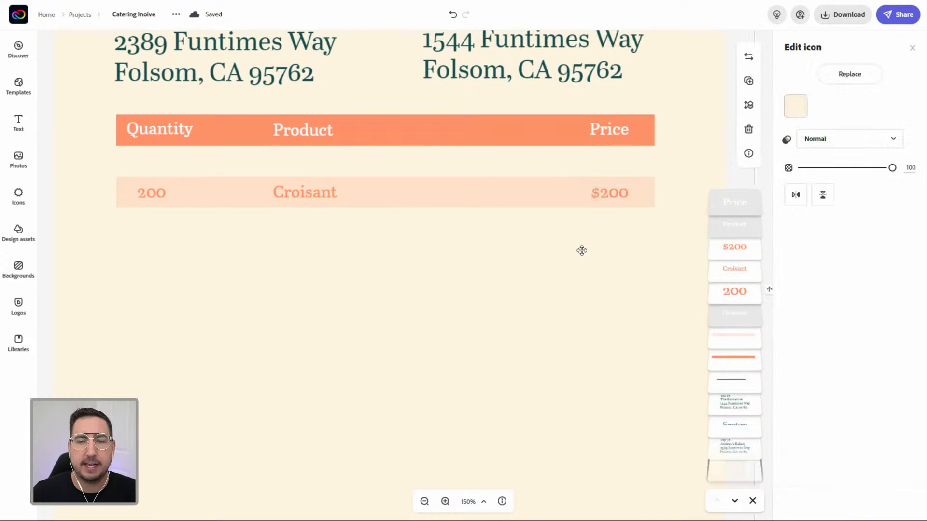
# - Group the pale bar with its three labels, then duplicate the row and place the copy a short gap below it
pyautogui.click(610, 198)
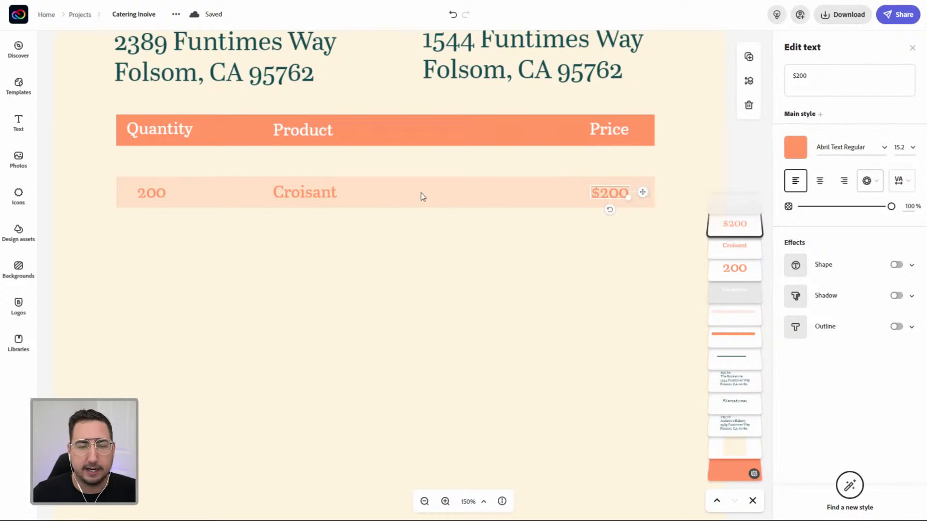
pyautogui.click(347, 195)
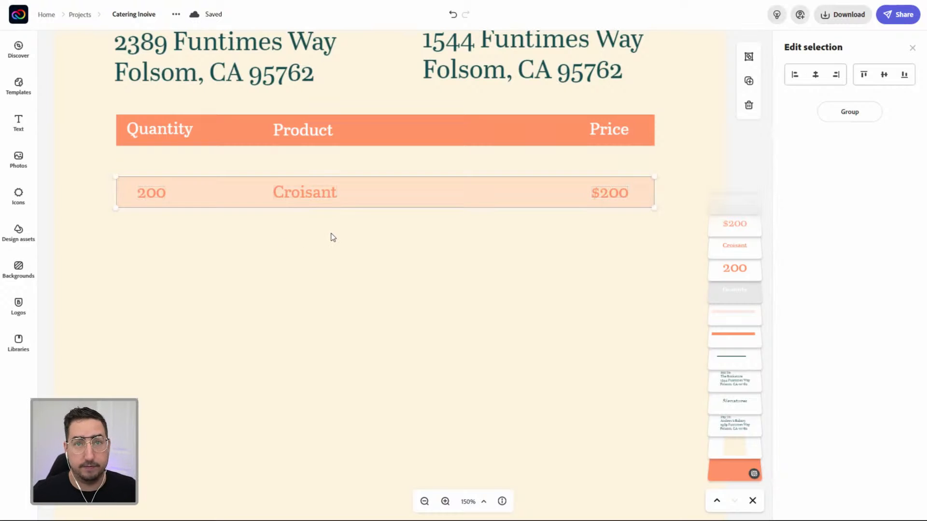
pyautogui.click(749, 57)
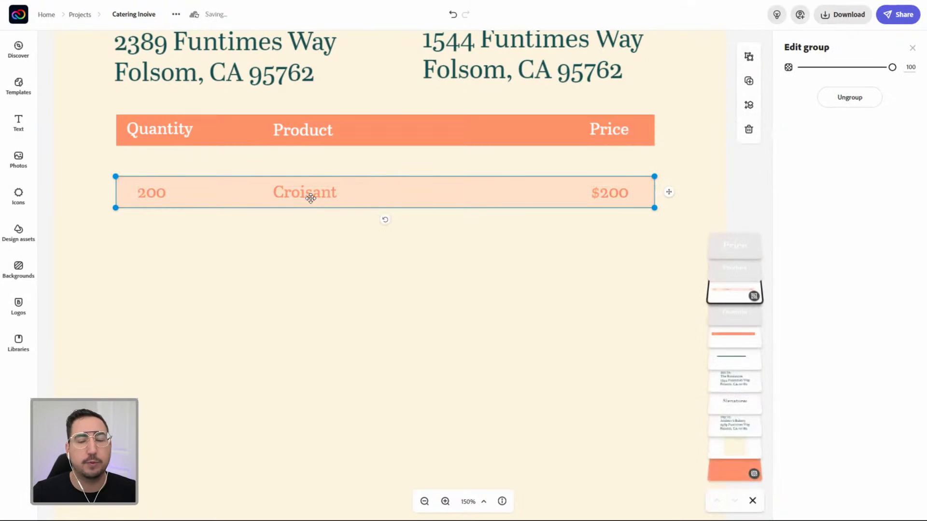
pyautogui.click(749, 82)
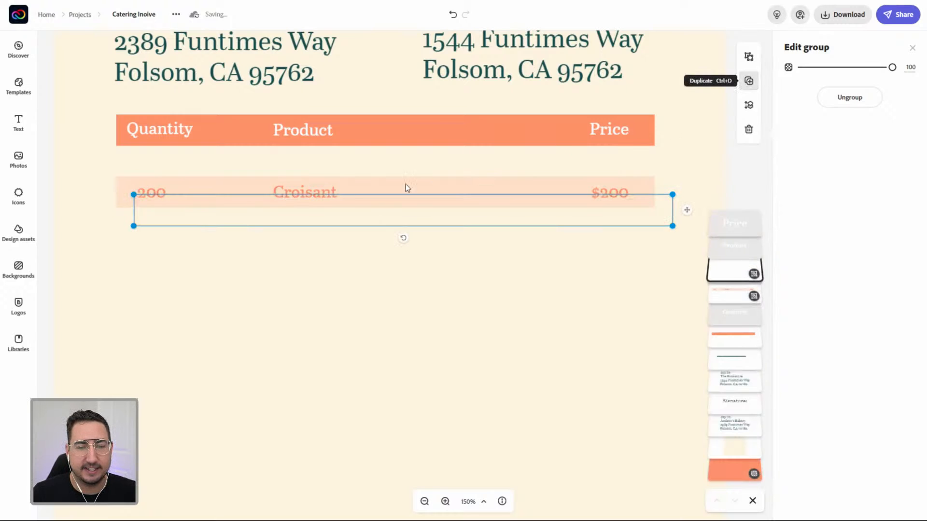
pyautogui.moveTo(392, 213); pyautogui.dragTo(385, 252)
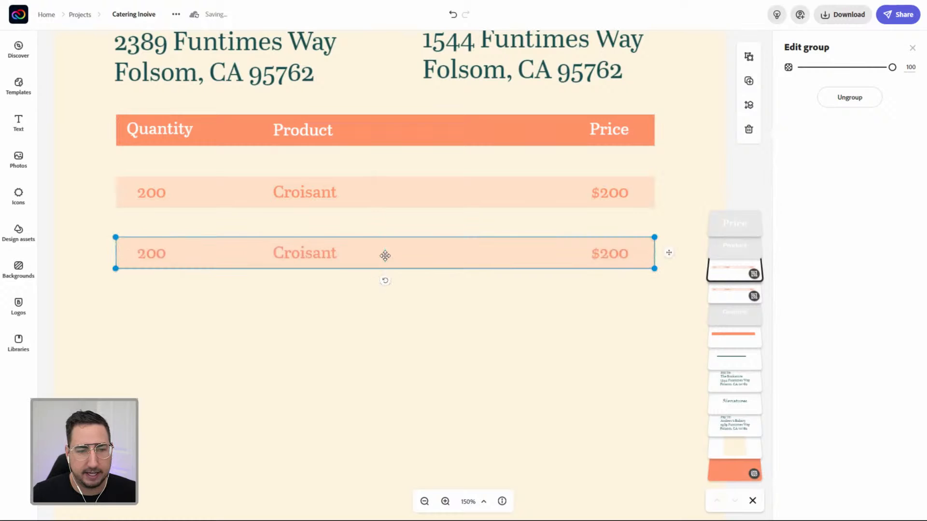
# - Change the second row's entries to quantity 100, product Danish and price $100
pyautogui.doubleClick(159, 254)
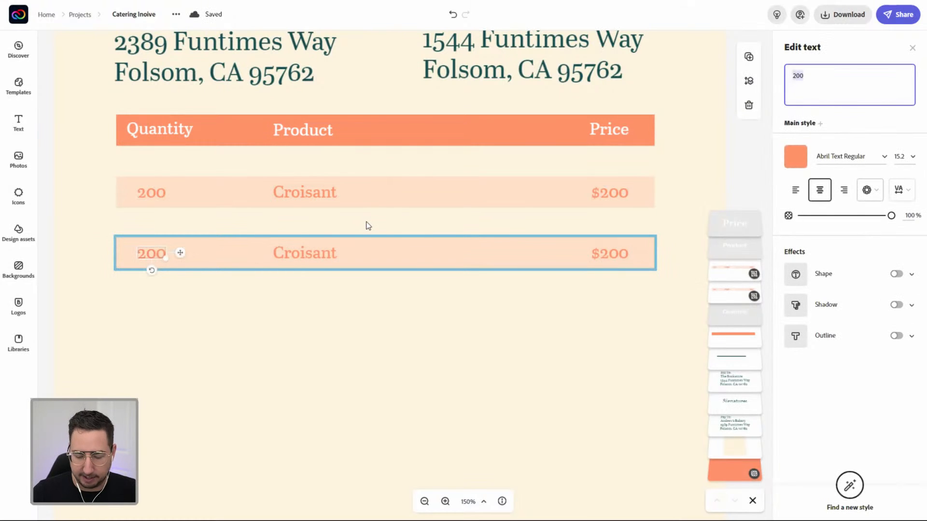
pyautogui.write('100')
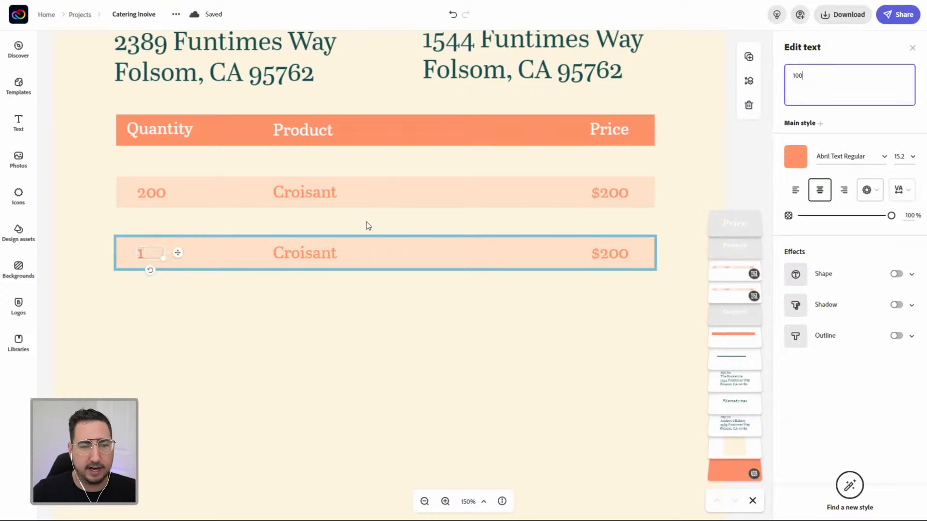
pyautogui.doubleClick(306, 261)
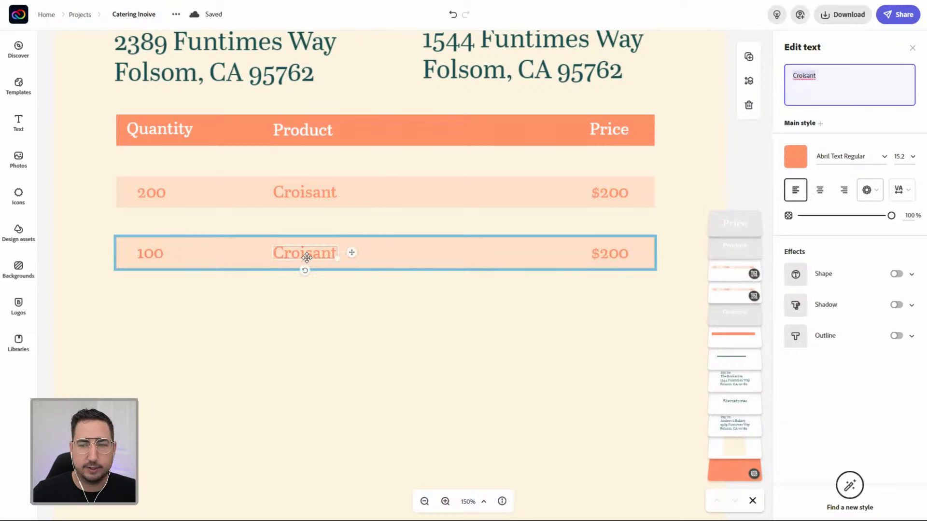
pyautogui.write('Da')
pyautogui.write('nni')
pyautogui.press('BackSpace')
pyautogui.press('BackSpace')
pyautogui.write('ish')
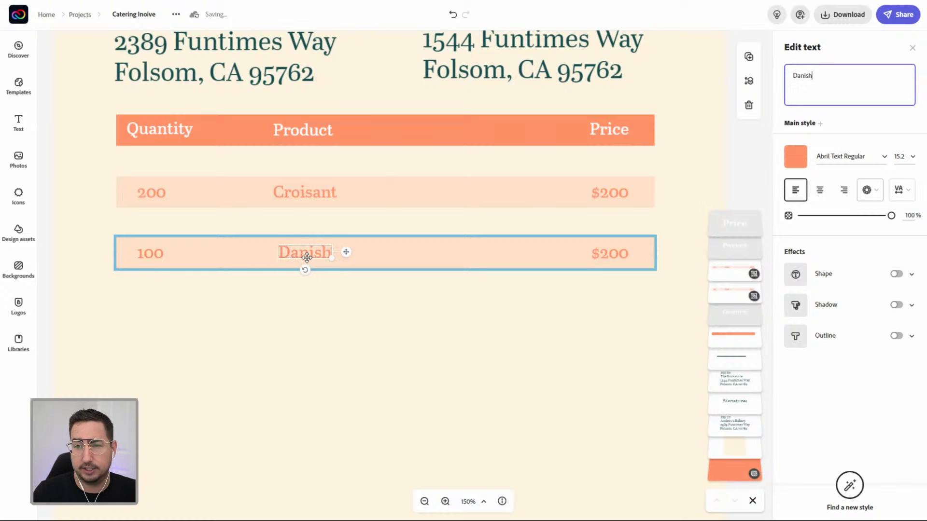
pyautogui.doubleClick(601, 253)
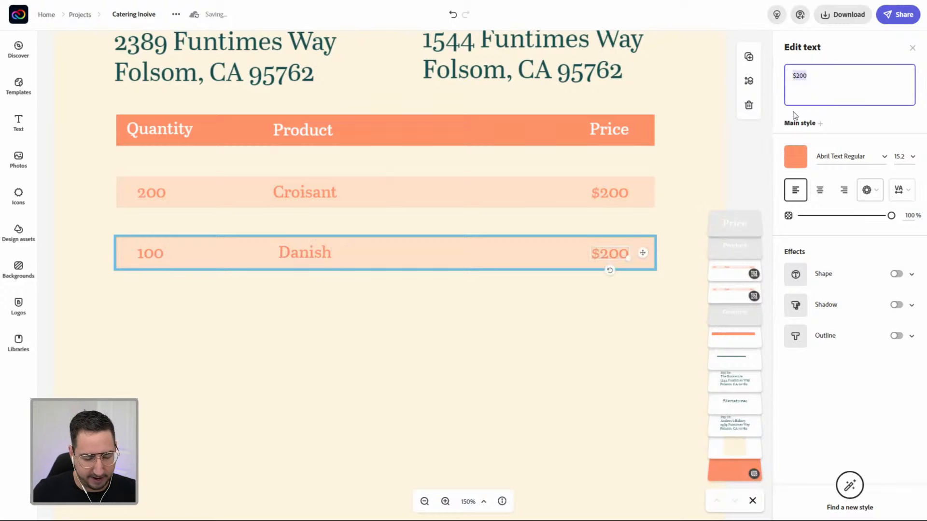
pyautogui.write('$100')
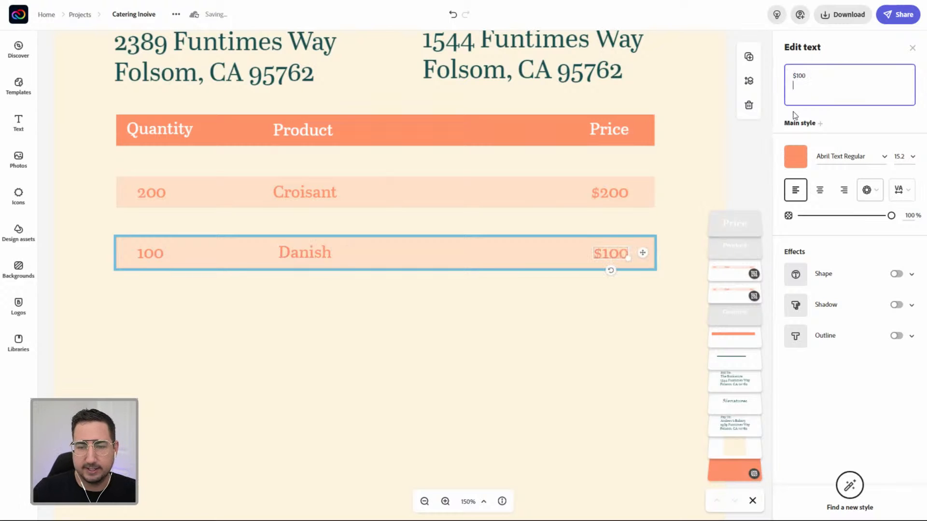
pyautogui.click(387, 275)
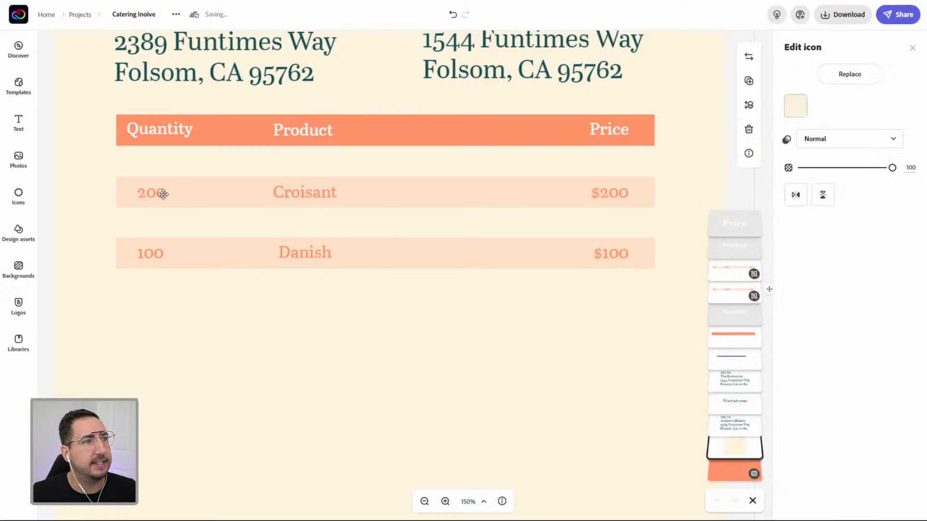
# - Correct the first row's product name to "Croissant"
pyautogui.click(291, 191)
pyautogui.click(305, 191)
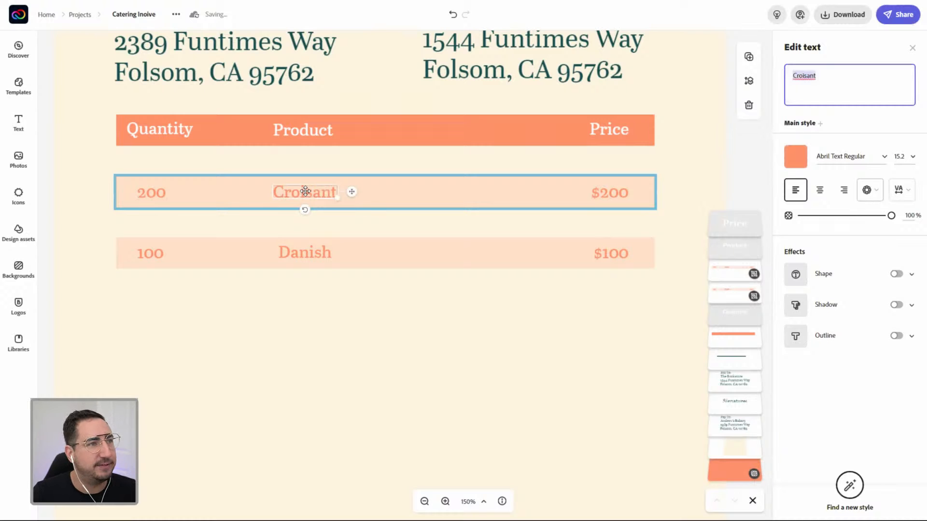
pyautogui.write('Croissant')
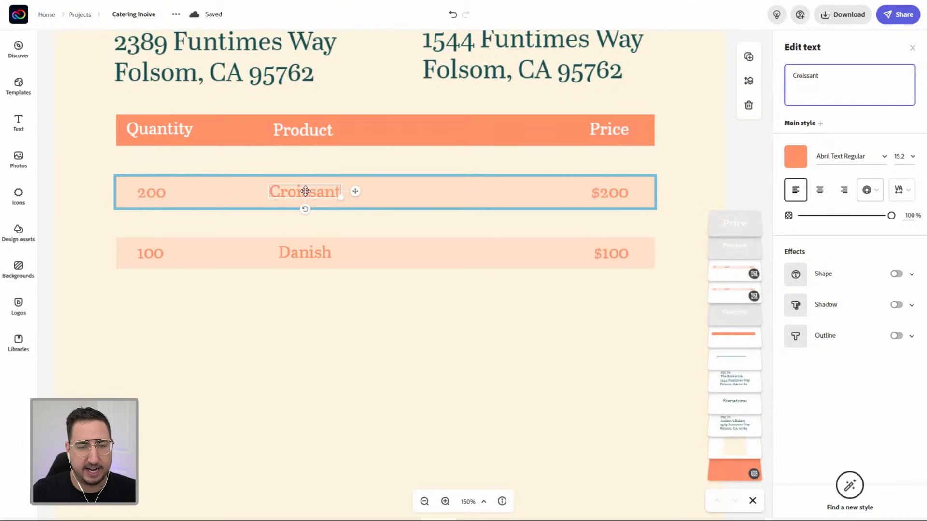
pyautogui.click(348, 329)
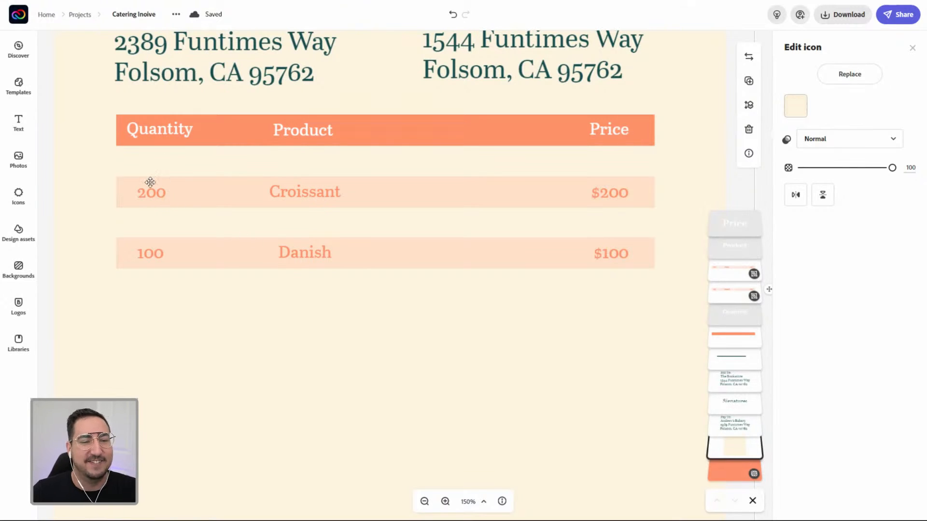
# - Duplicate the Quantity, Product and Price header labels together and place the copies in the gap between the header bar and the first row
pyautogui.click(119, 178)
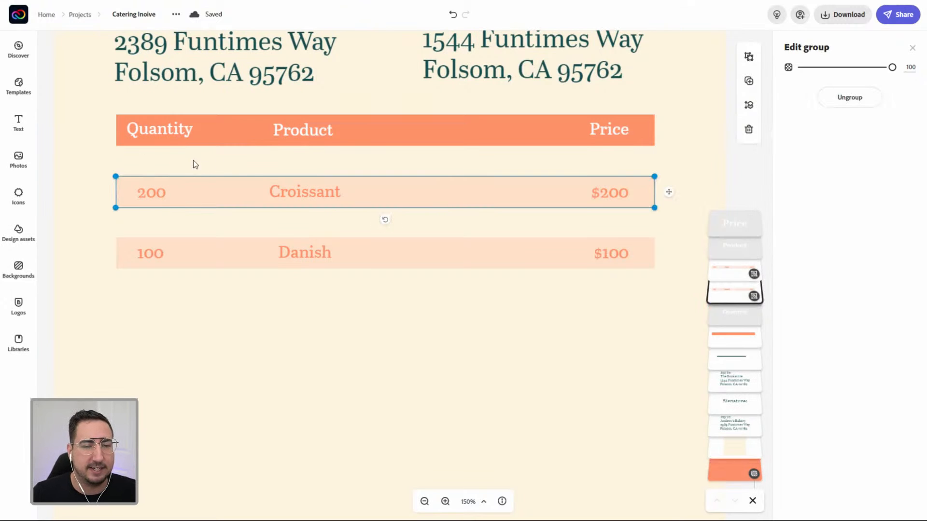
pyautogui.click(168, 133)
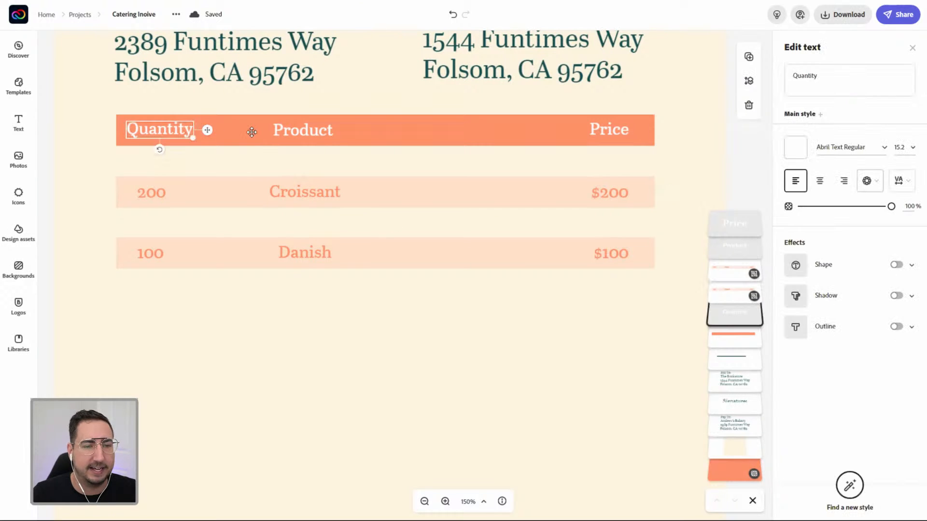
pyautogui.keyDown('shift'); pyautogui.click(292, 135); pyautogui.keyUp('shift')
pyautogui.keyDown('shift'); pyautogui.click(619, 128); pyautogui.keyUp('shift')
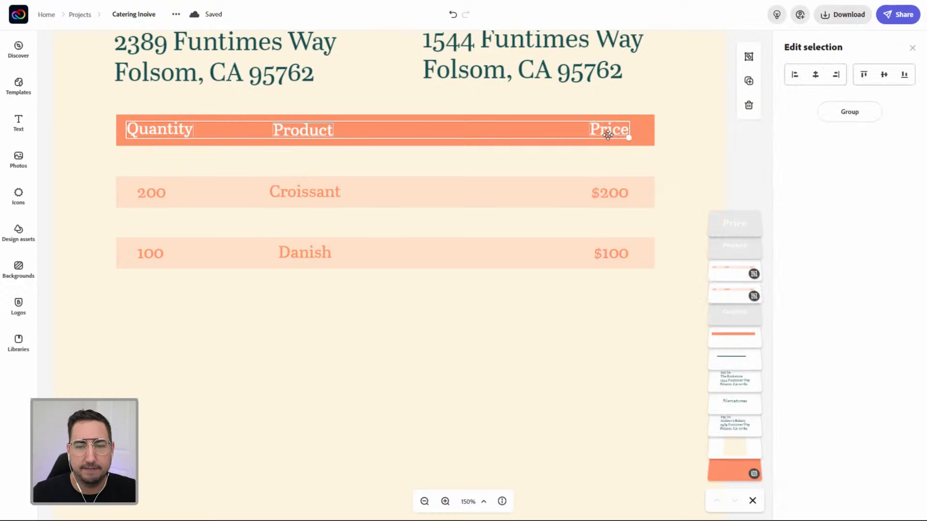
pyautogui.click(748, 83)
pyautogui.moveTo(631, 140); pyautogui.dragTo(606, 160)
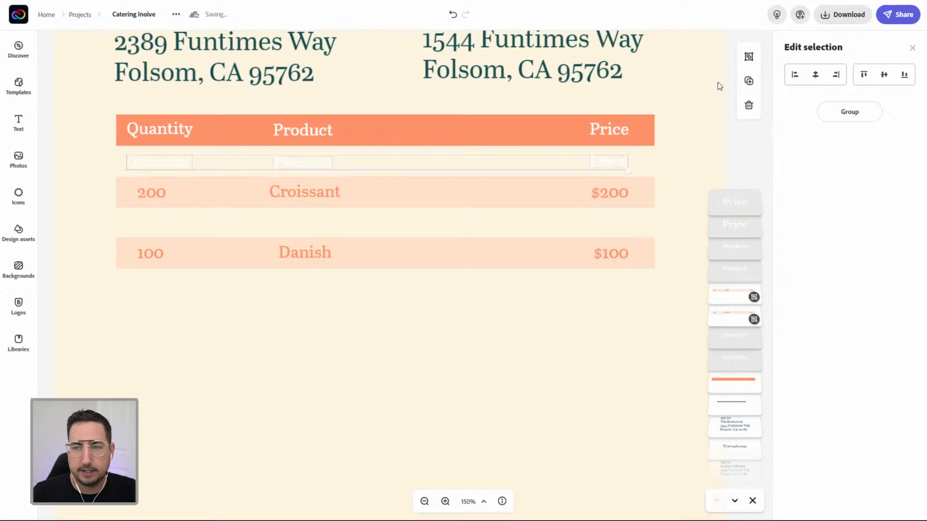
# - Recolour the duplicated Price, Product and Quantity labels below the header bar to coral #FF9666
pyautogui.click(637, 162)
pyautogui.click(617, 162)
pyautogui.click(798, 159)
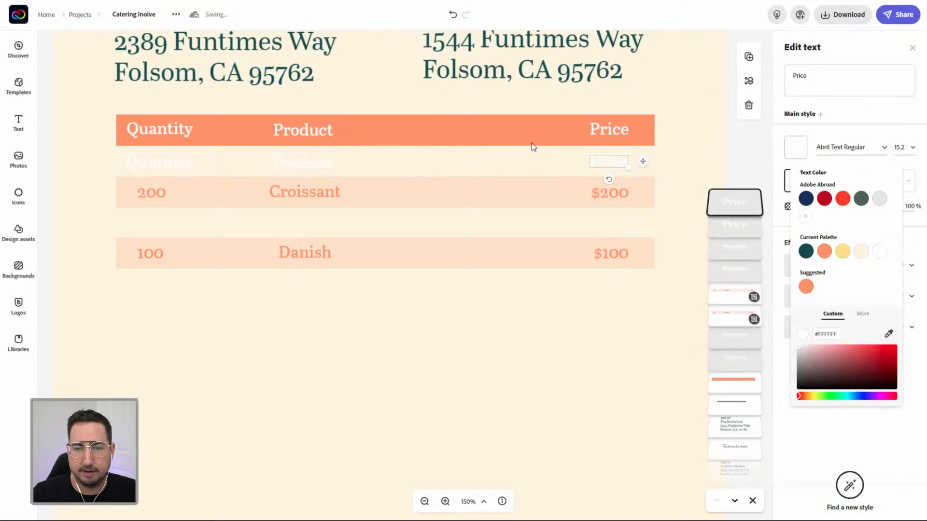
pyautogui.click(806, 286)
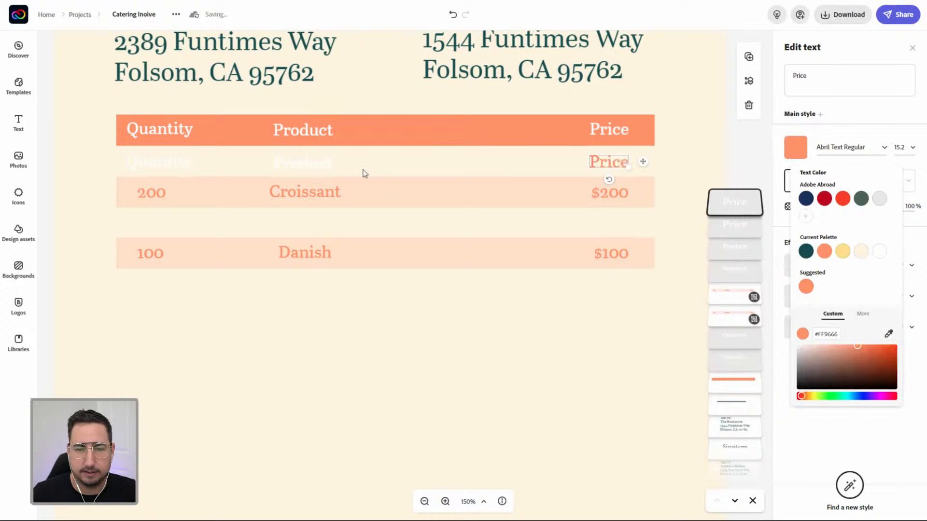
pyautogui.click(299, 166)
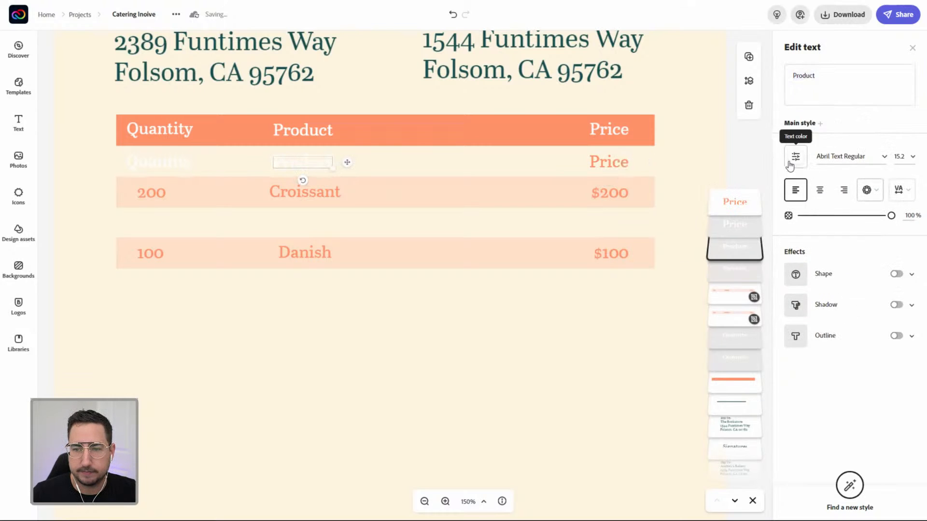
pyautogui.click(789, 164)
pyautogui.click(805, 287)
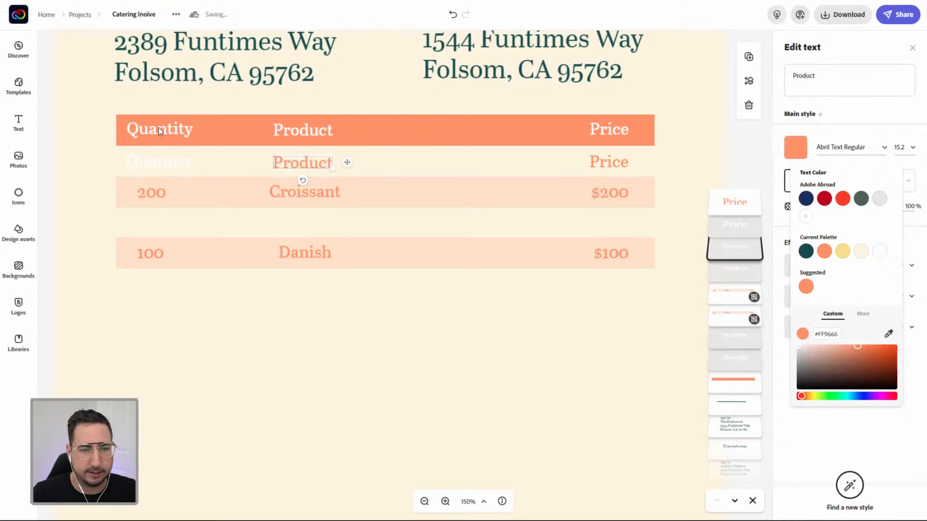
pyautogui.click(158, 166)
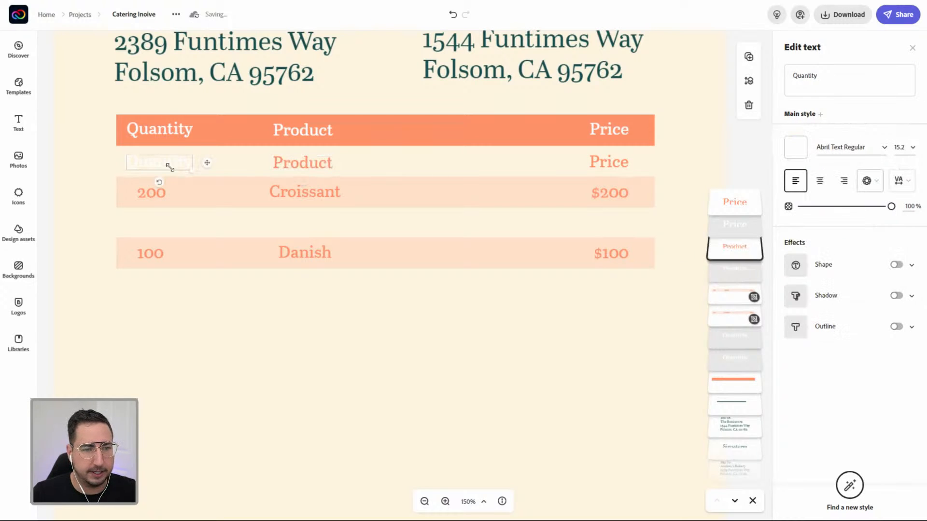
pyautogui.click(790, 149)
pyautogui.click(806, 286)
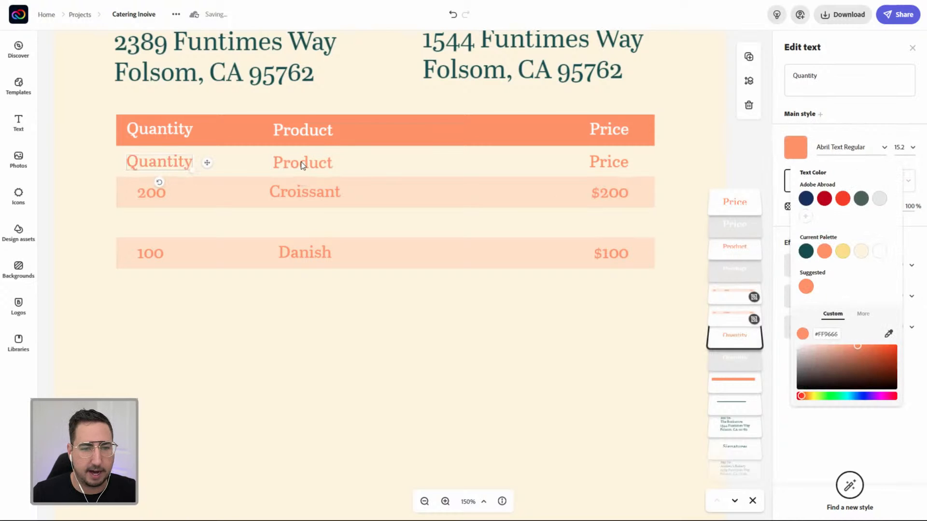
# - Group the three coral labels below the header bar and change their text to 400, Scone and $400
pyautogui.keyDown('shift'); pyautogui.click(323, 160); pyautogui.keyUp('shift')
pyautogui.keyDown('shift'); pyautogui.click(600, 164); pyautogui.keyUp('shift')
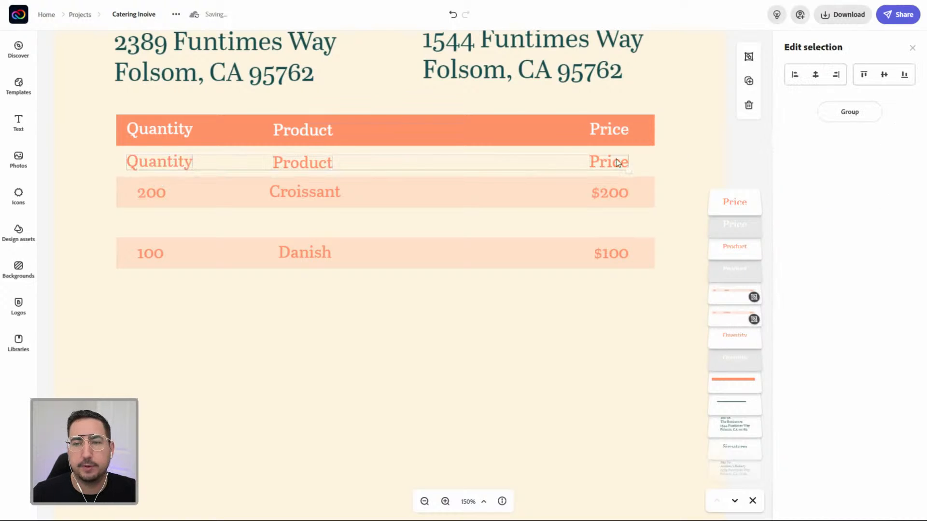
pyautogui.click(748, 60)
pyautogui.doubleClick(172, 163)
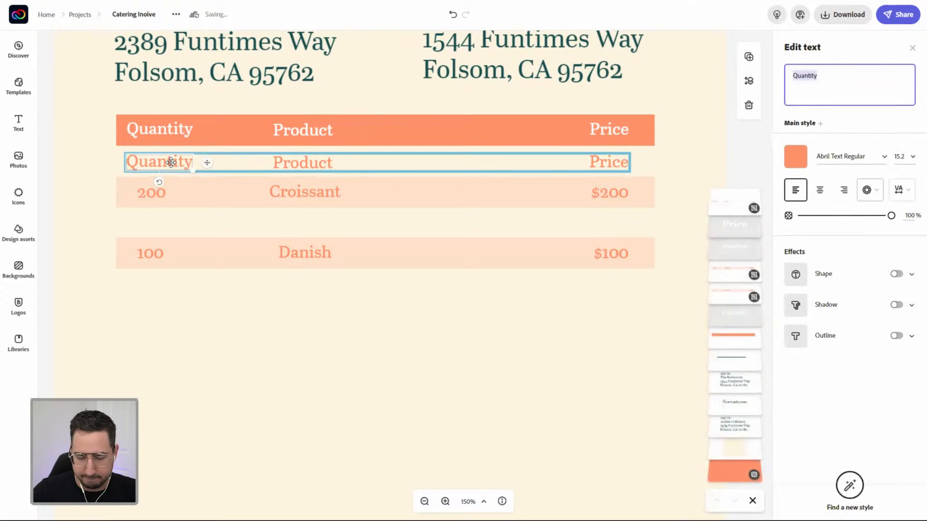
pyautogui.write('400')
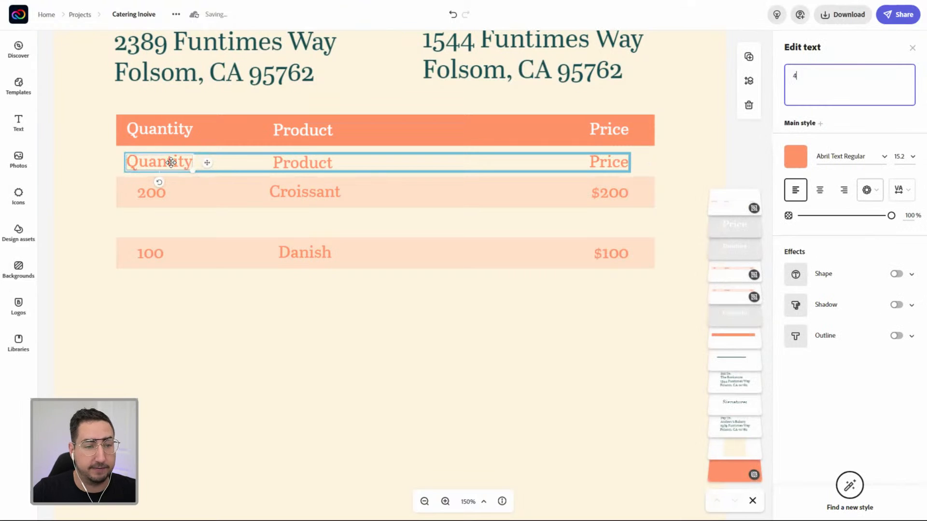
pyautogui.click(316, 165)
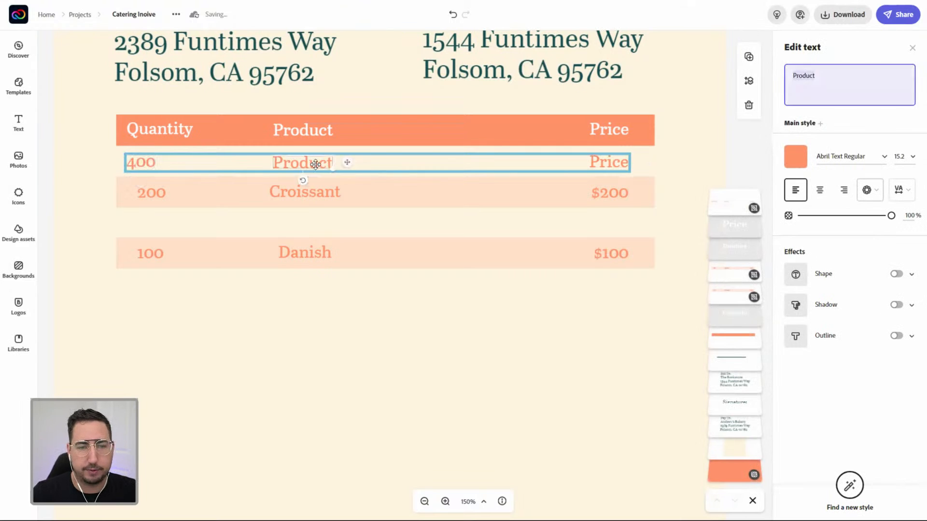
pyautogui.write('Scone')
pyautogui.click(600, 163)
pyautogui.write('$400')
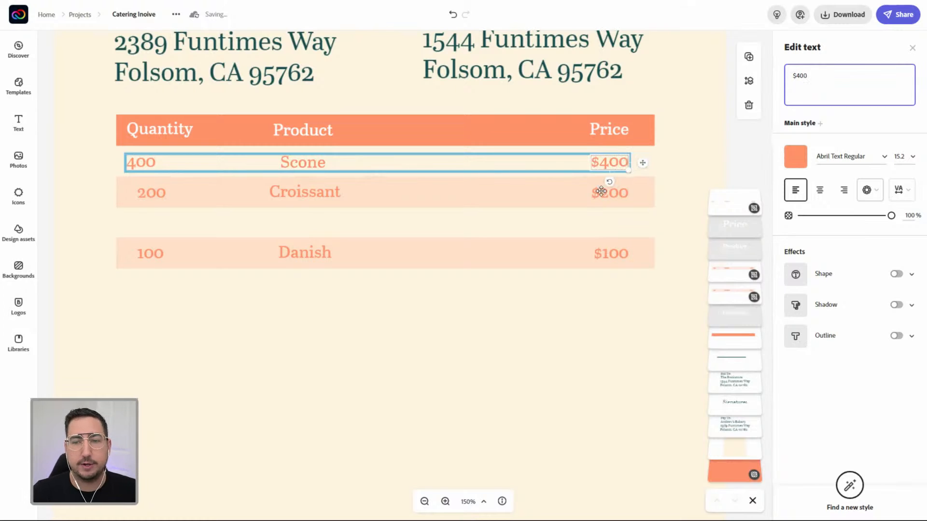
pyautogui.click(256, 230)
# - Duplicate the Scone row group and place the copy between the Croissant and Danish rows, roughly in line with their columns
pyautogui.click(150, 164)
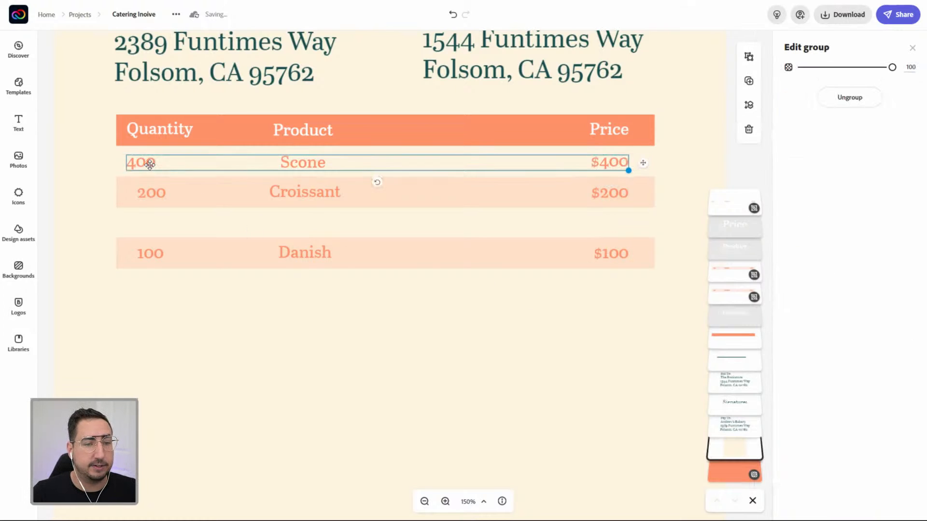
pyautogui.click(750, 81)
pyautogui.moveTo(310, 183); pyautogui.dragTo(303, 231)
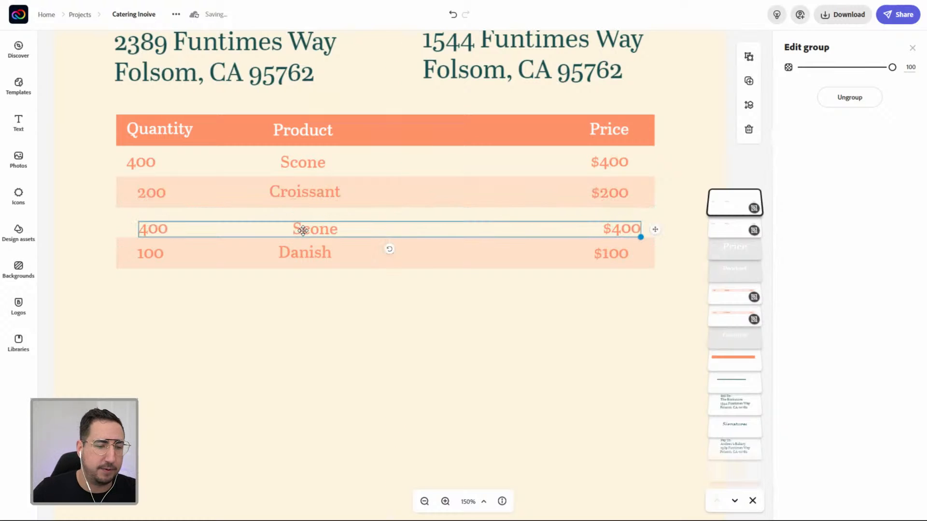
pyautogui.press('Up')
pyautogui.press('Up')
pyautogui.press('Up')
pyautogui.press('Up')
pyautogui.press('Up')
pyautogui.press('Left')
pyautogui.press('Left')
pyautogui.press('Left')
pyautogui.press('Left')
pyautogui.press('Left')
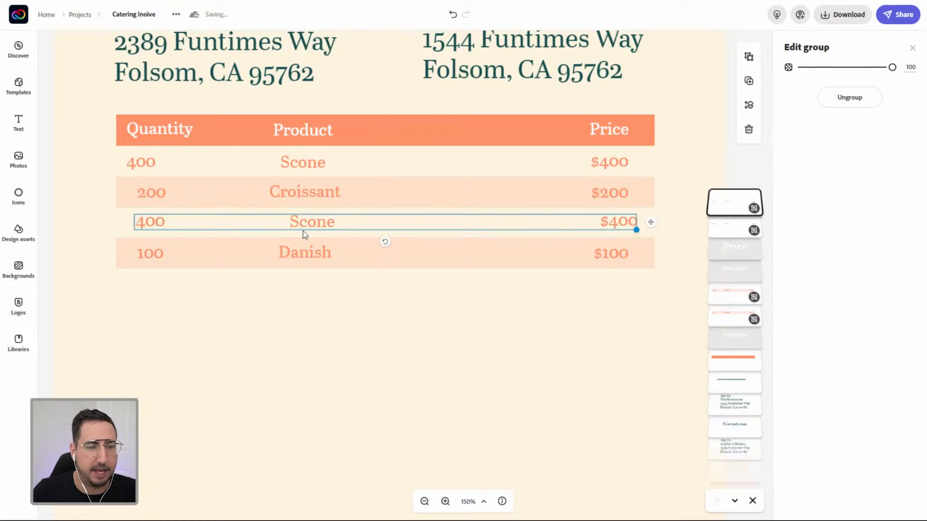
pyautogui.press('Left')
pyautogui.press('Left')
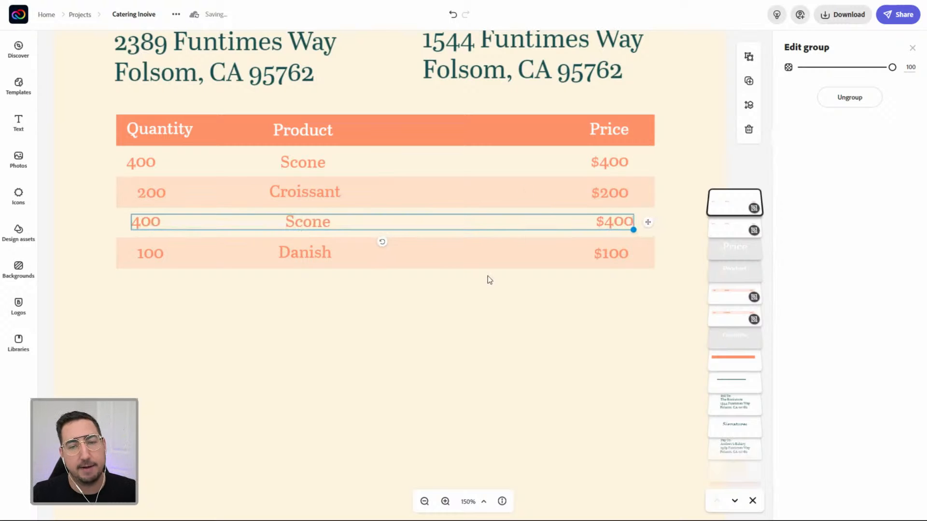
# - Deselect the copied row and choose PDF as the download format without starting the download
pyautogui.click(424, 502)
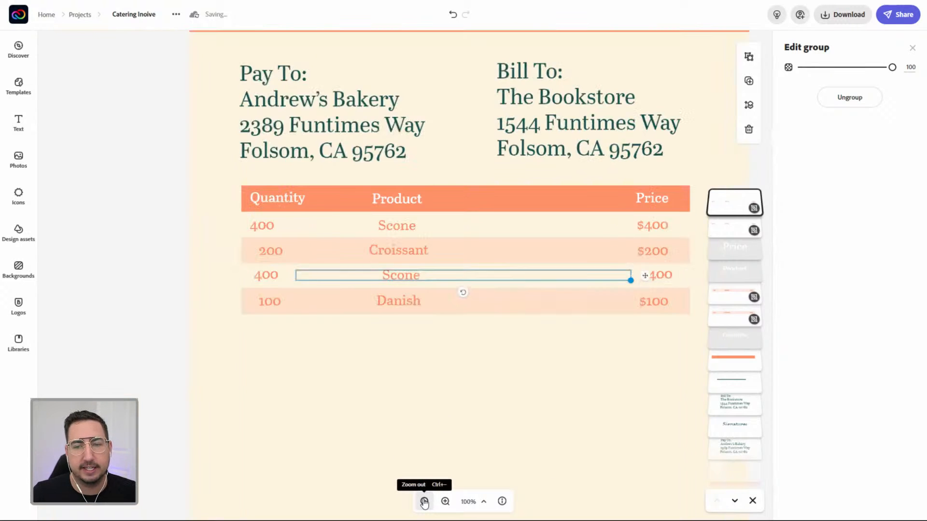
pyautogui.click(424, 502)
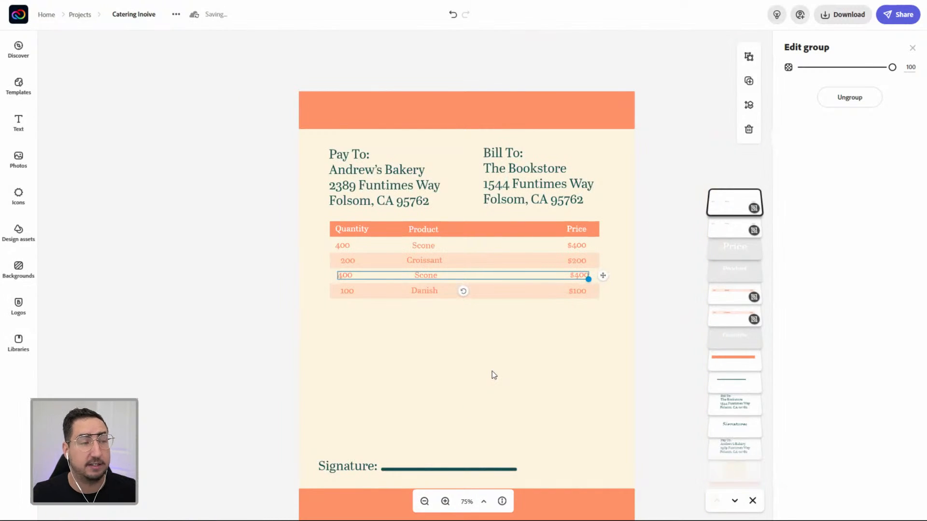
pyautogui.click(672, 207)
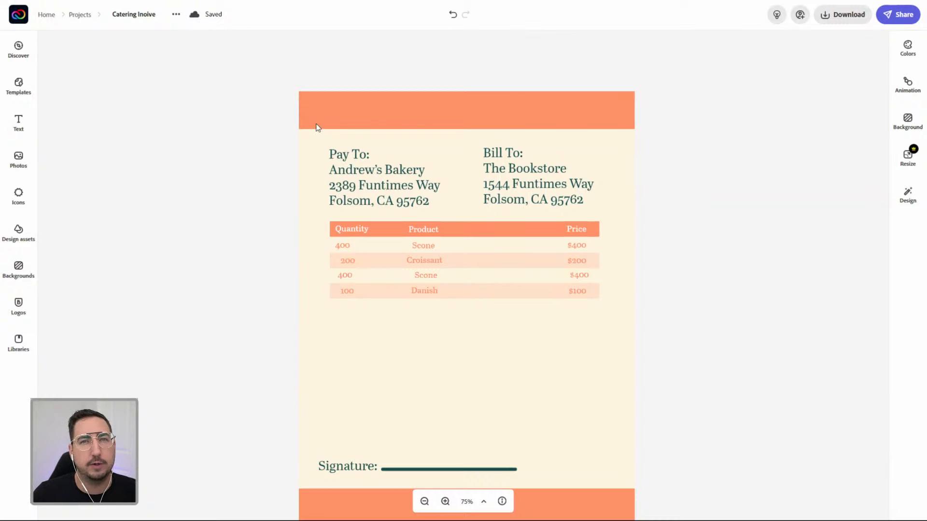
pyautogui.click(833, 20)
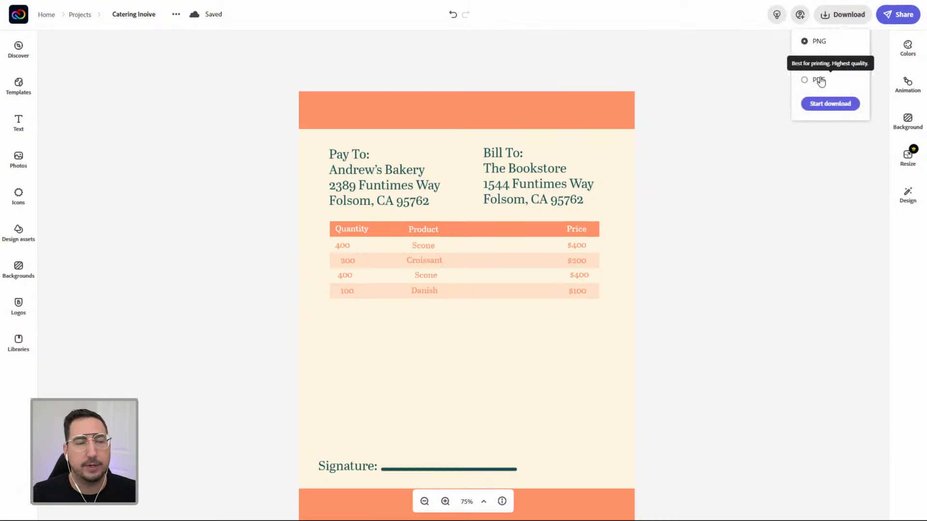
pyautogui.click(819, 80)
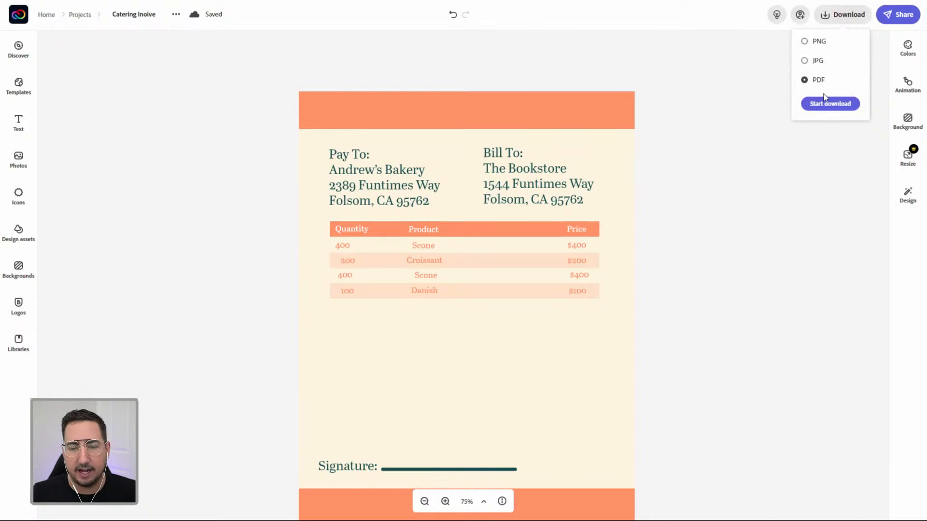
pyautogui.click(759, 193)
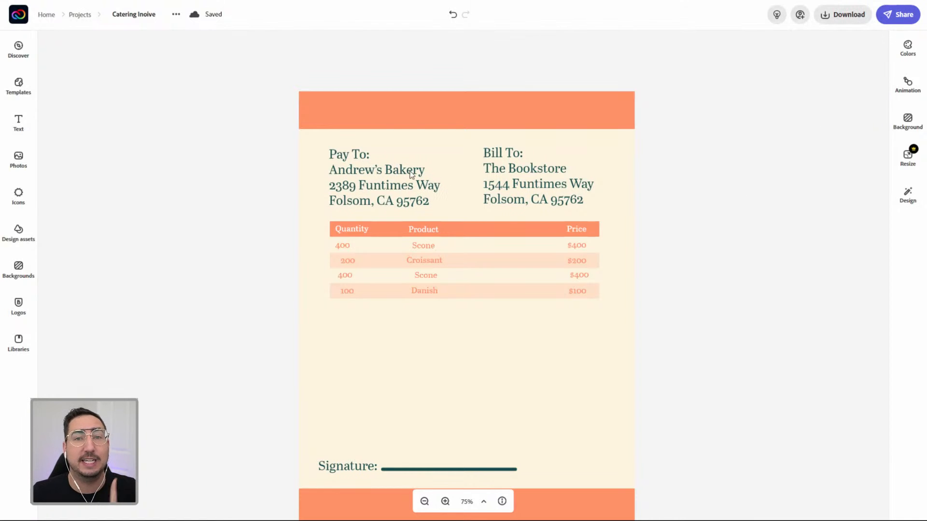
# - Duplicate the Pay To text block to just above the signature line and set the copy's font to Adobe Handwriting
pyautogui.click(368, 176)
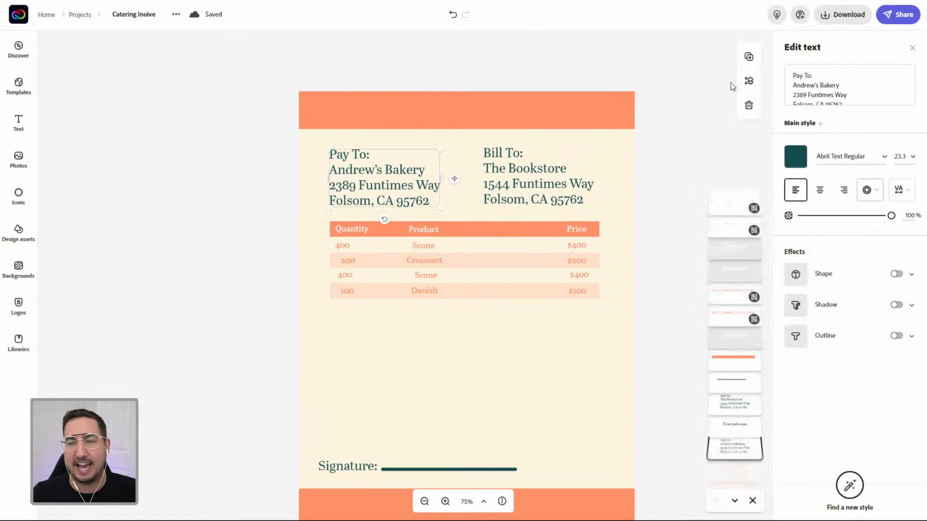
pyautogui.click(751, 58)
pyautogui.moveTo(377, 188); pyautogui.dragTo(419, 416)
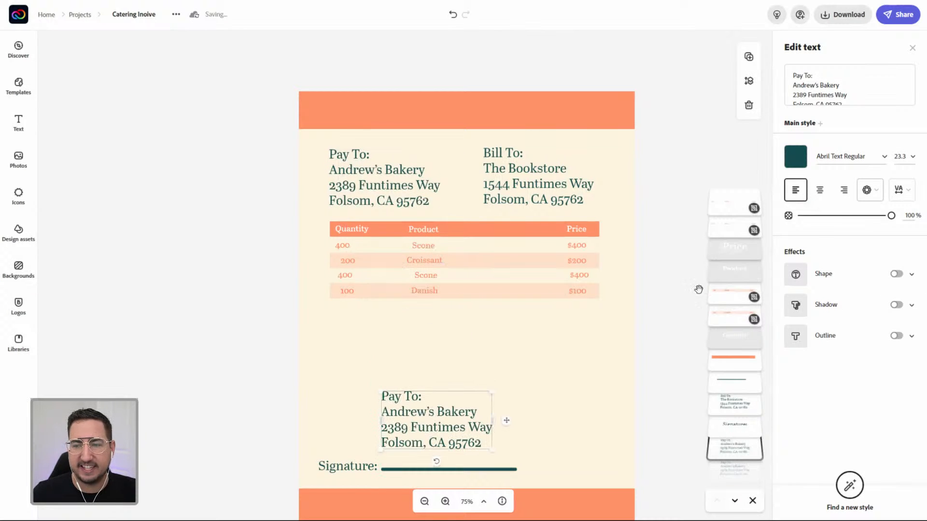
pyautogui.click(884, 156)
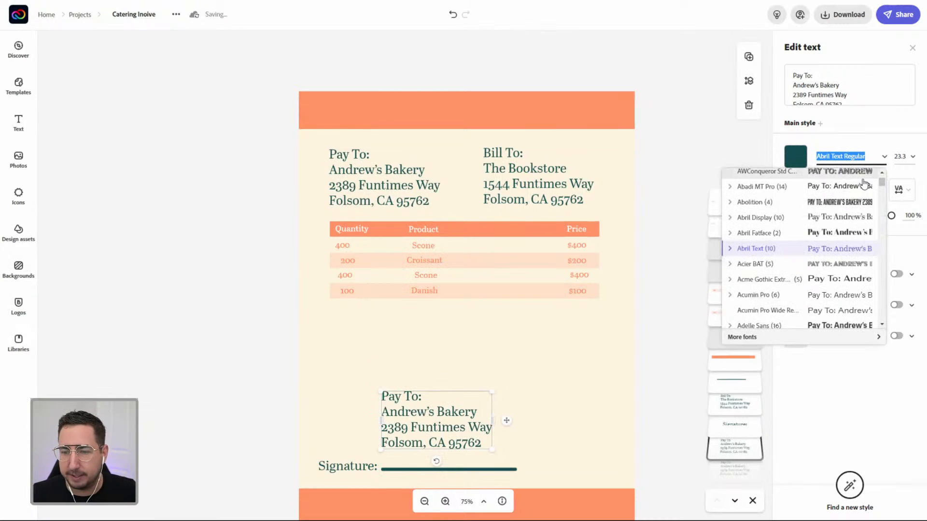
pyautogui.scroll(-5, 821, 213)
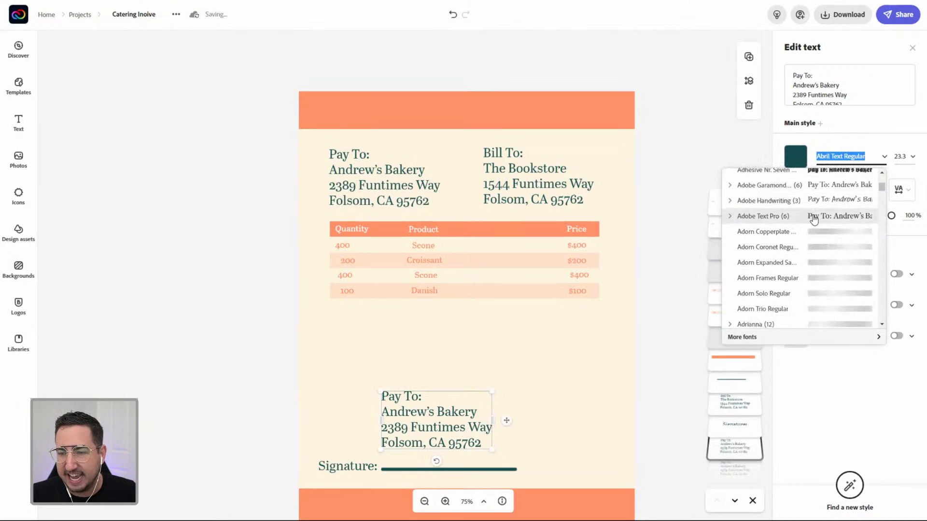
pyautogui.click(785, 203)
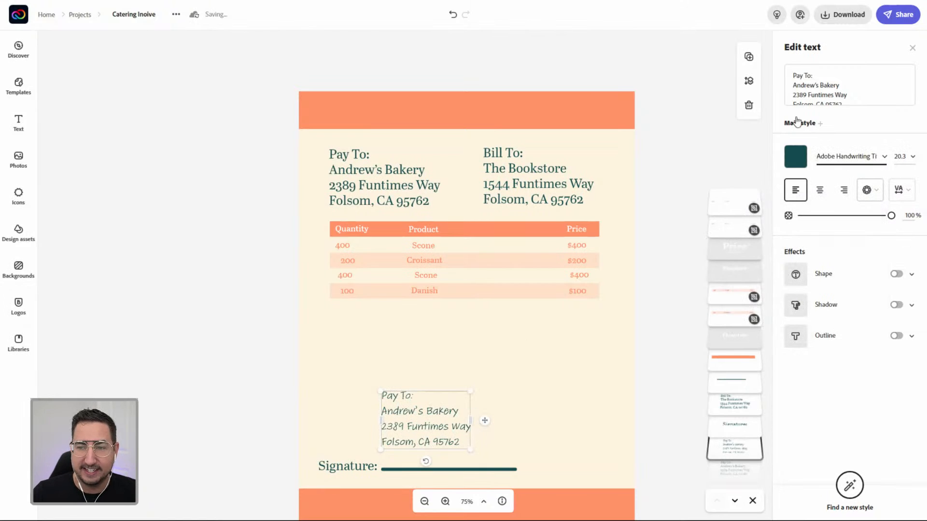
# - Replace the handwritten copy's text with "Client Sign Here" and place it directly on the signature line
pyautogui.click(814, 91)
pyautogui.hotkey('ctrl', 'a')
pyautogui.write('Client Sign Here')
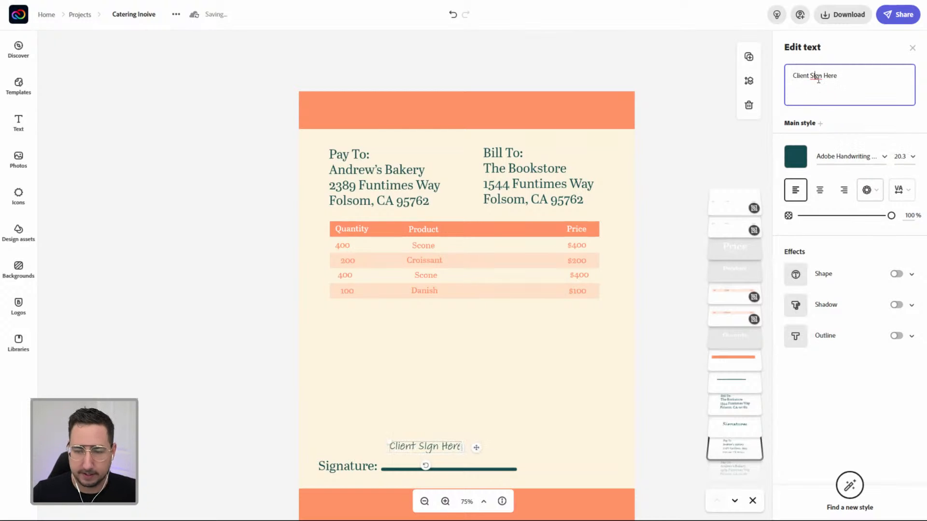
pyautogui.moveTo(449, 448)
pyautogui.mouseDown()
pyautogui.moveTo(451, 465)
pyautogui.moveTo(442, 460)
pyautogui.mouseUp()
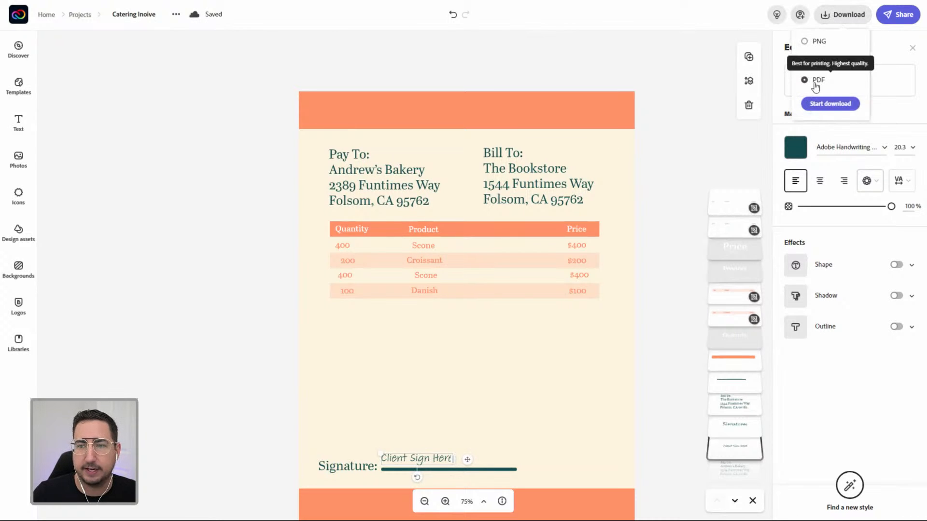
# - Download the invoice as a PDF
pyautogui.click(831, 104)
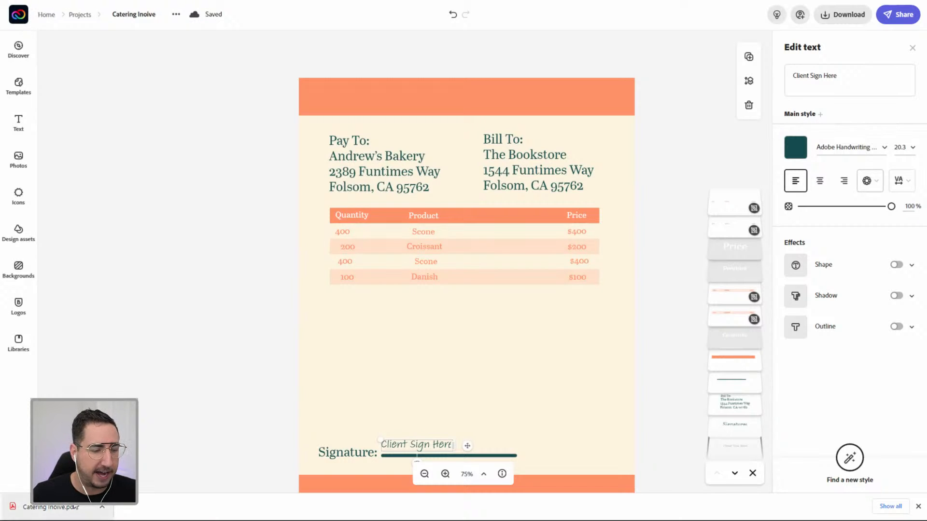
# - Load "Catering Inoive.pdf" from the Downloads folder into the PDF quick action "Edit text & images"
pyautogui.click(18, 21)
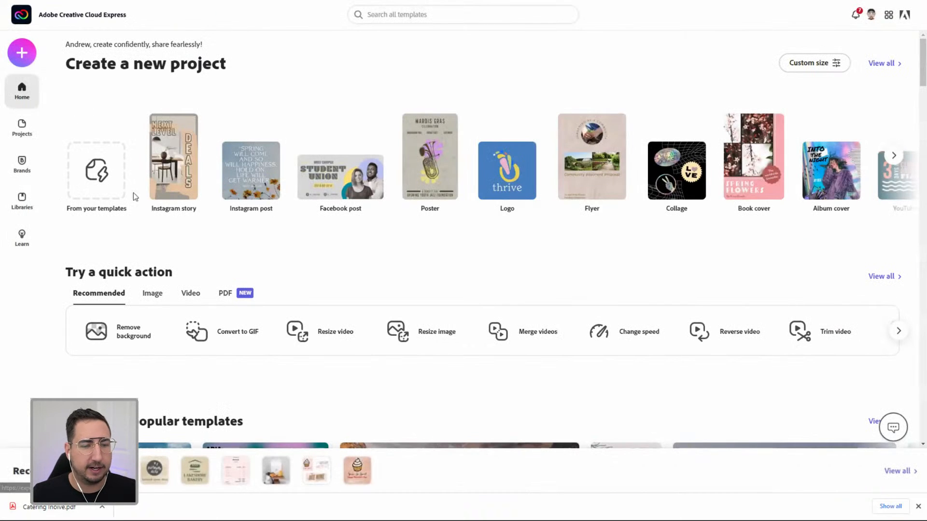
pyautogui.click(225, 295)
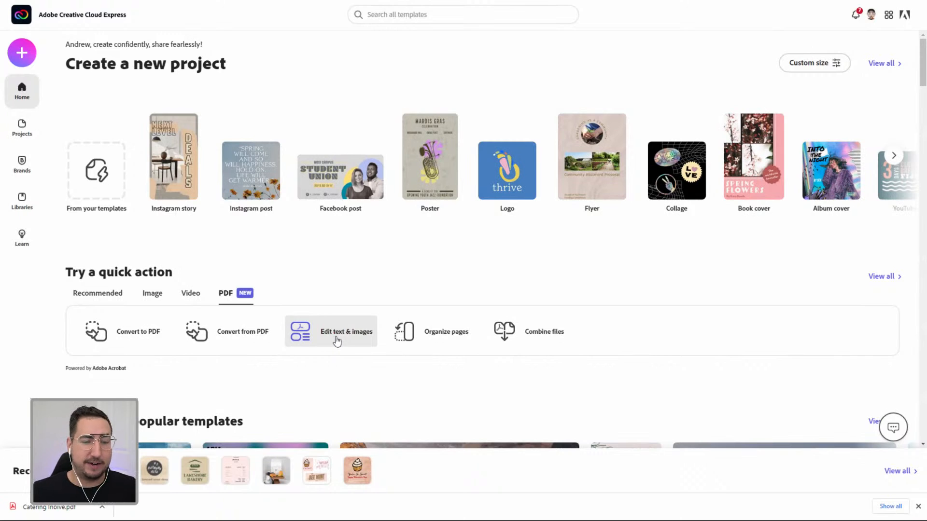
pyautogui.click(335, 343)
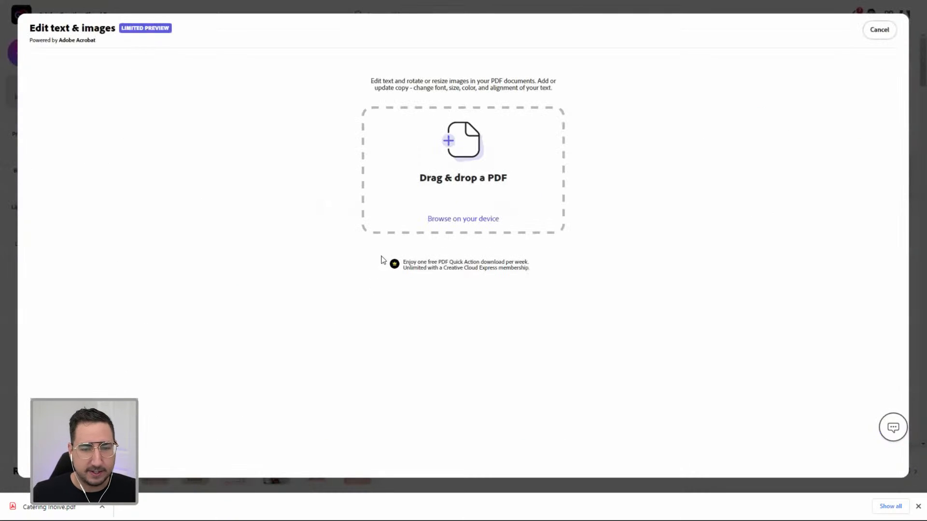
pyautogui.click(463, 219)
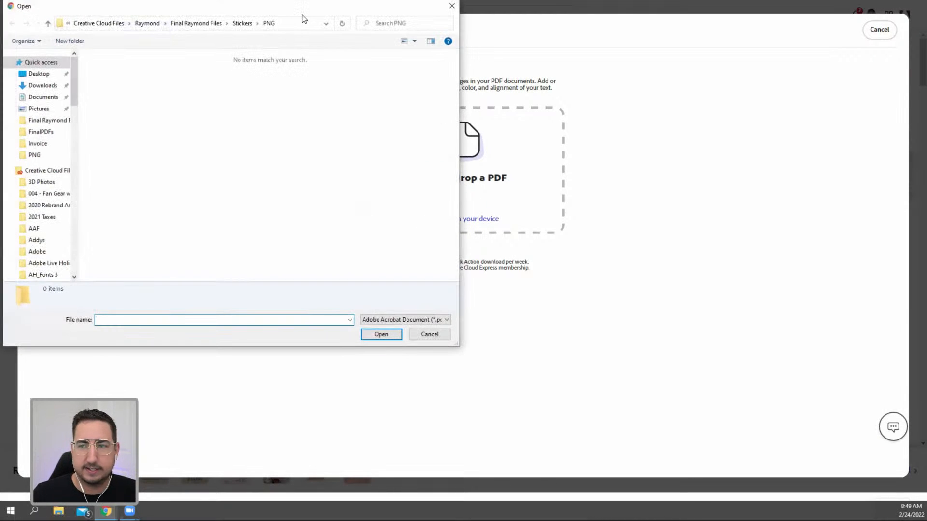
pyautogui.moveTo(301, 6); pyautogui.dragTo(290, 0)
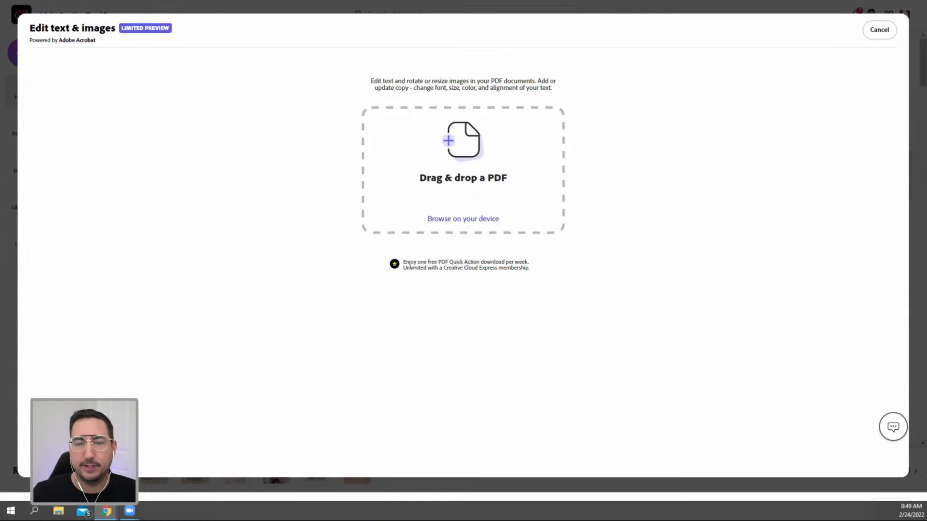
pyautogui.click(318, 148)
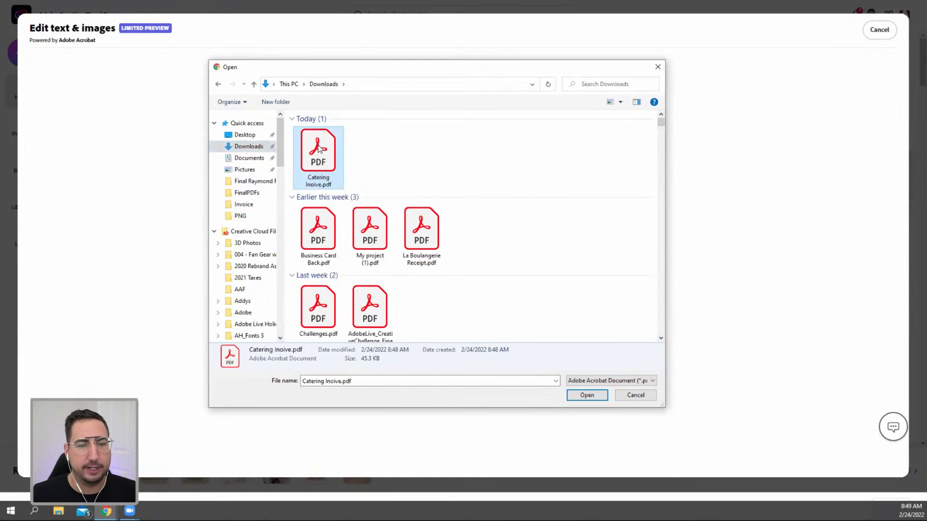
pyautogui.click(586, 395)
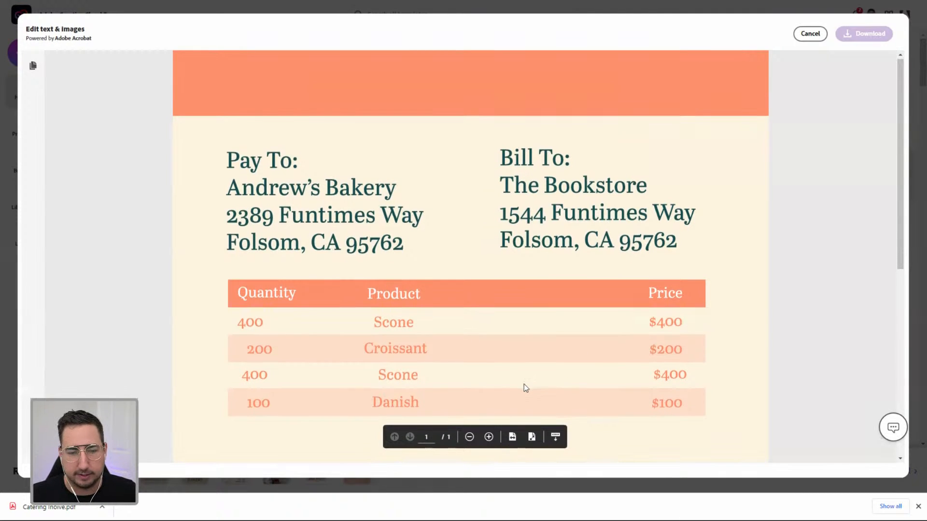
# - Inspect the signature area at the end of the PDF page and dock the page controls
pyautogui.scroll(-5, 523, 384)
pyautogui.scroll(-2, 526, 388)
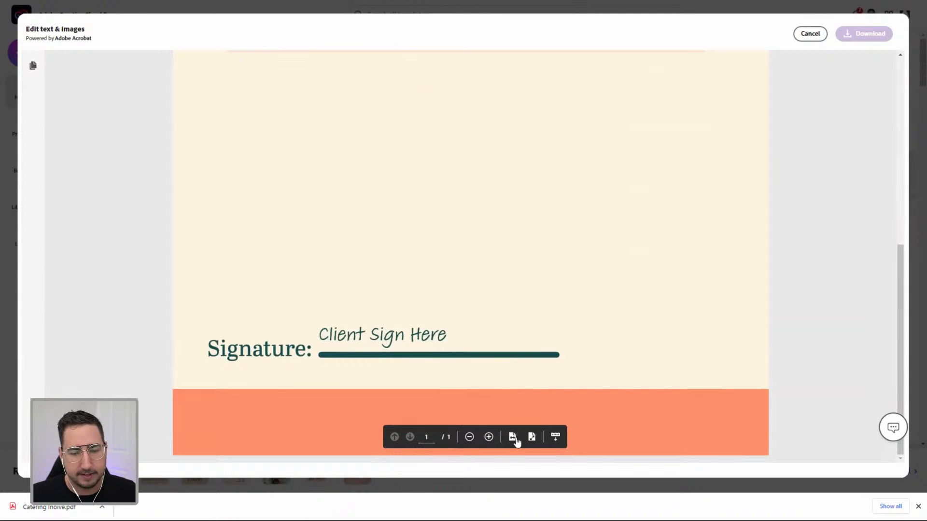
pyautogui.click(555, 437)
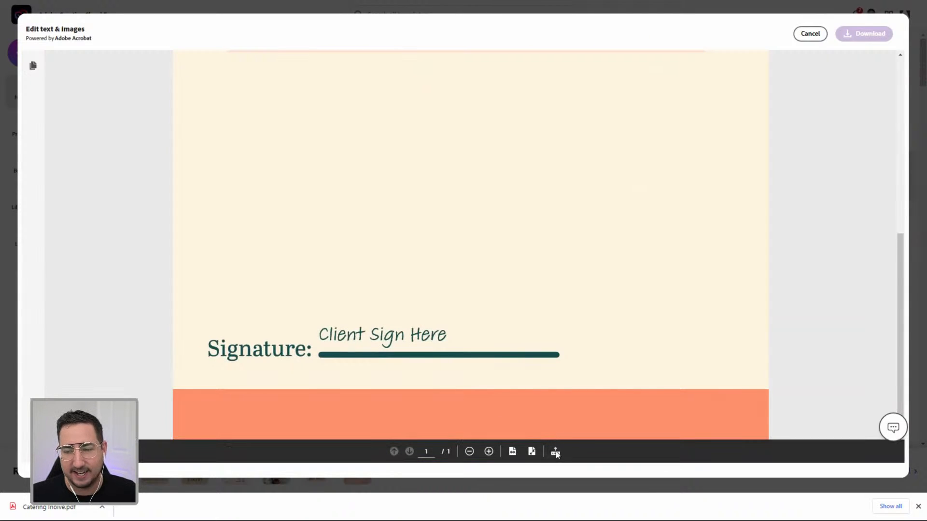